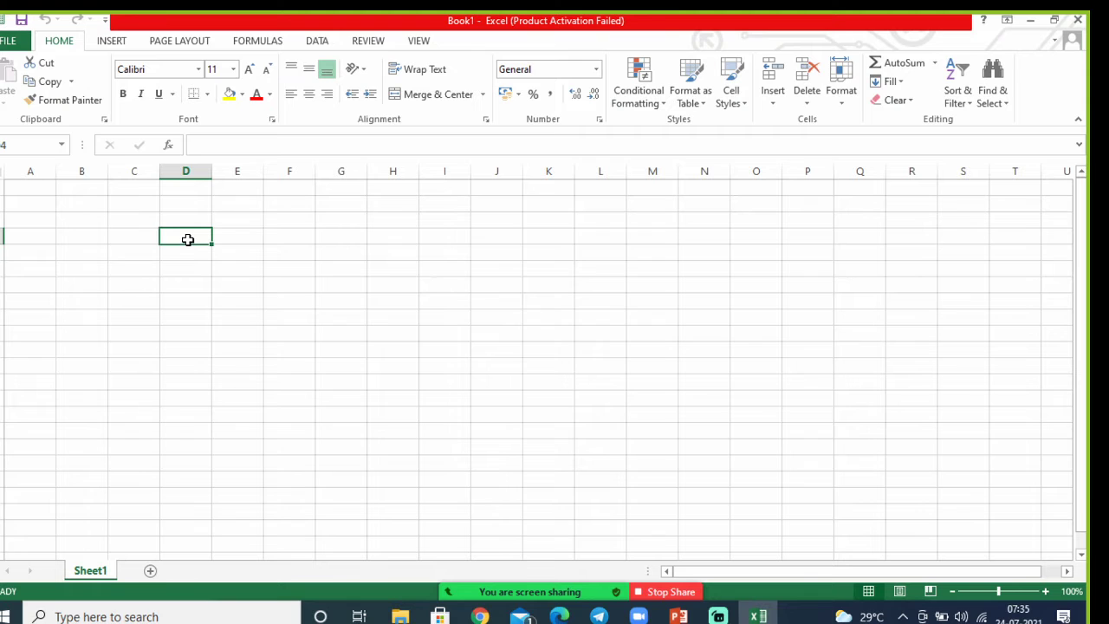
- Enter the text Microsoft & excel in cell D4
text(Micro)
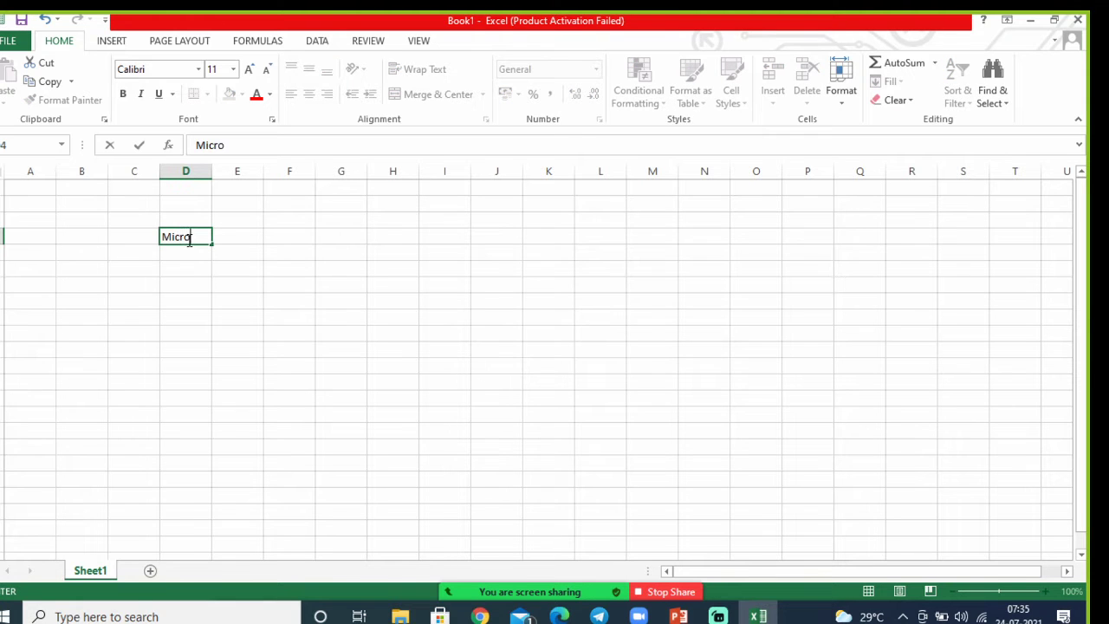
text(soft & exce)
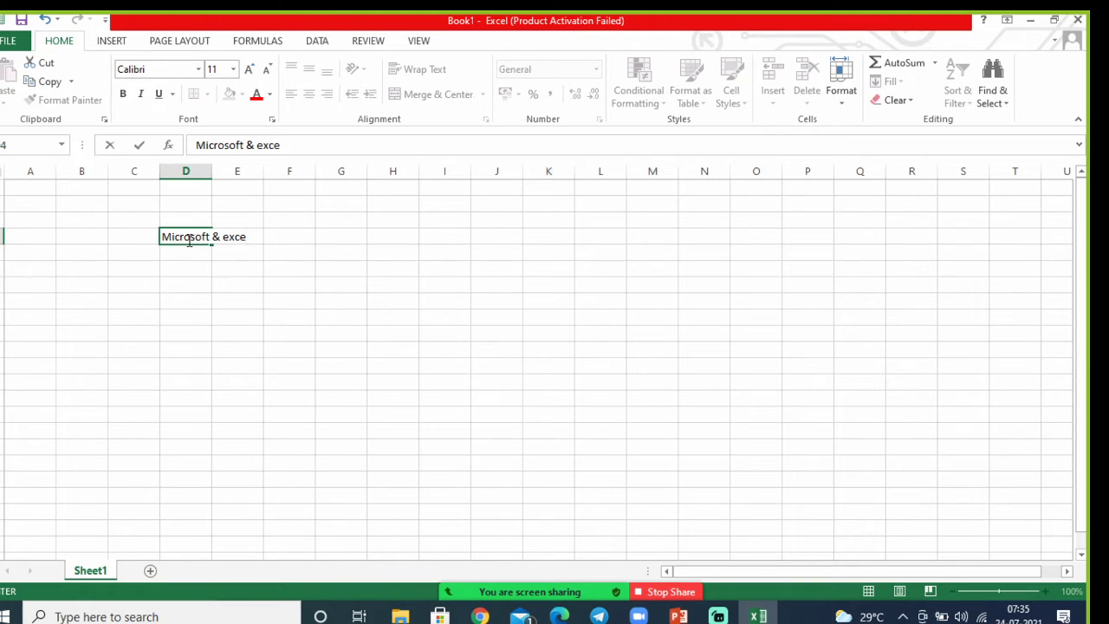
text(l)
click(423, 271)
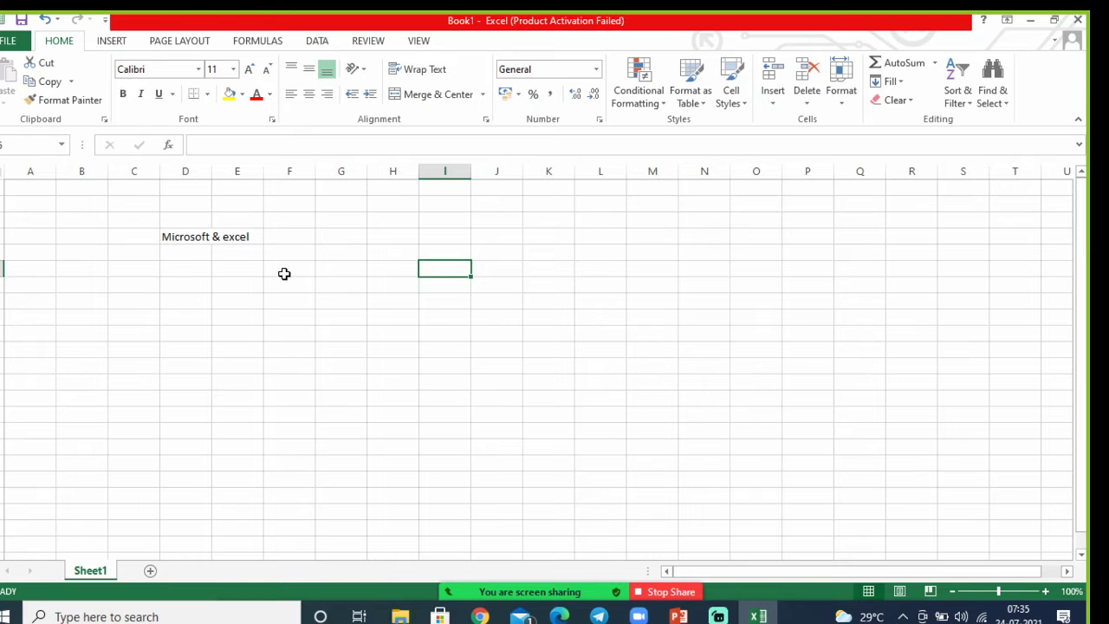
- Edit the text in D4 so each word is in double quotation marks: "Microsoft" & "excel"
double_click(165, 237)
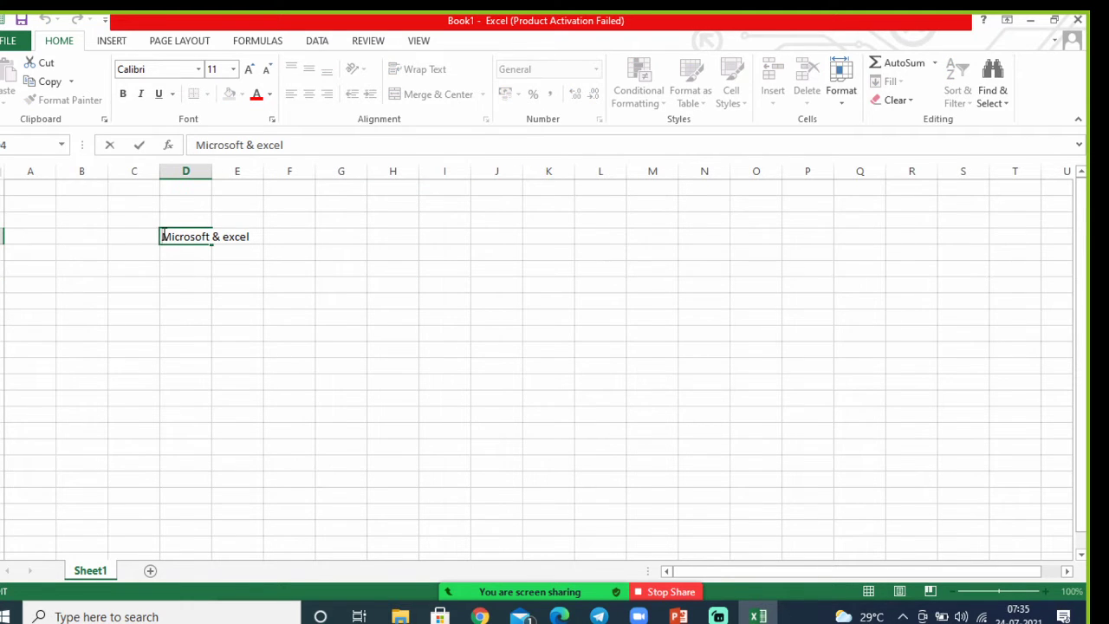
text(")
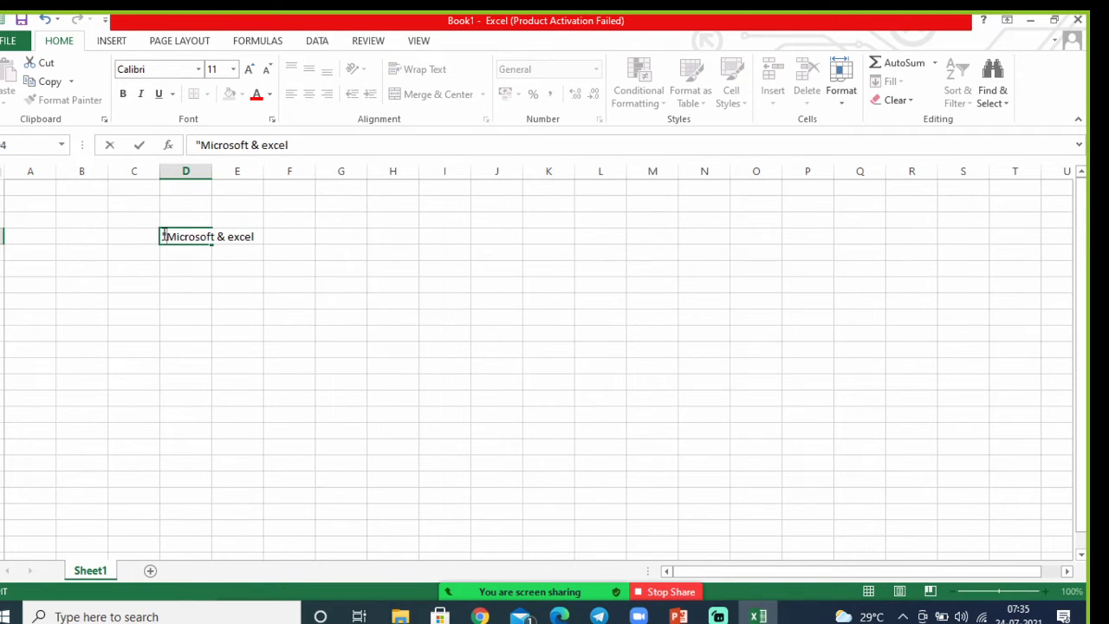
click(215, 236)
text(")
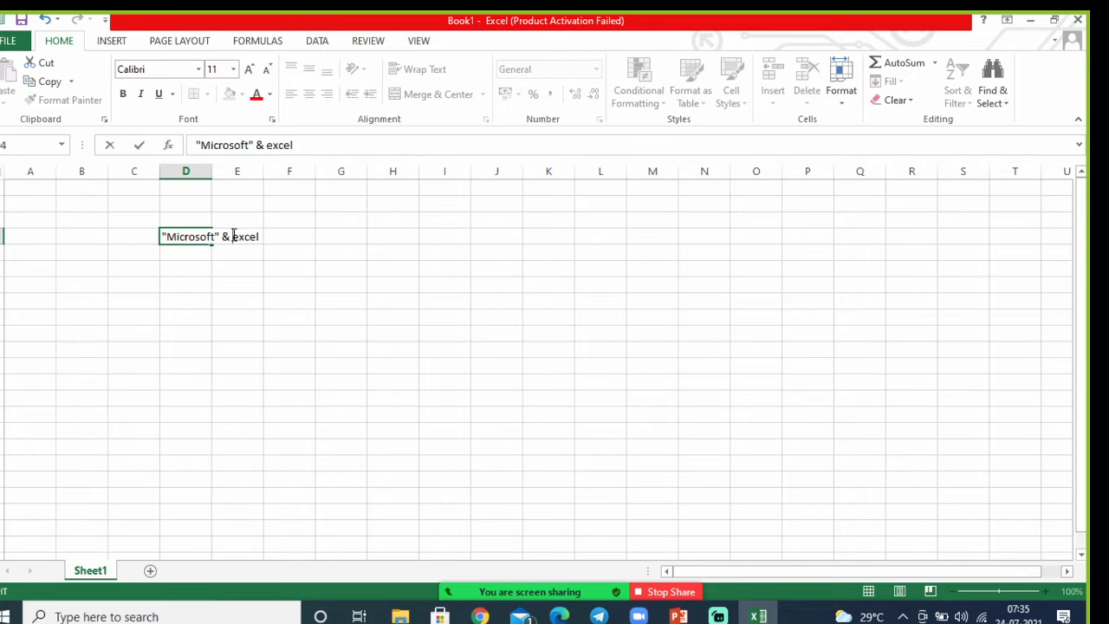
click(234, 235)
text(")
click(265, 236)
text(")
click(380, 296)
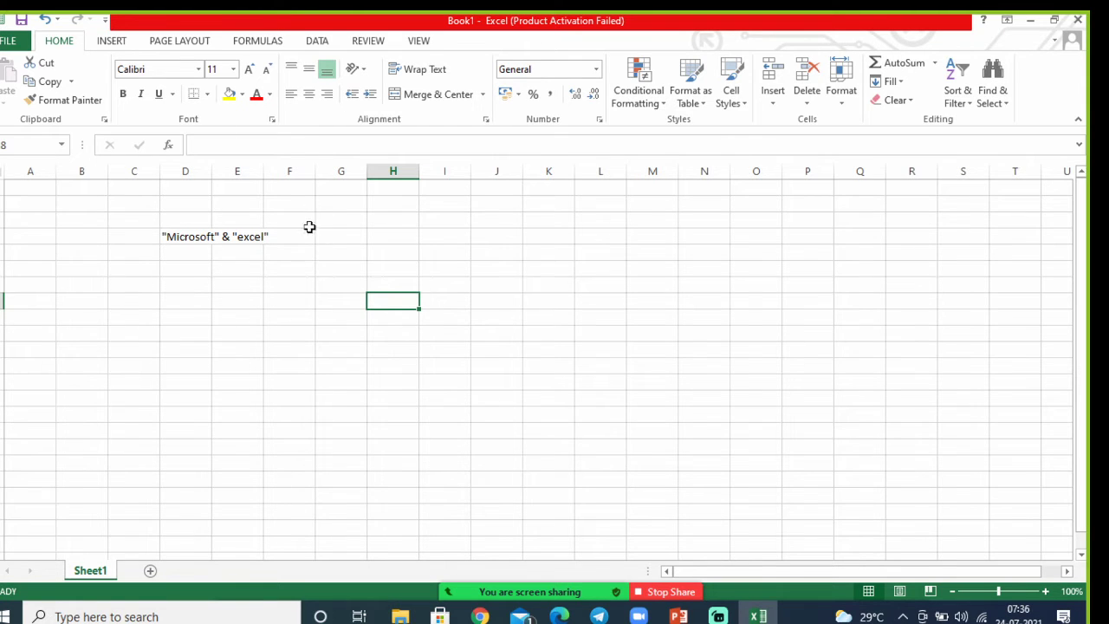
- Clear cell D4 and enter "microsoft" & "excel" in it, including the quotation marks
click(239, 235)
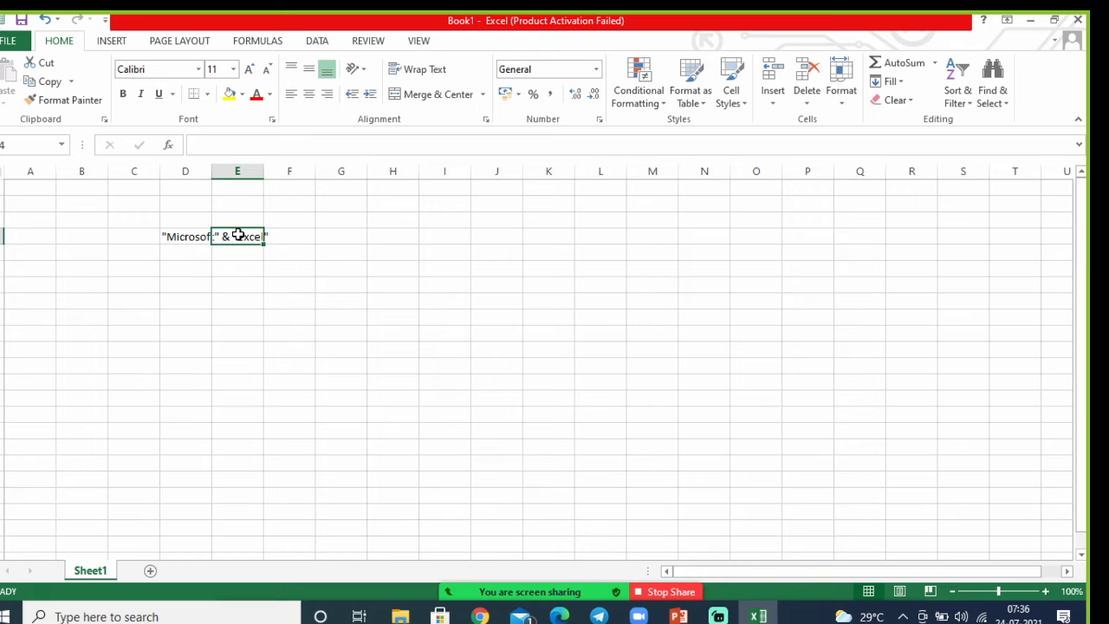
double_click(240, 235)
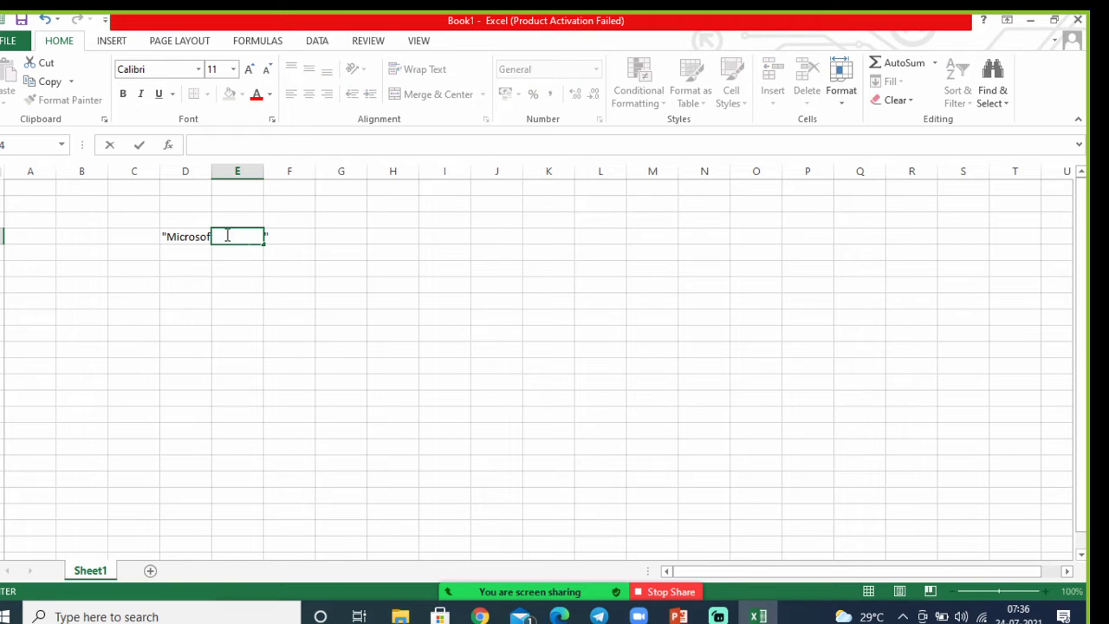
click(200, 237)
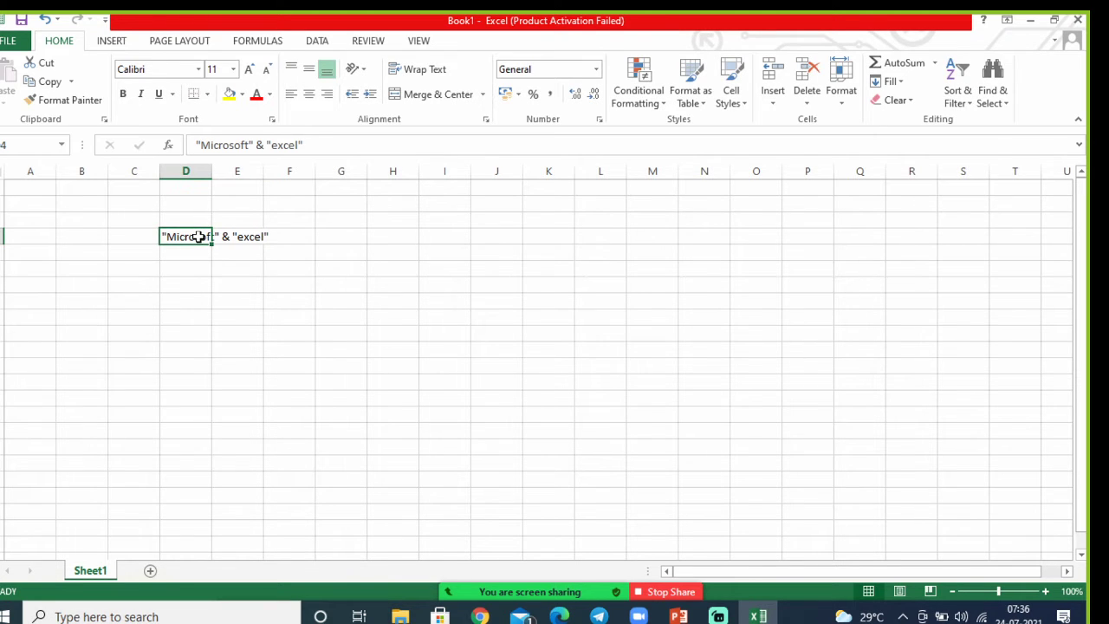
key(Delete)
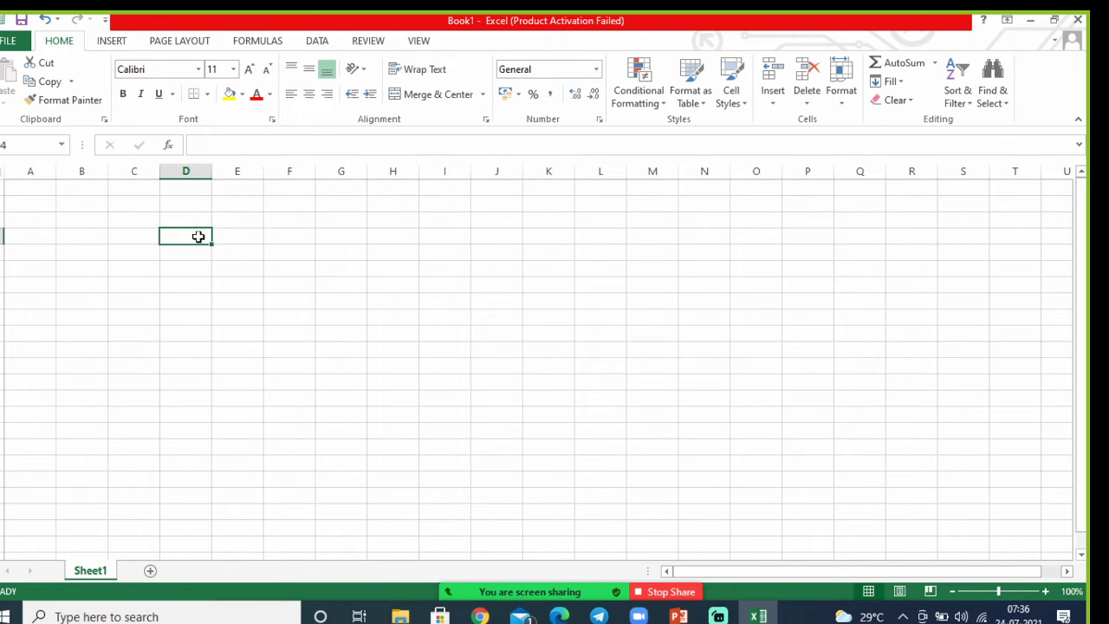
click(262, 143)
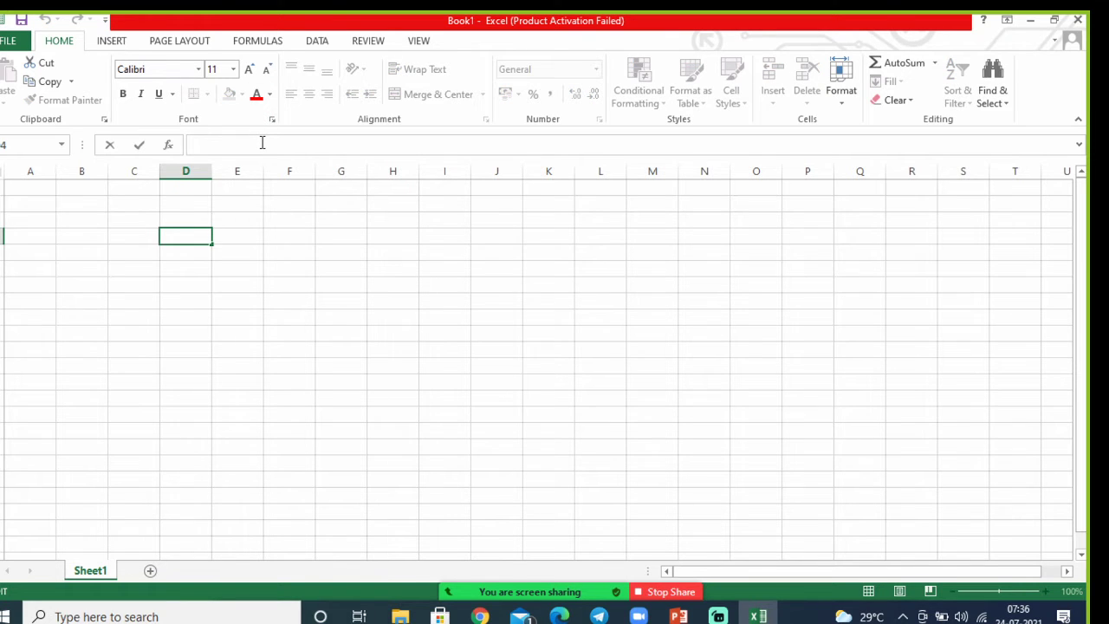
text("microsoft" & "excel")
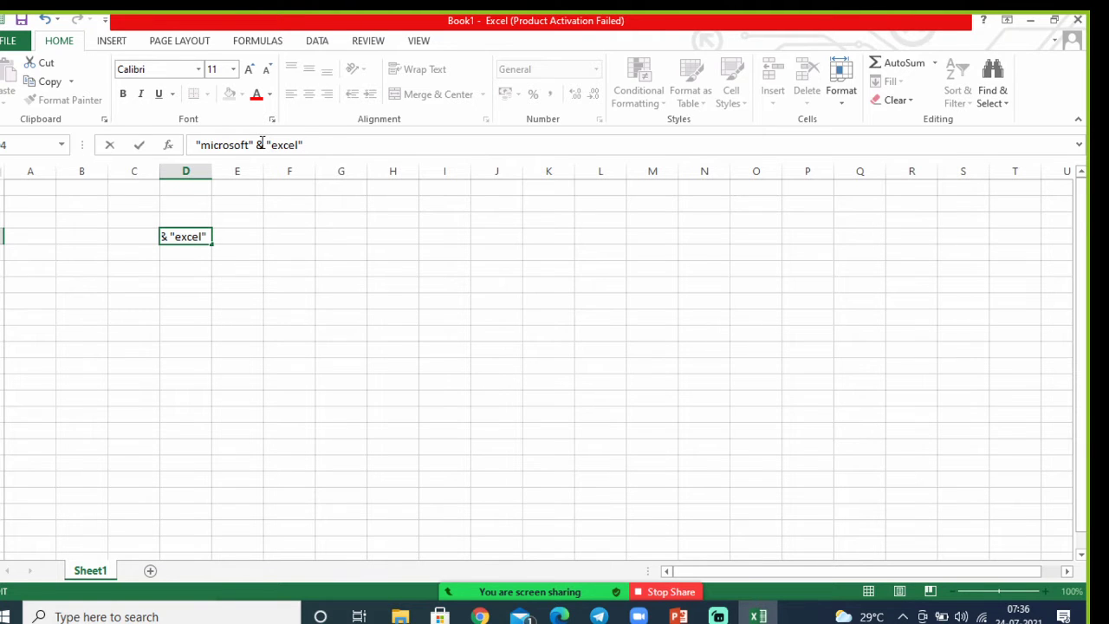
click(350, 263)
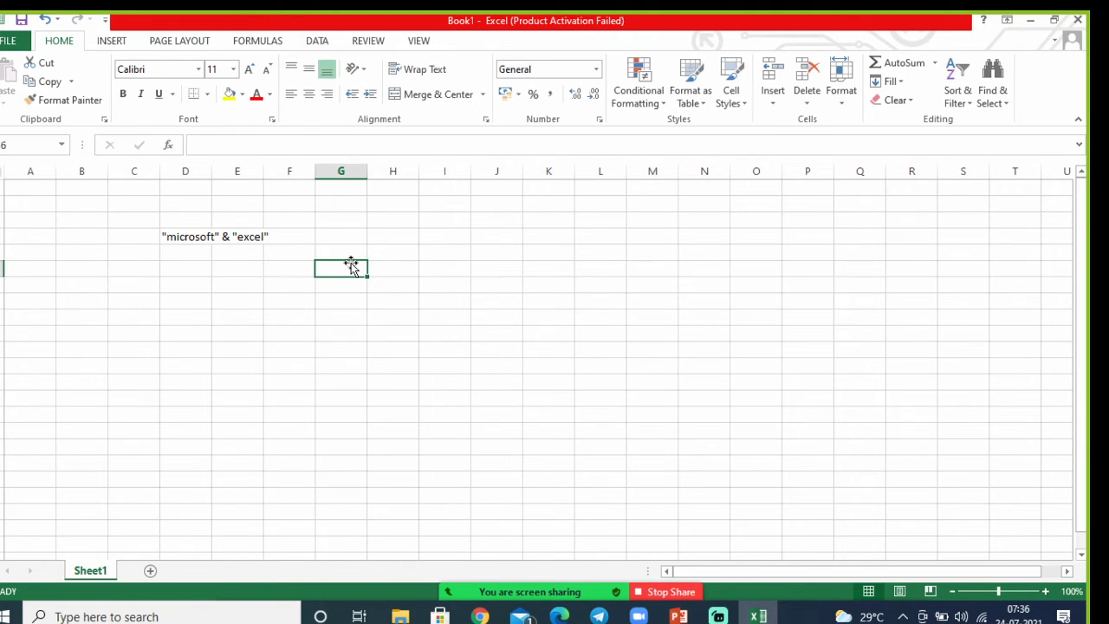
click(261, 290)
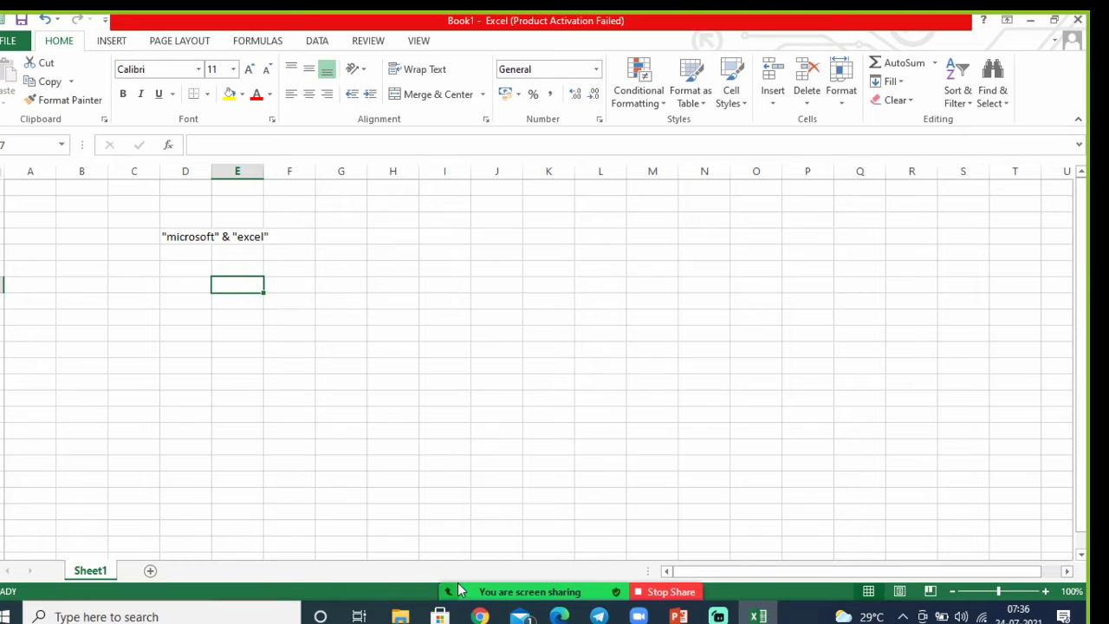
mouse_move(452, 591)
click(454, 272)
text(+)
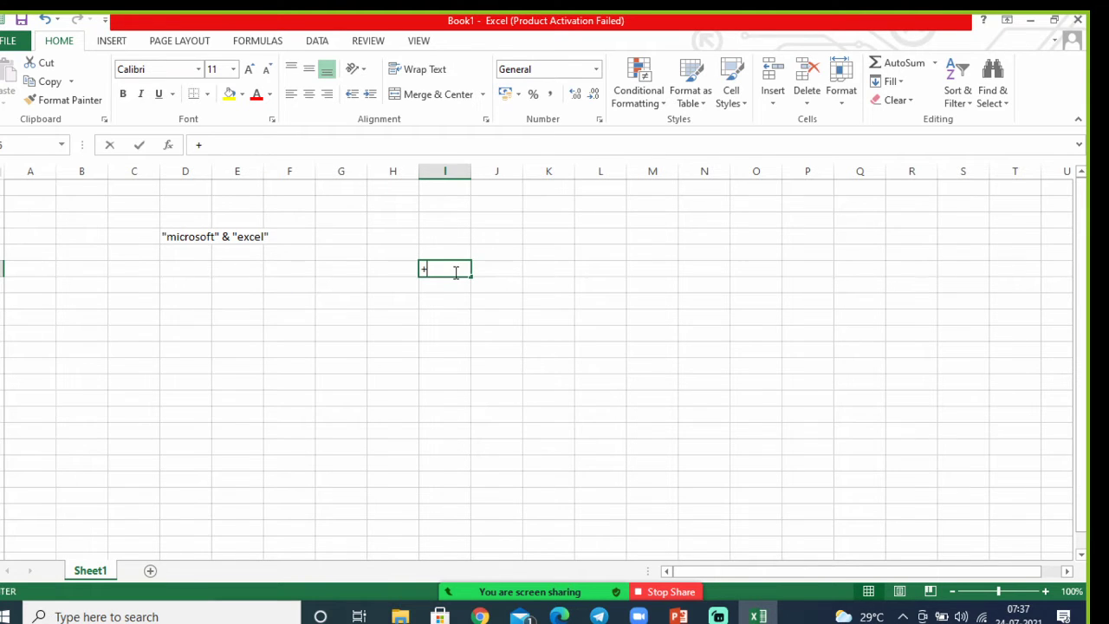
key(Down)
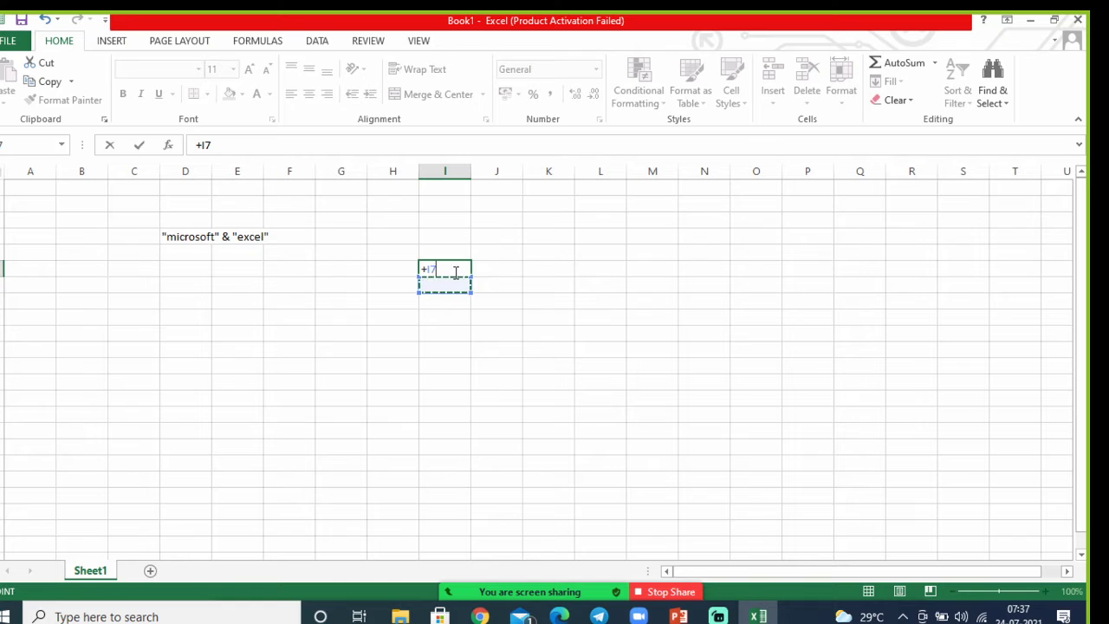
text(-)
key(BackSpace)
key(BackSpace)
key(BackSpace)
key(BackSpace)
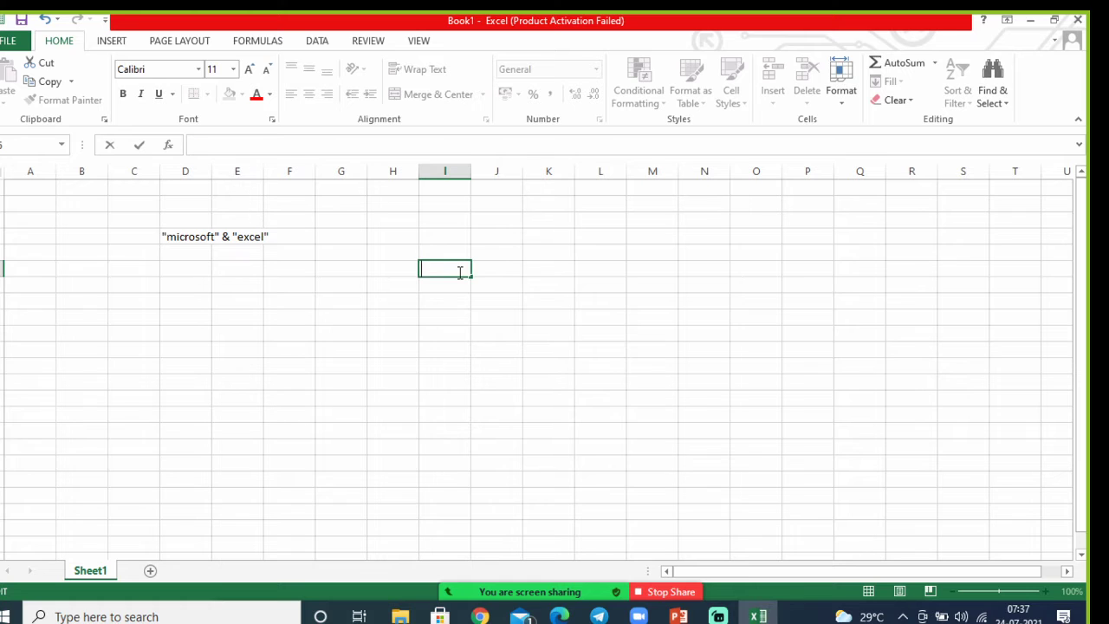
text(+)
click(455, 287)
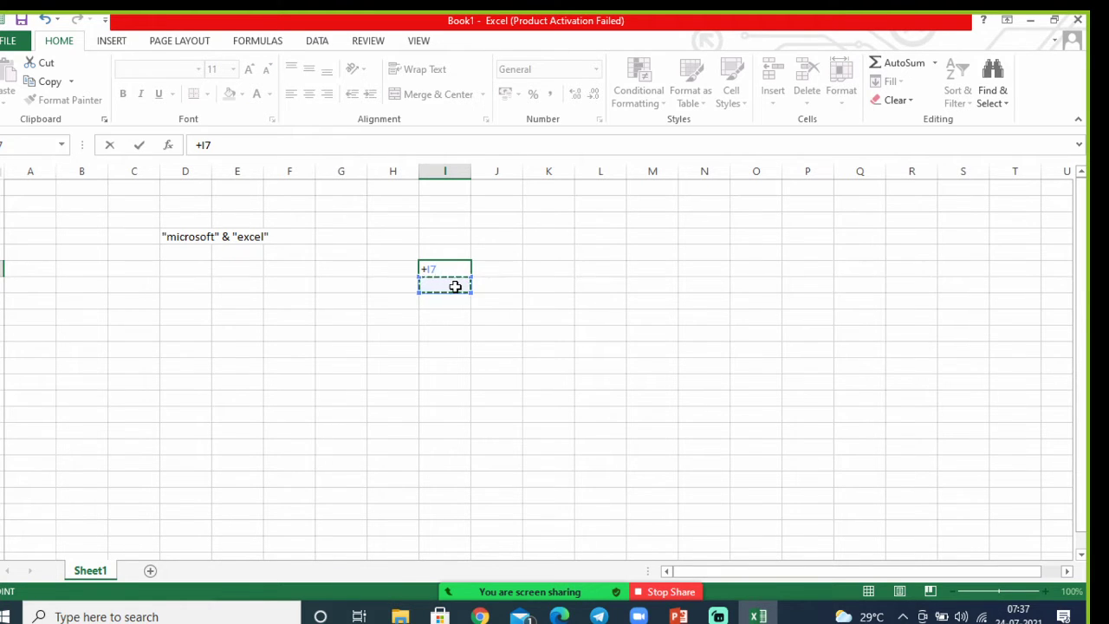
key(BackSpace)
key(BackSpace)
key(BackSpace)
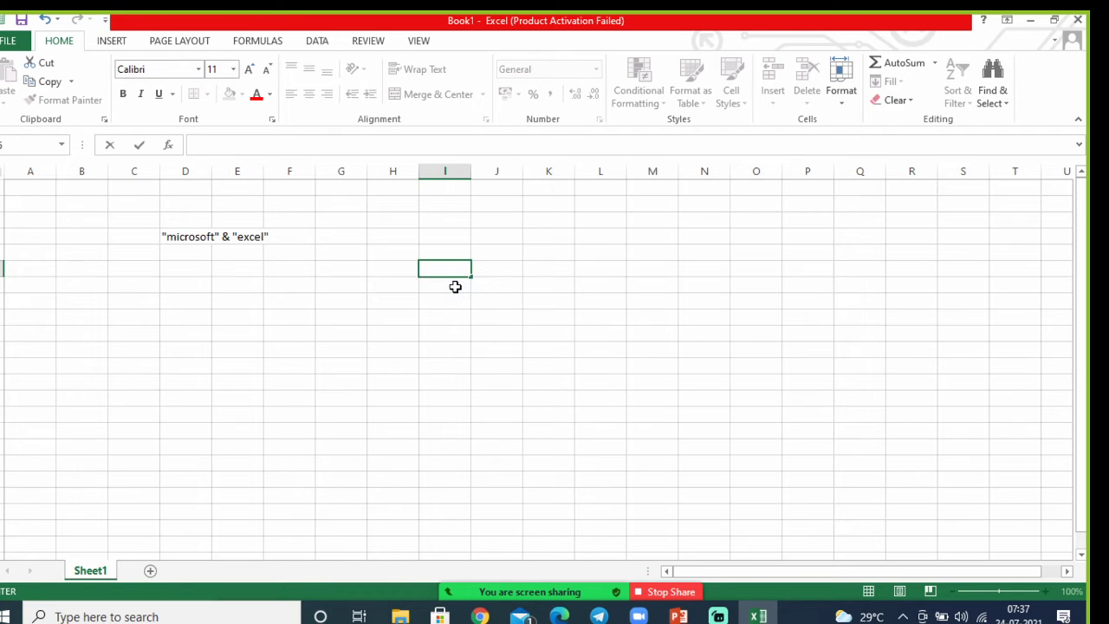
click(500, 288)
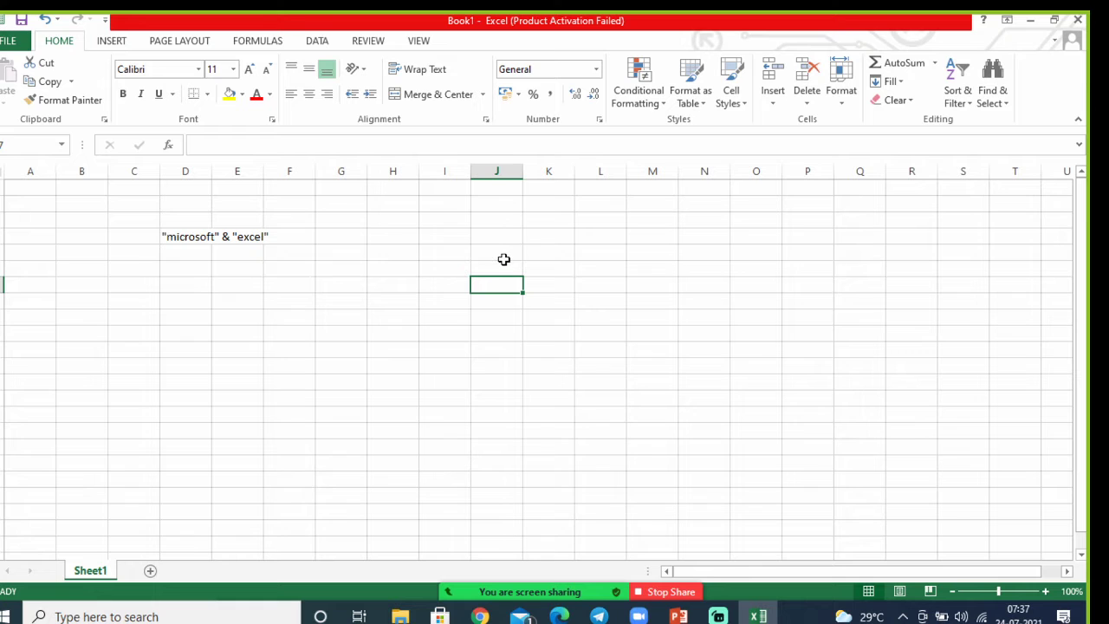
- Enter the labels addition in cell J5 and subtraction in cell J6
click(504, 258)
text(a)
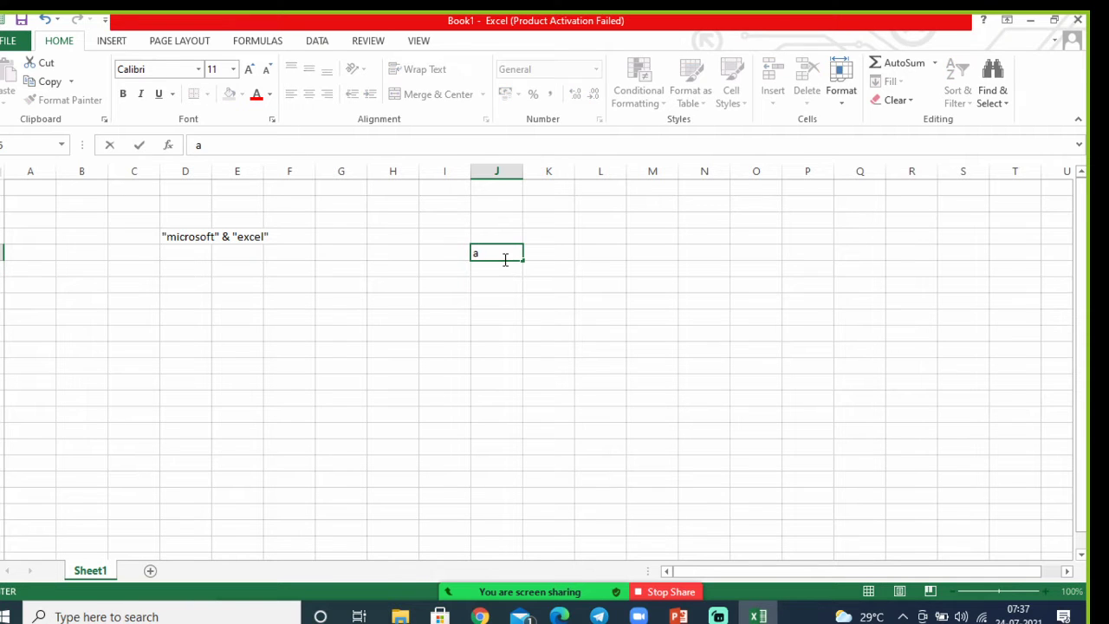
text(ddition)
key(Return)
text(subtrac)
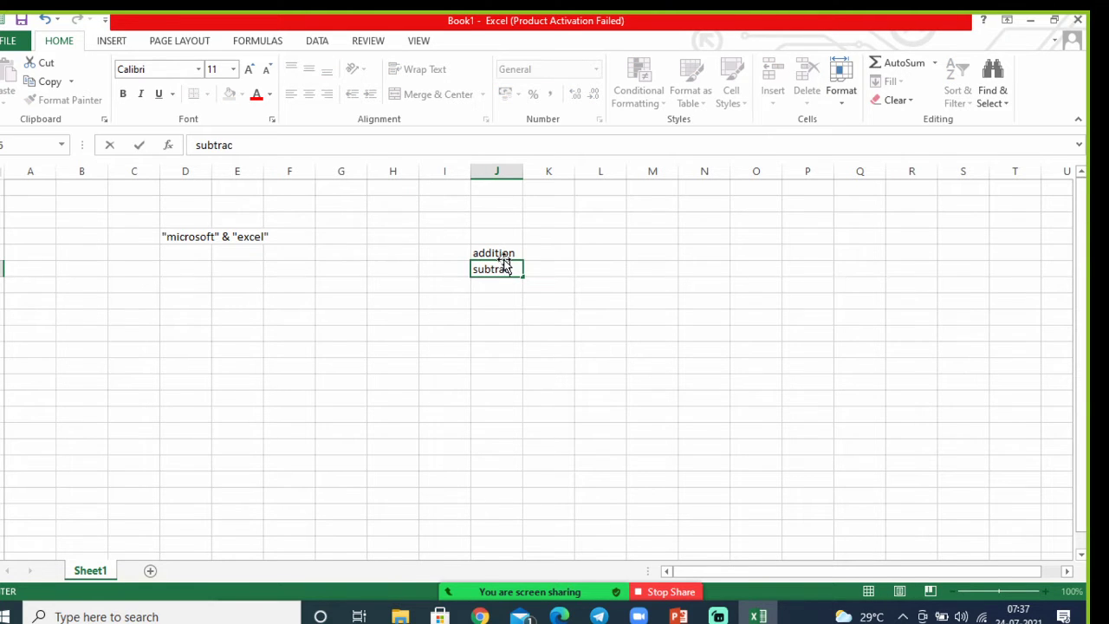
text(tion)
key(Return)
- Add the labels product in cell J7 and division in cell J8
text(prod)
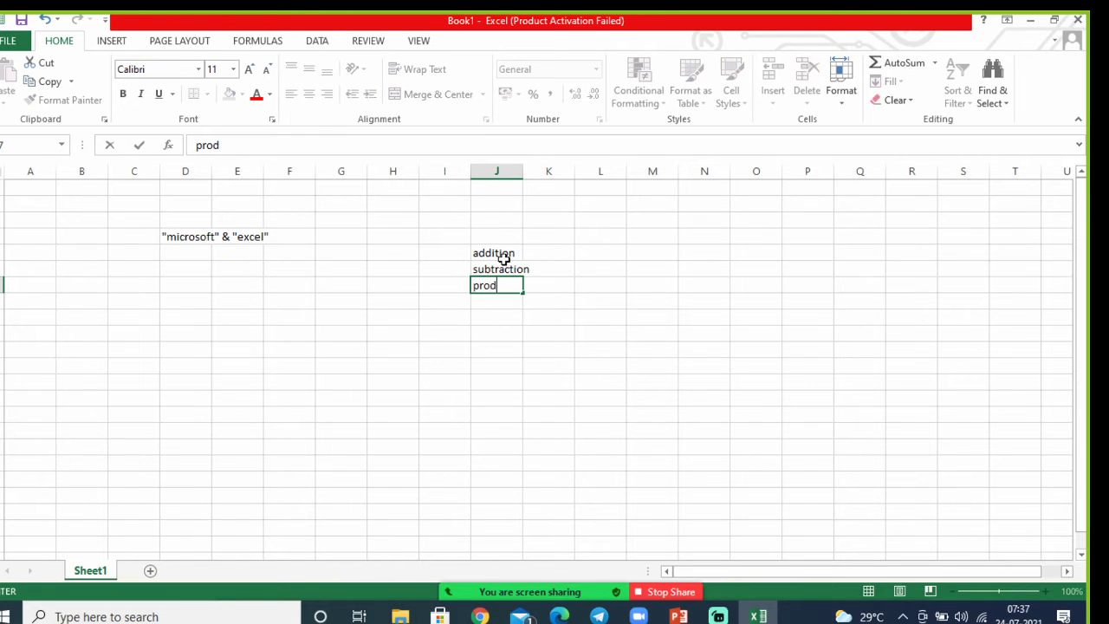
text(uce)
key(BackSpace)
text(t)
key(Return)
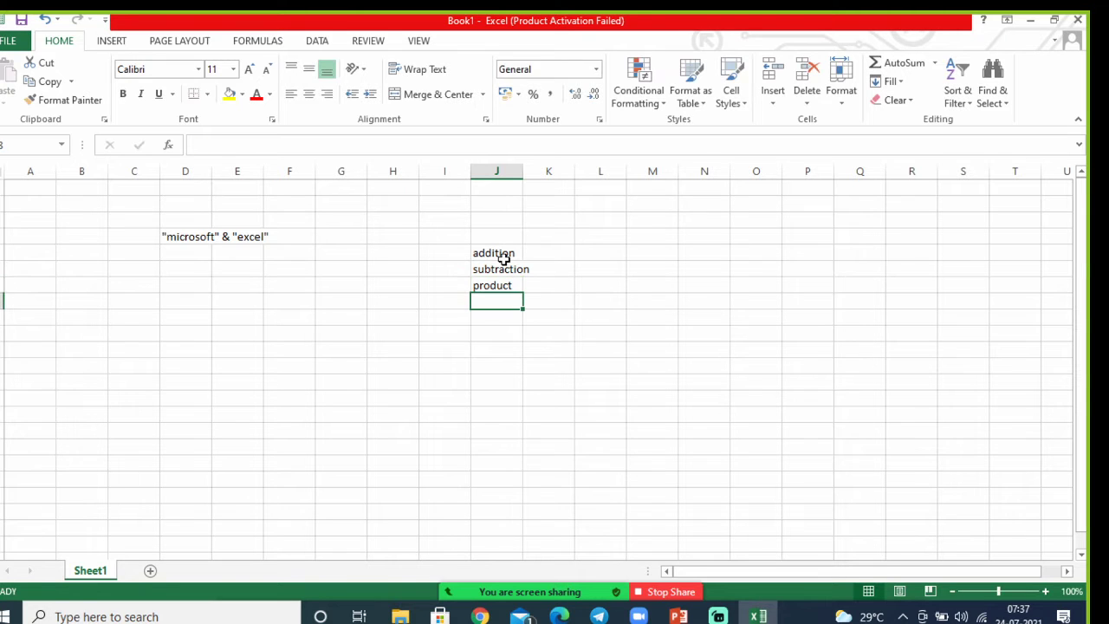
text(division)
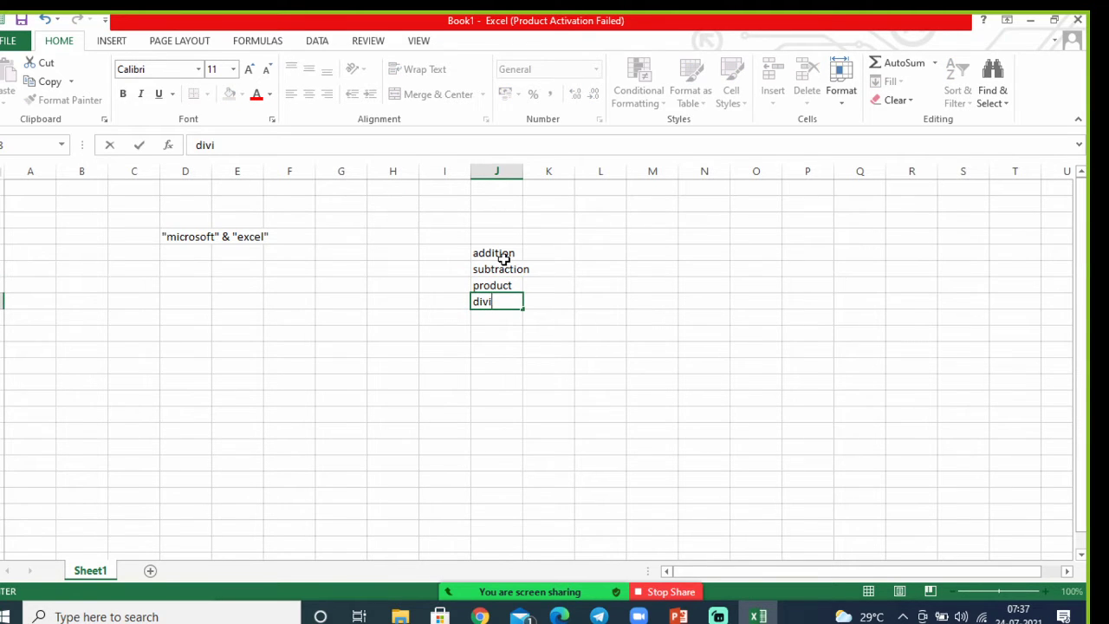
click(590, 322)
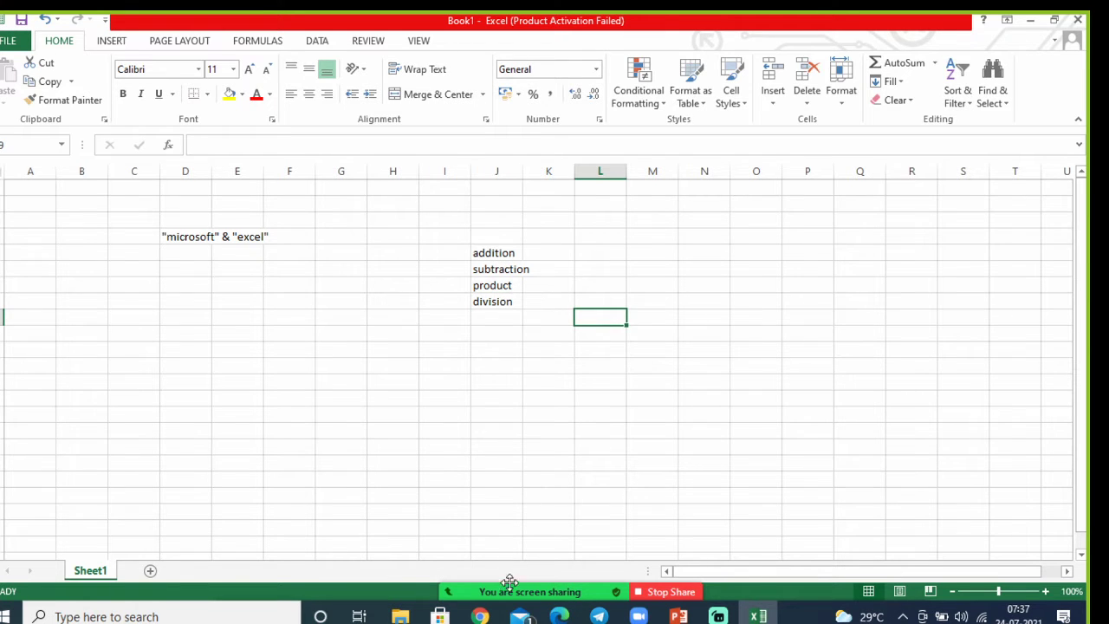
- Enter the numbers 12, 54 and 1211 down column G in cells G4 to G6
mouse_move(510, 590)
click(338, 235)
text(12)
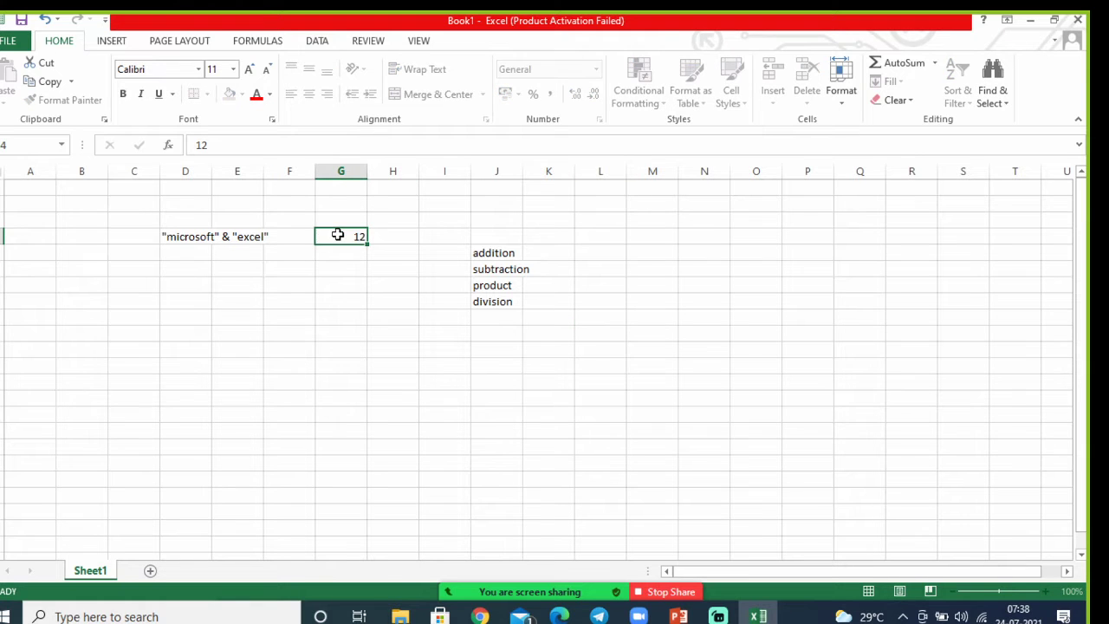
key(Return)
key(Up)
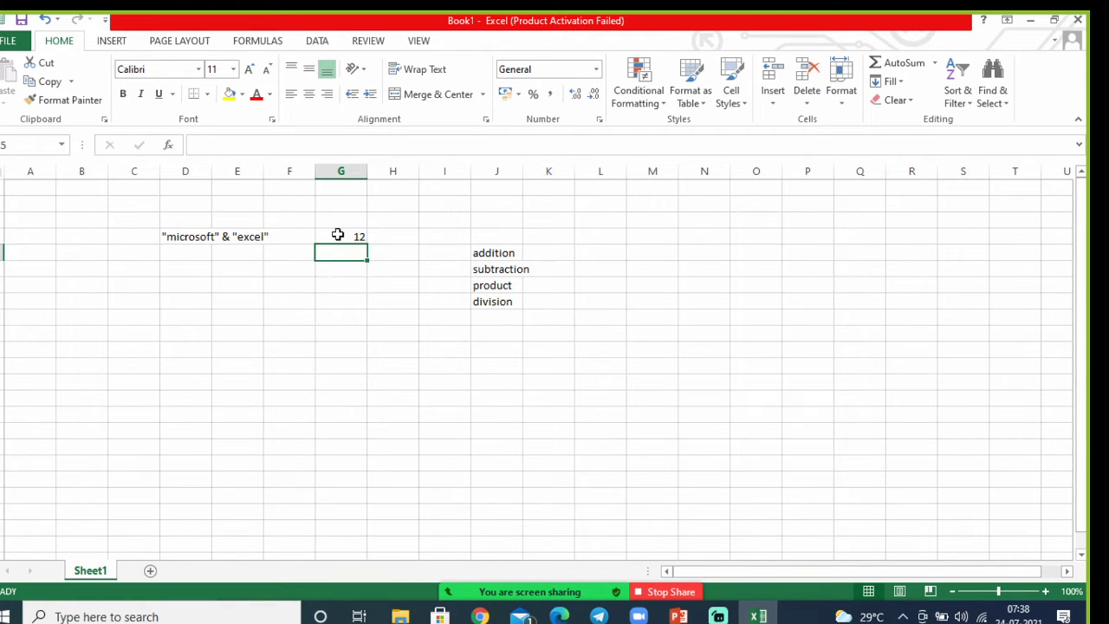
text(555)
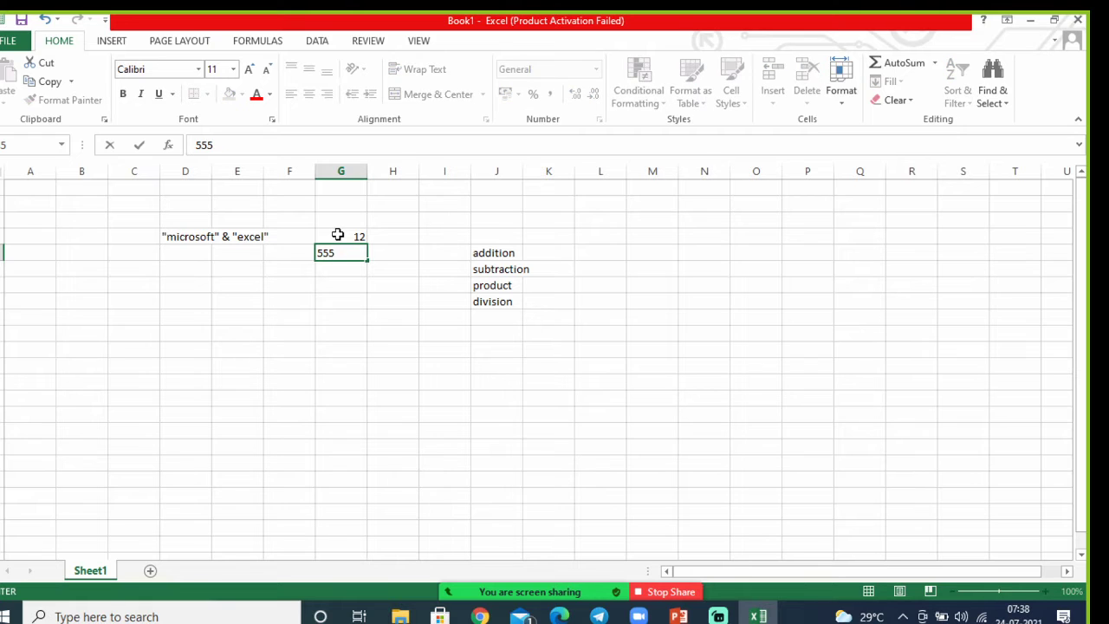
key(ctrl+Return)
text(54)
key(Return)
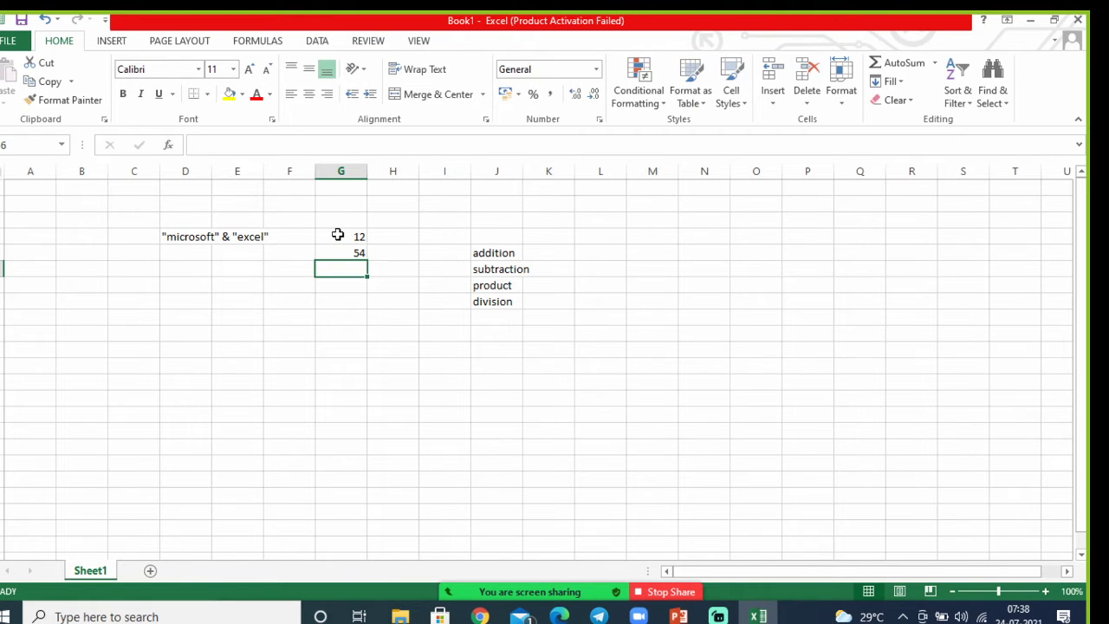
text(1211)
key(Return)
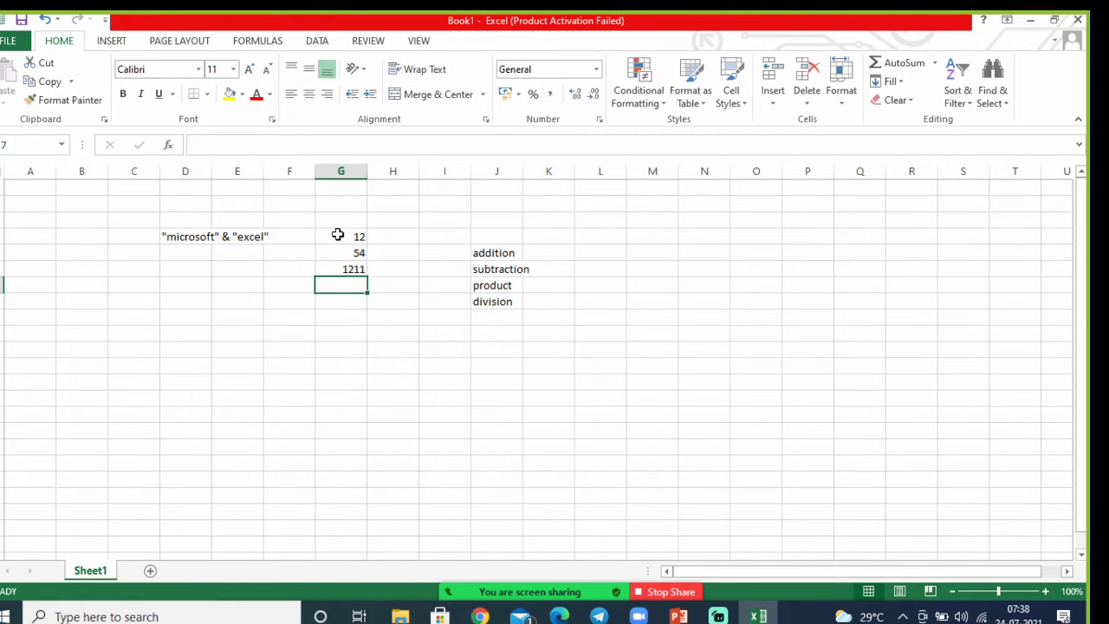
- Continue the number list in cells G7 to G9 with 6565, 11212 and 532
text(6565)
key(Return)
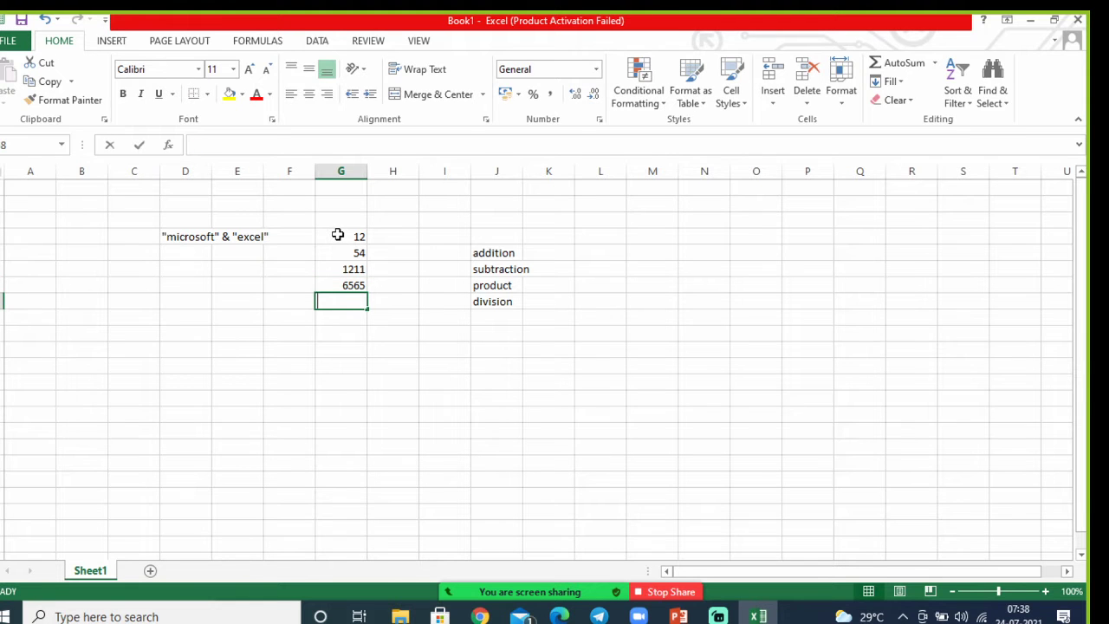
text(11212)
key(ctrl+Return)
key(Return)
text(532)
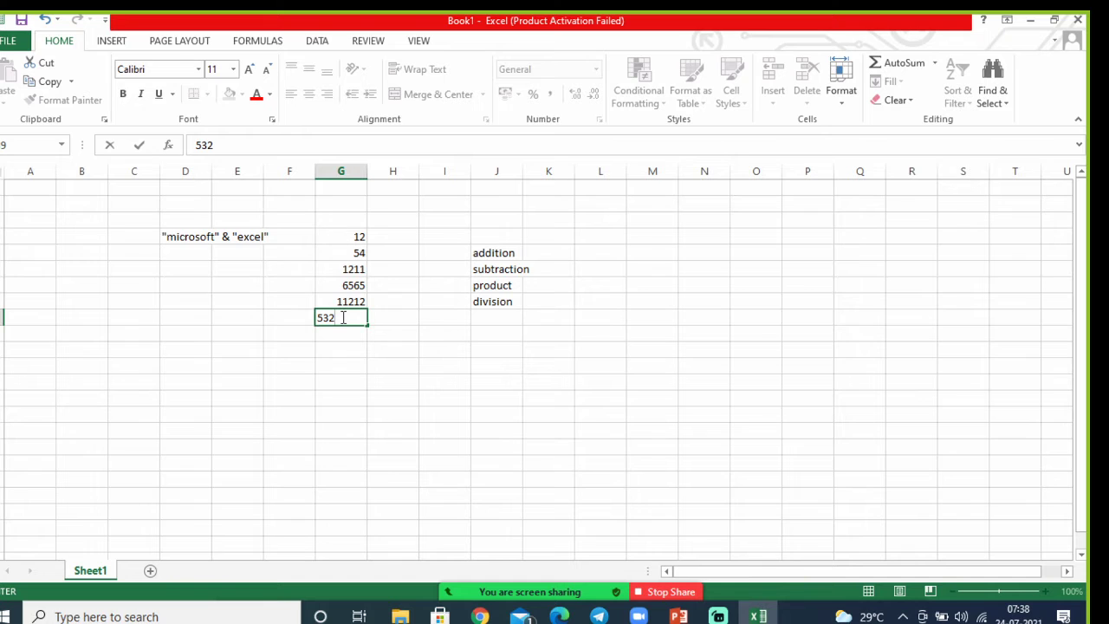
click(339, 351)
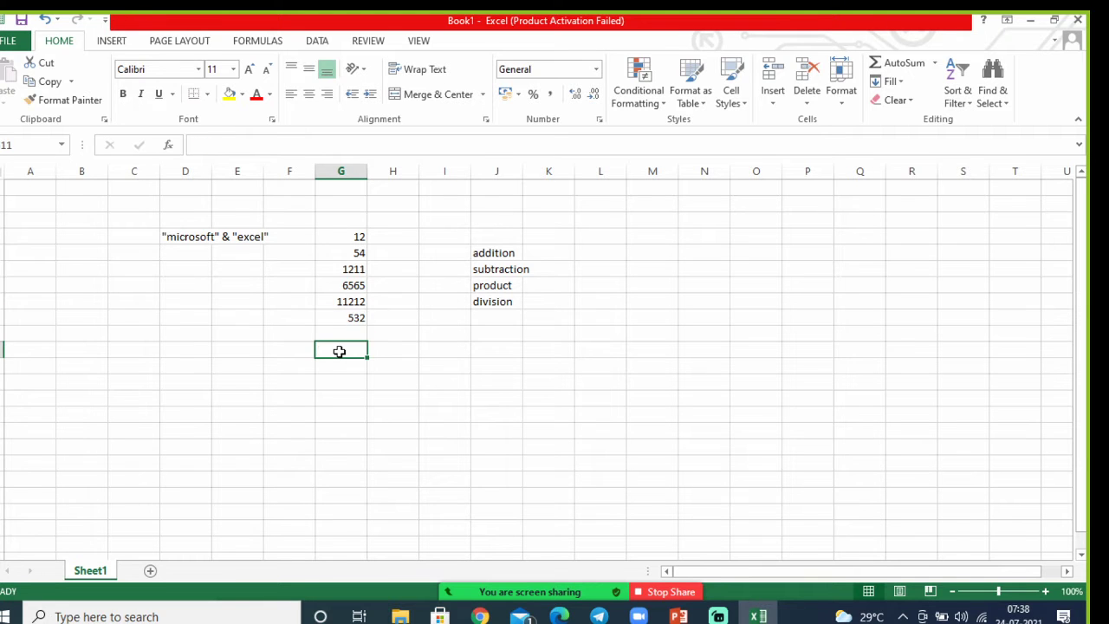
- Enter the formula =(G4+G5+G6+G7+G8+G9) in cell G11 to add the numbers with the plus operator
text(=)
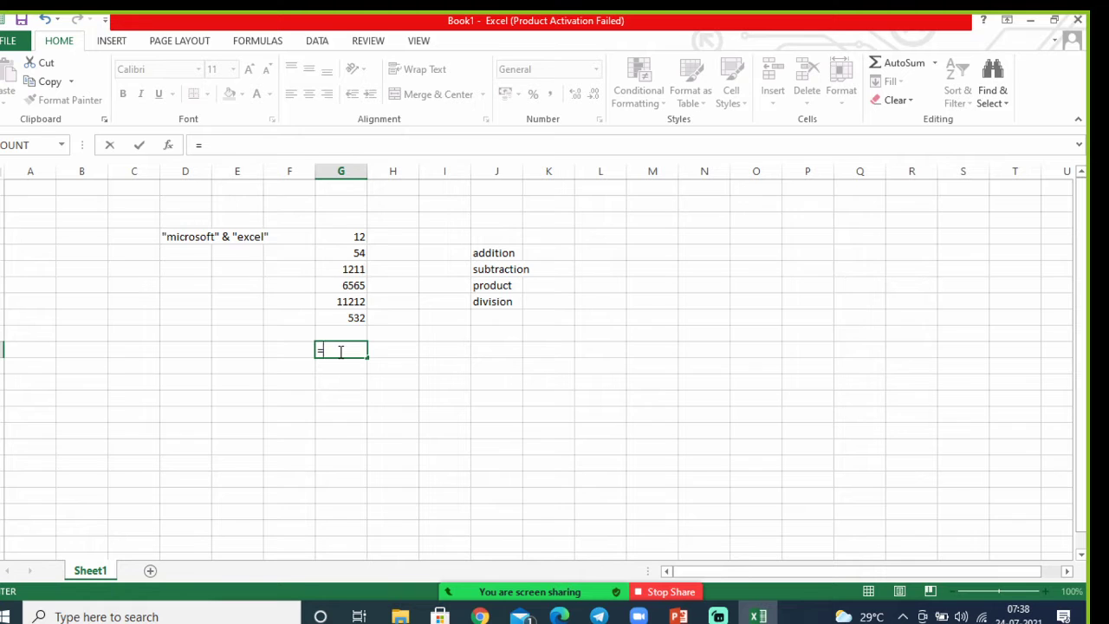
text(()
click(360, 236)
text(+)
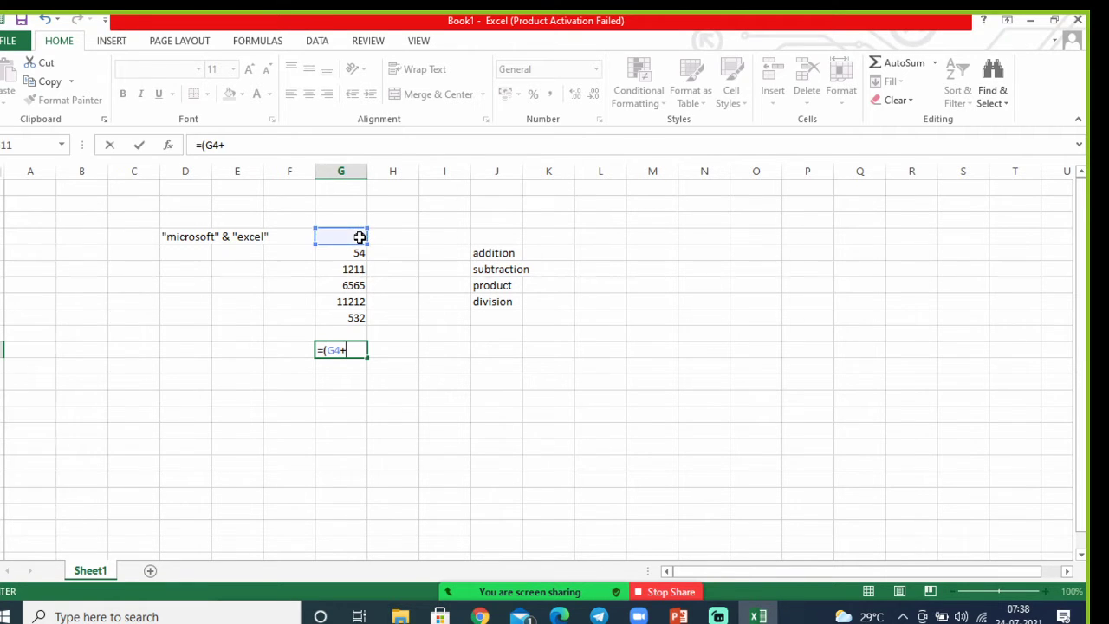
click(359, 254)
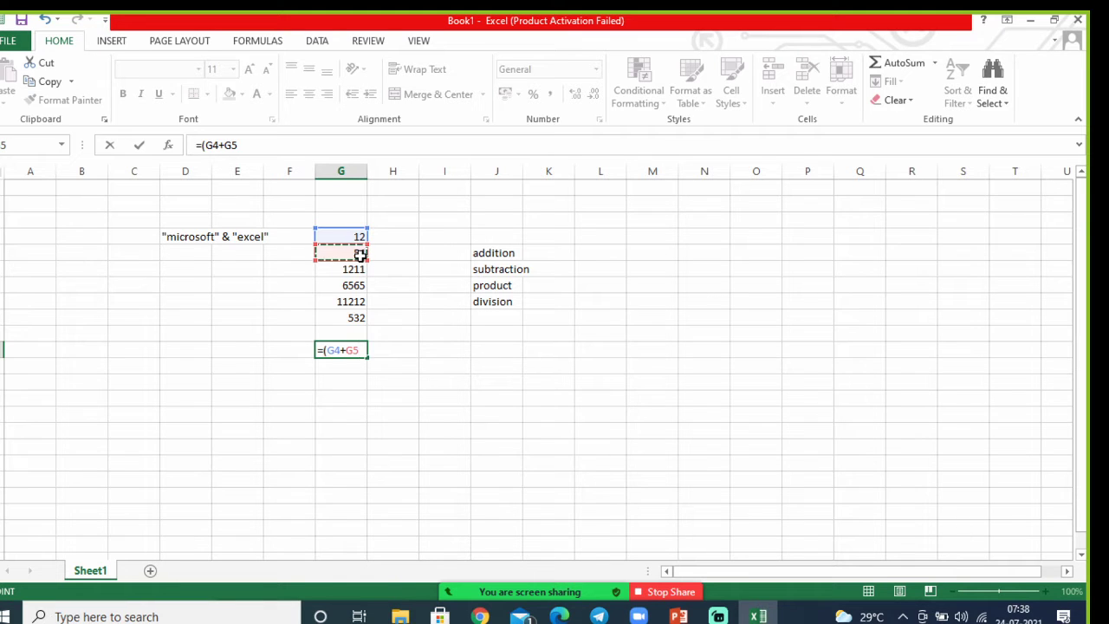
text(+)
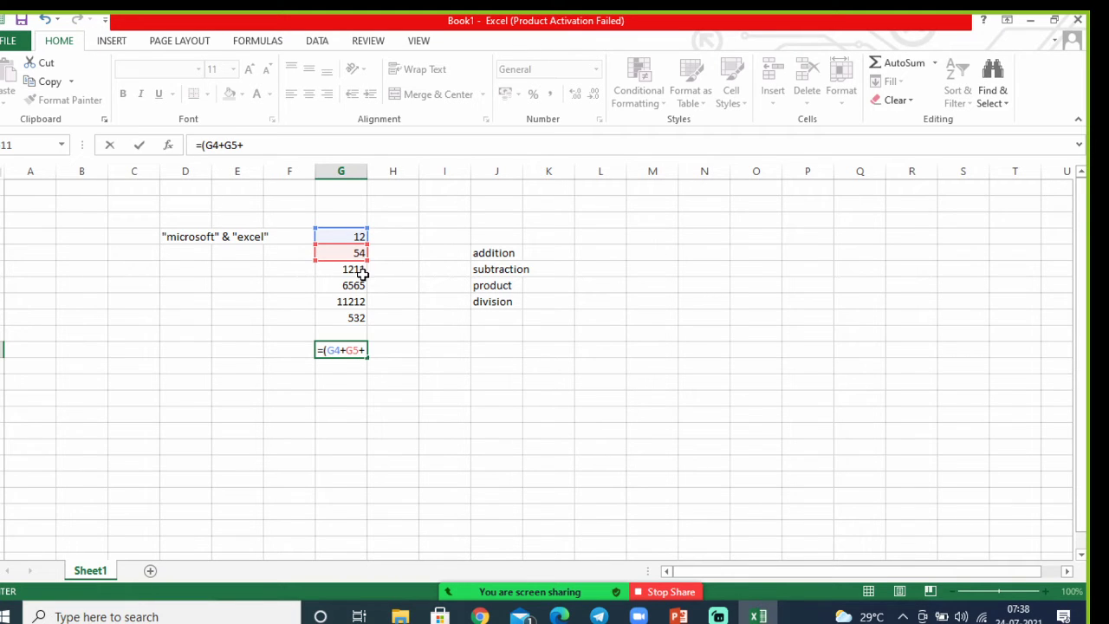
click(357, 270)
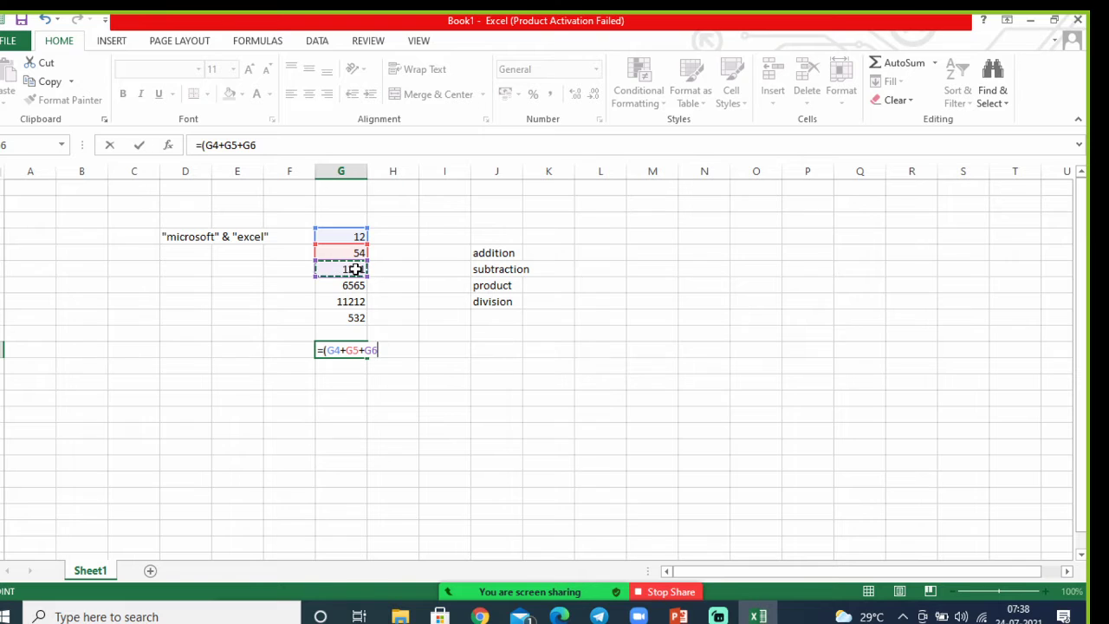
text(+)
click(356, 285)
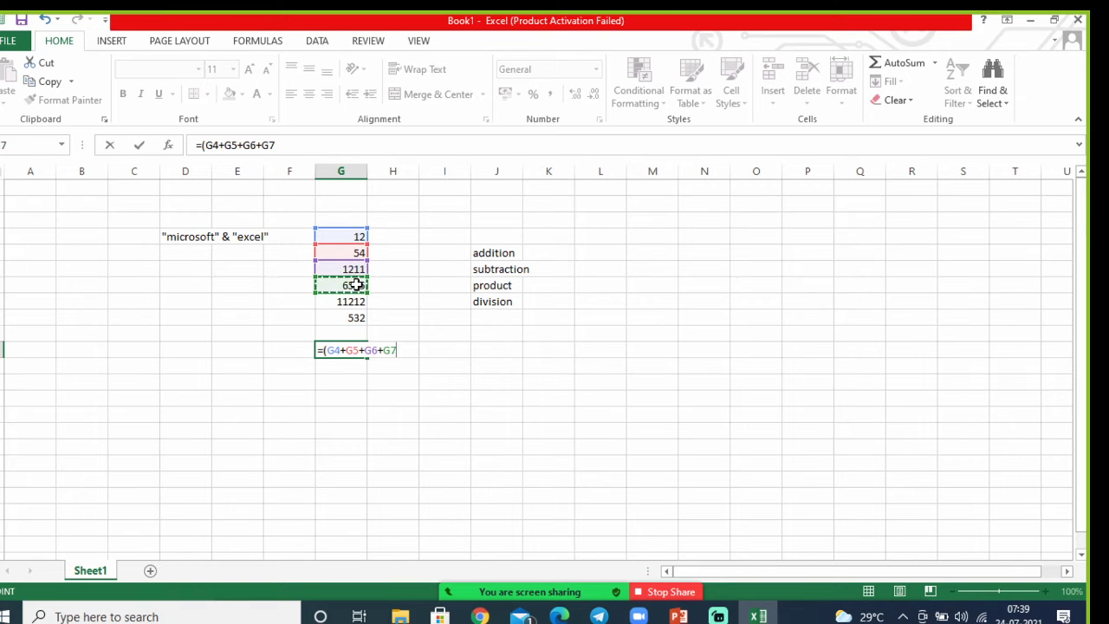
text(+)
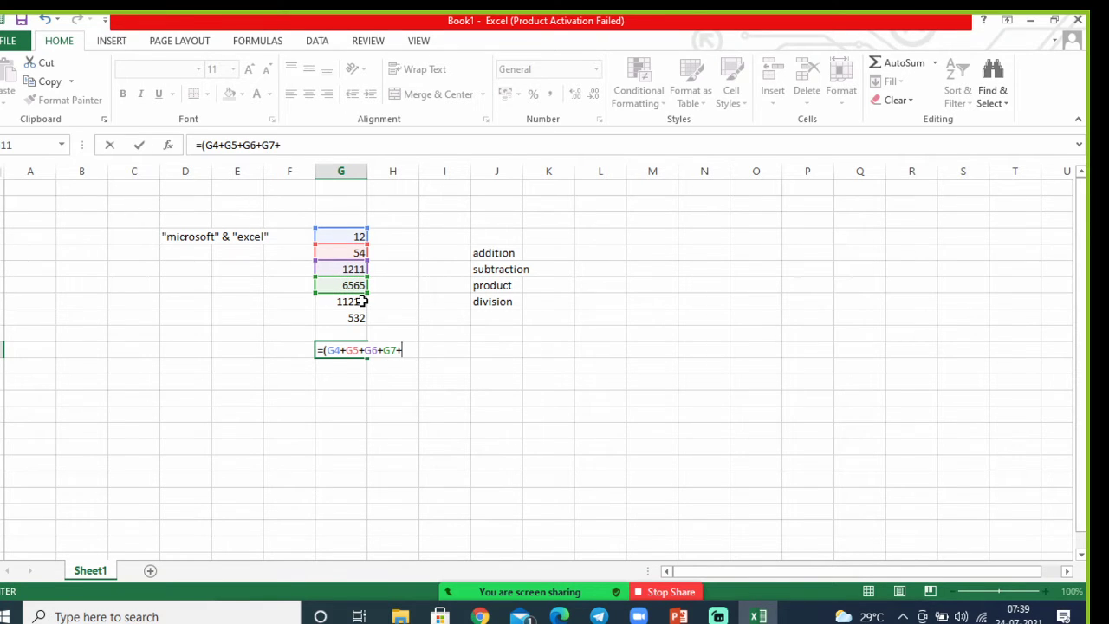
click(360, 303)
text(+)
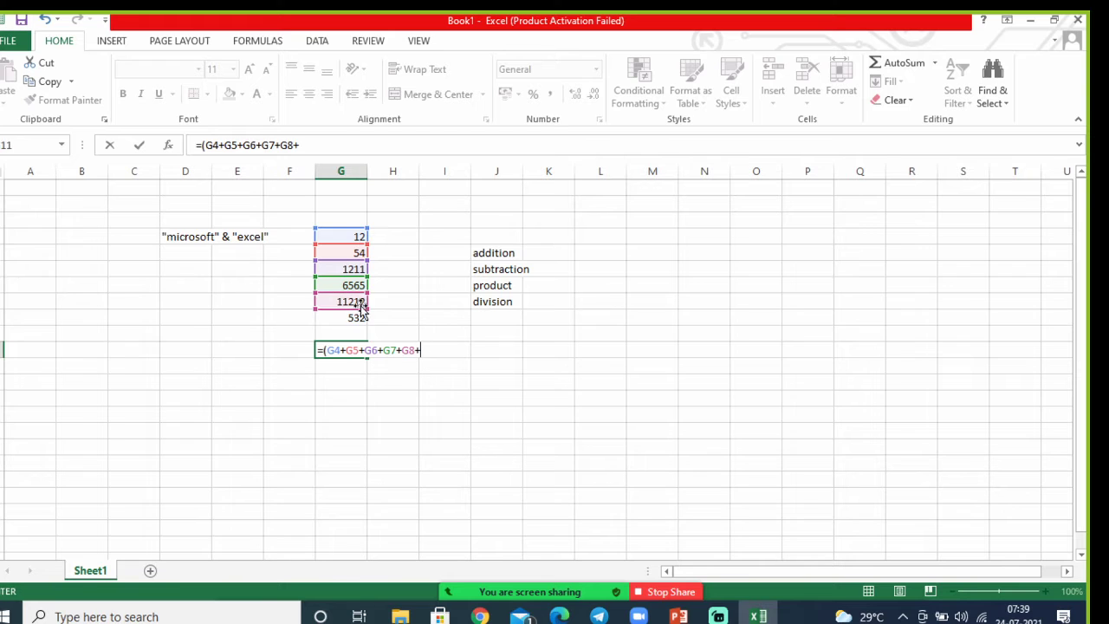
click(354, 318)
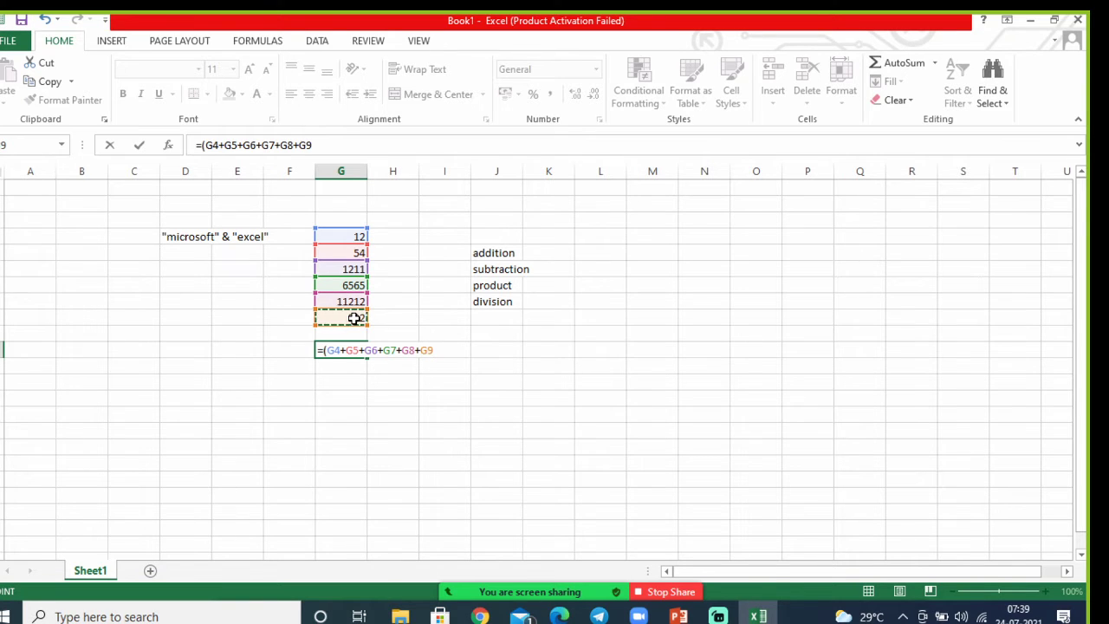
text(+G9)
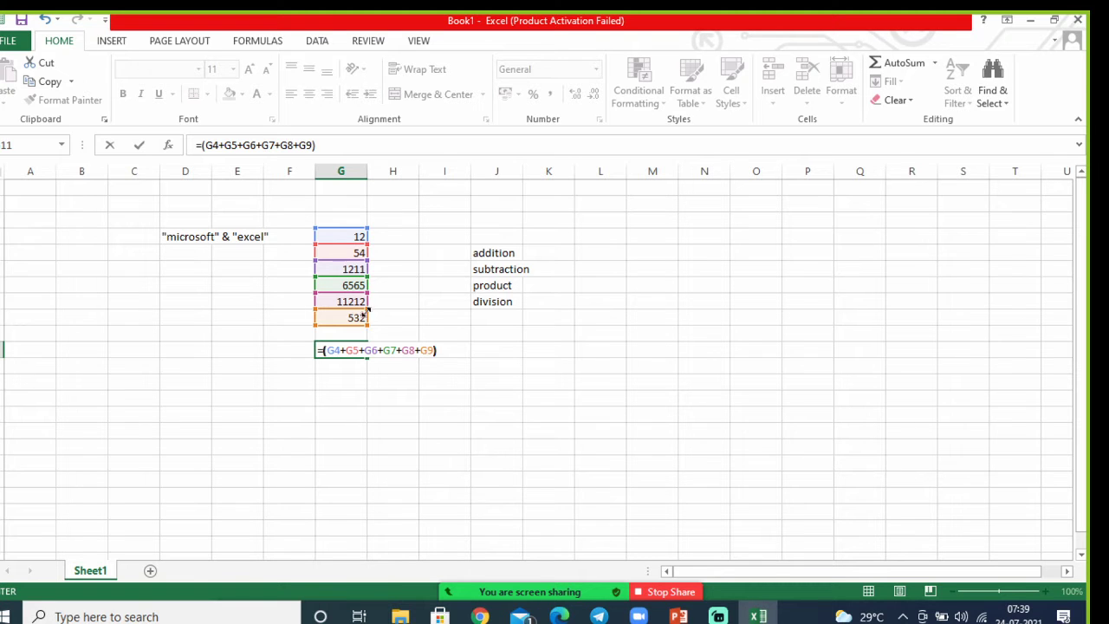
text())
key(ctrl+Return)
click(479, 399)
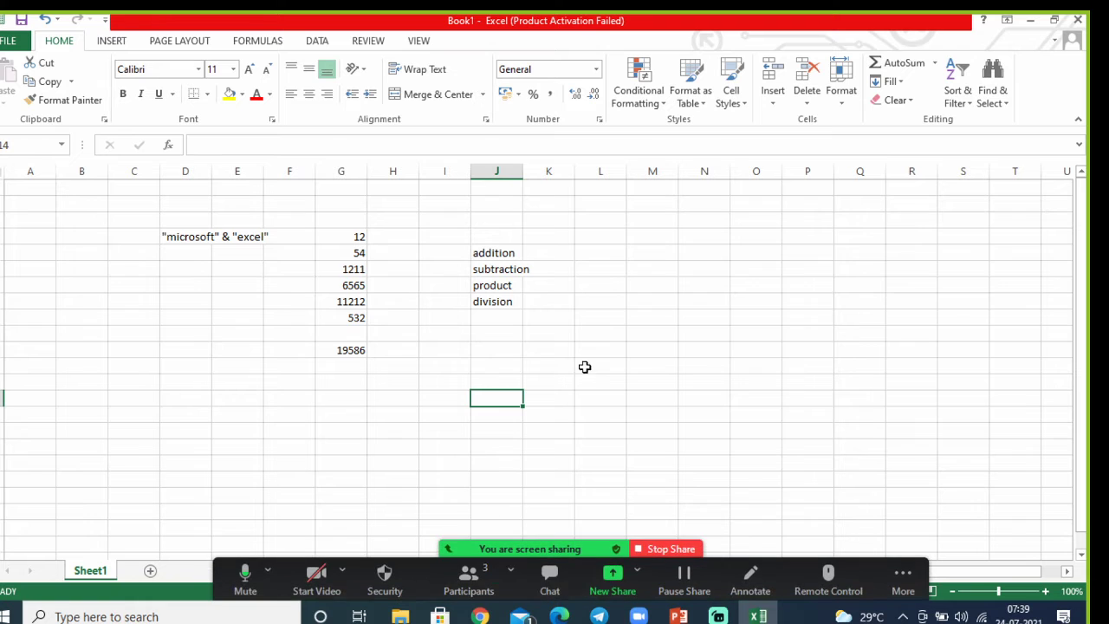
- Add up the same numbers with the SUM function in cell G10, using =sum(g4:g9)
click(330, 333)
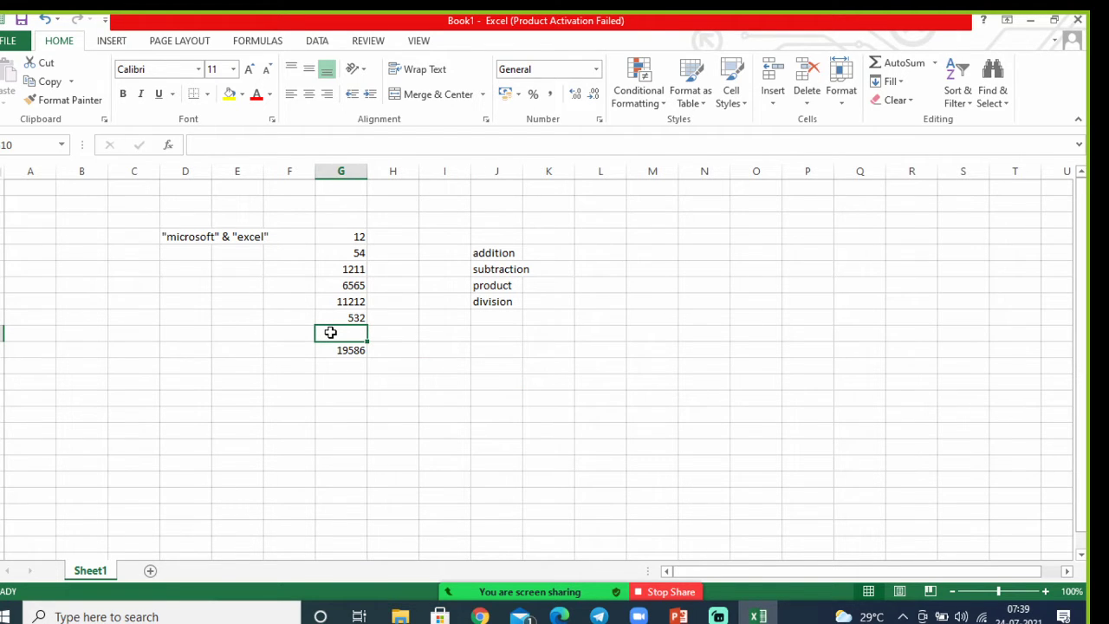
text(=su)
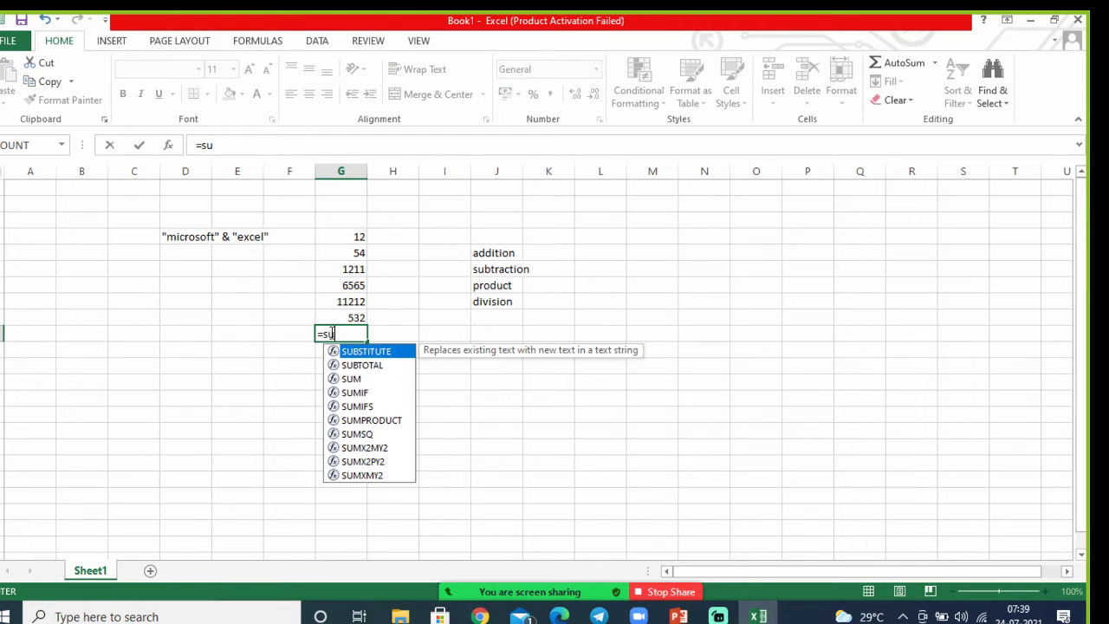
text(m()
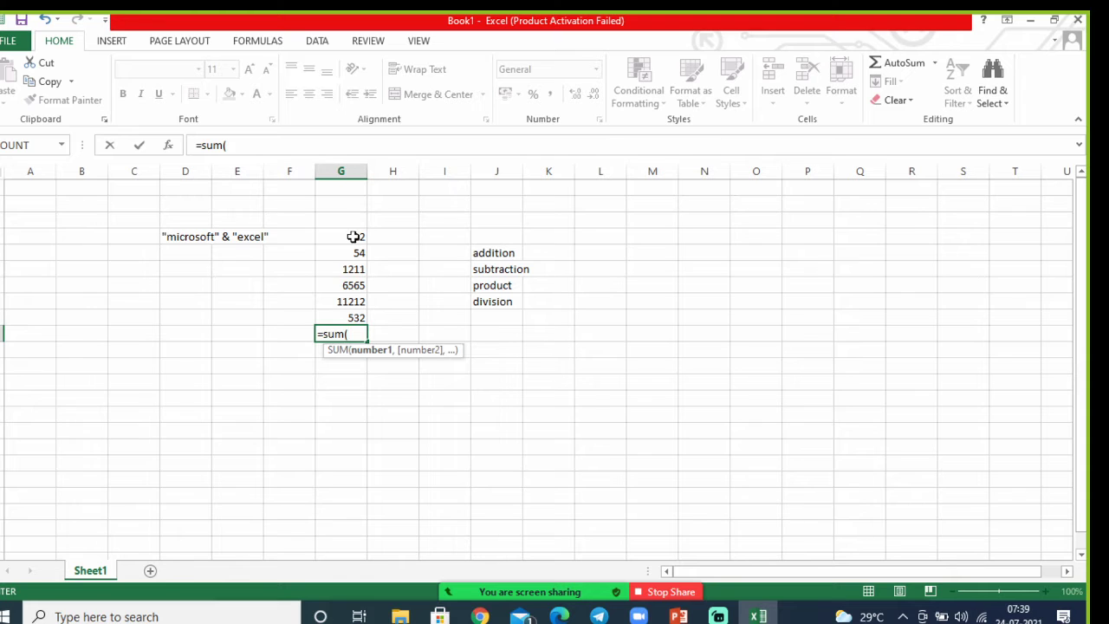
text(g4:)
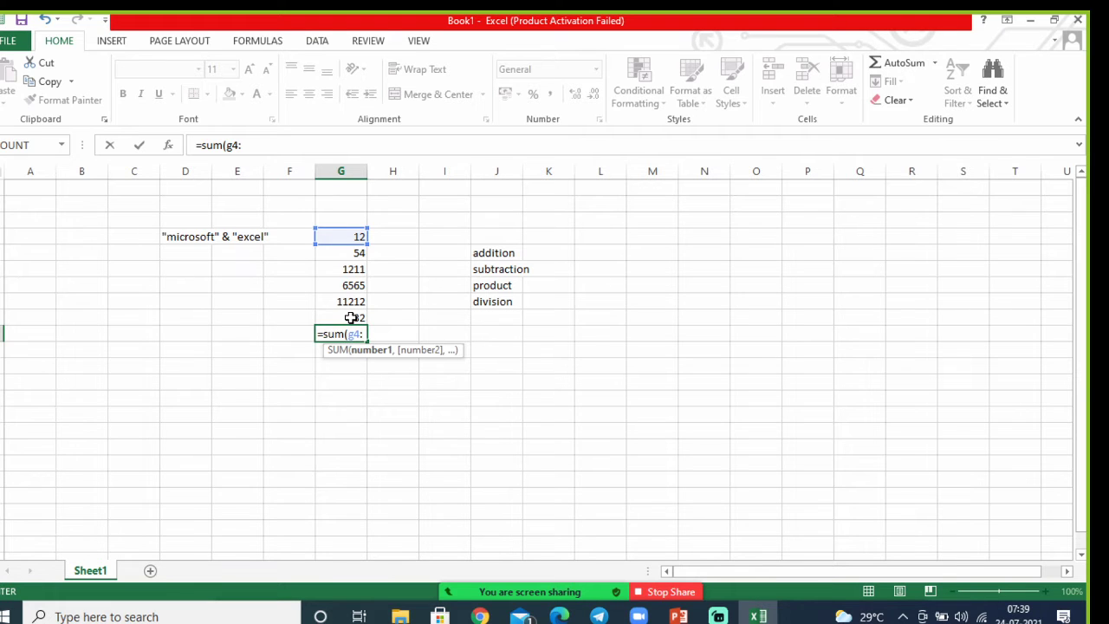
text(g9)
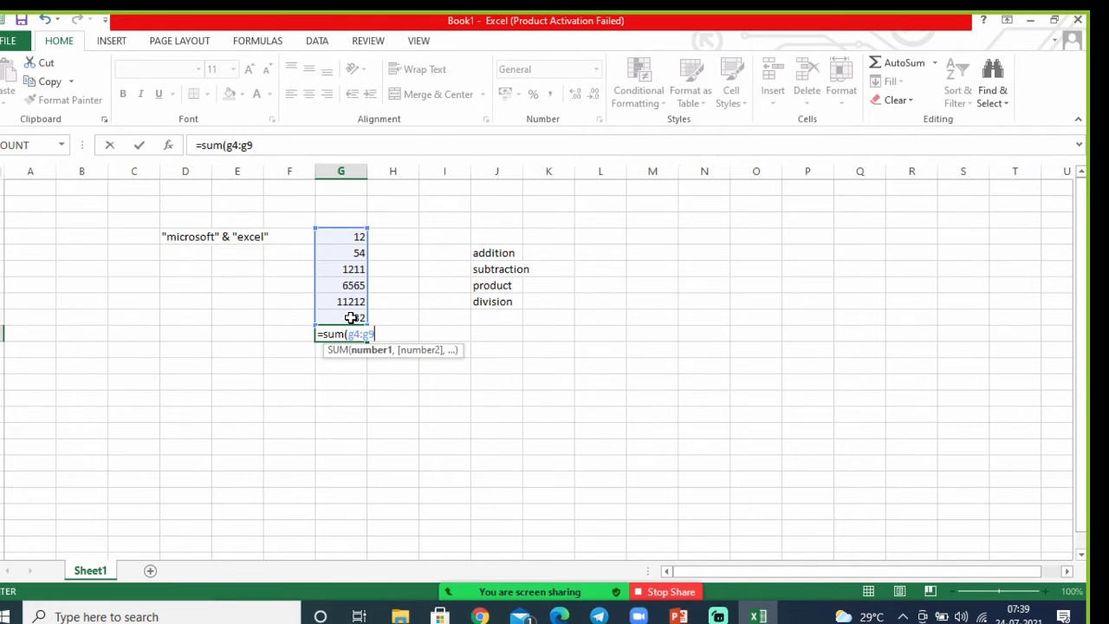
text())
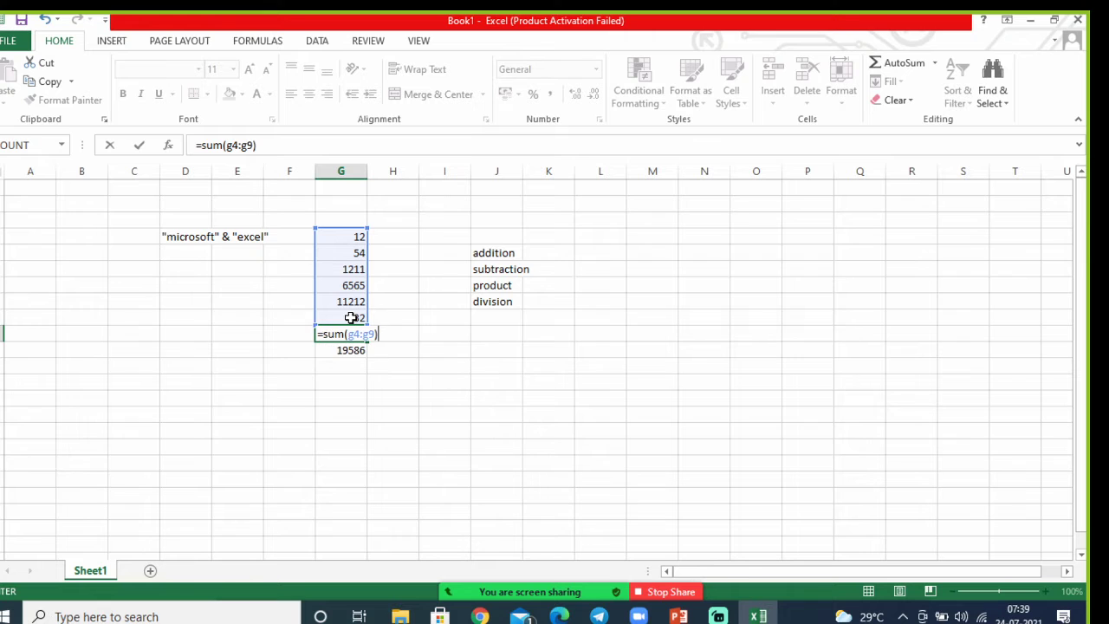
click(532, 380)
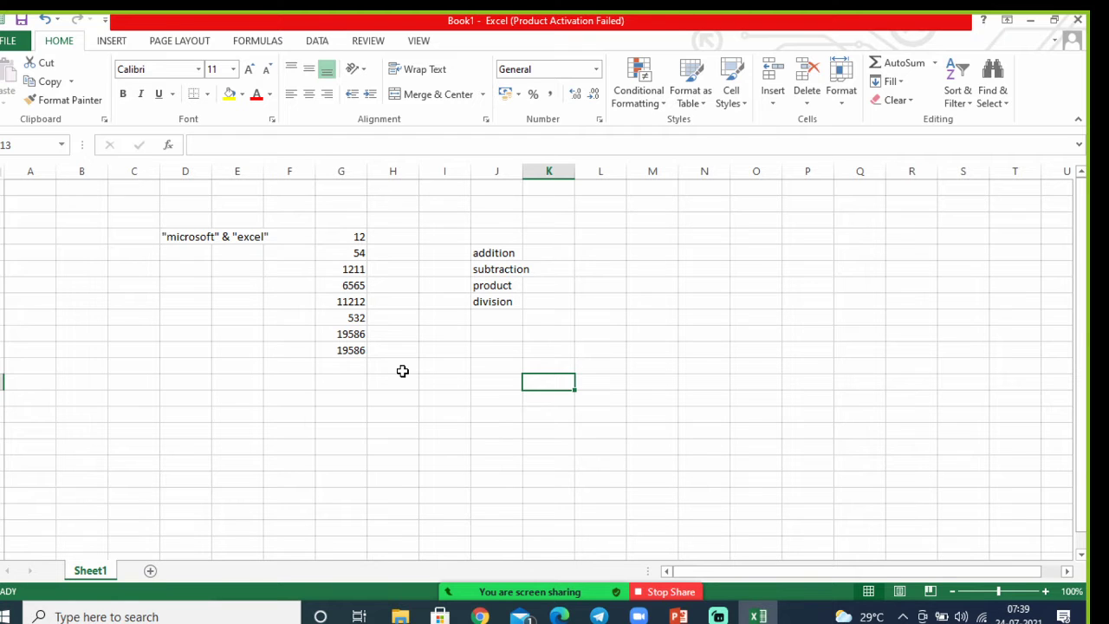
- Check the Zoom meeting's participant list and minimize its window
mouse_move(498, 593)
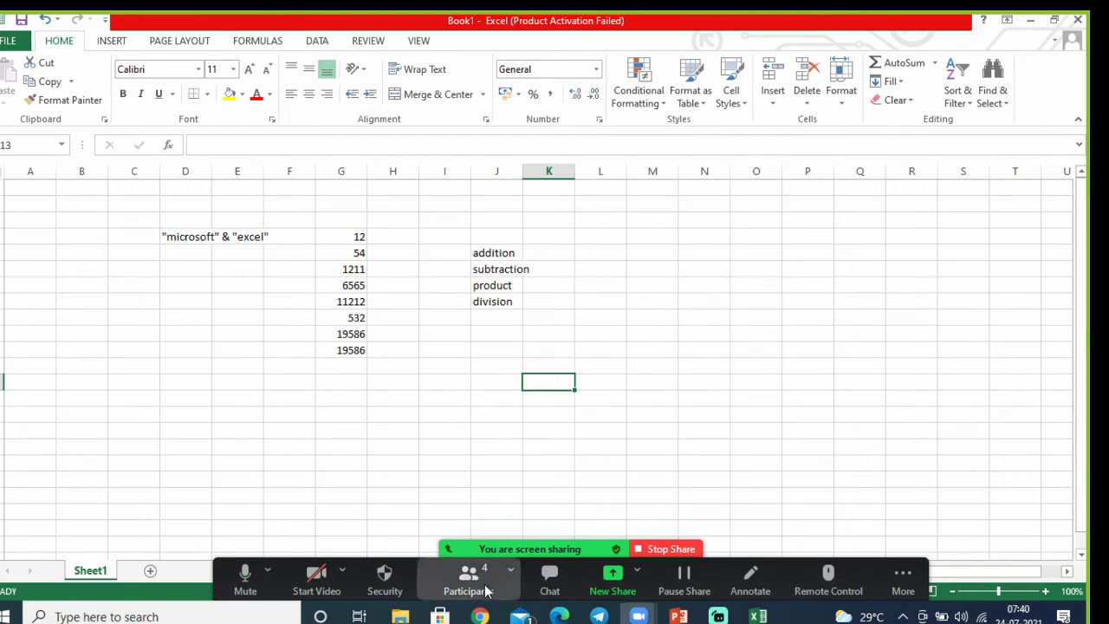
click(469, 579)
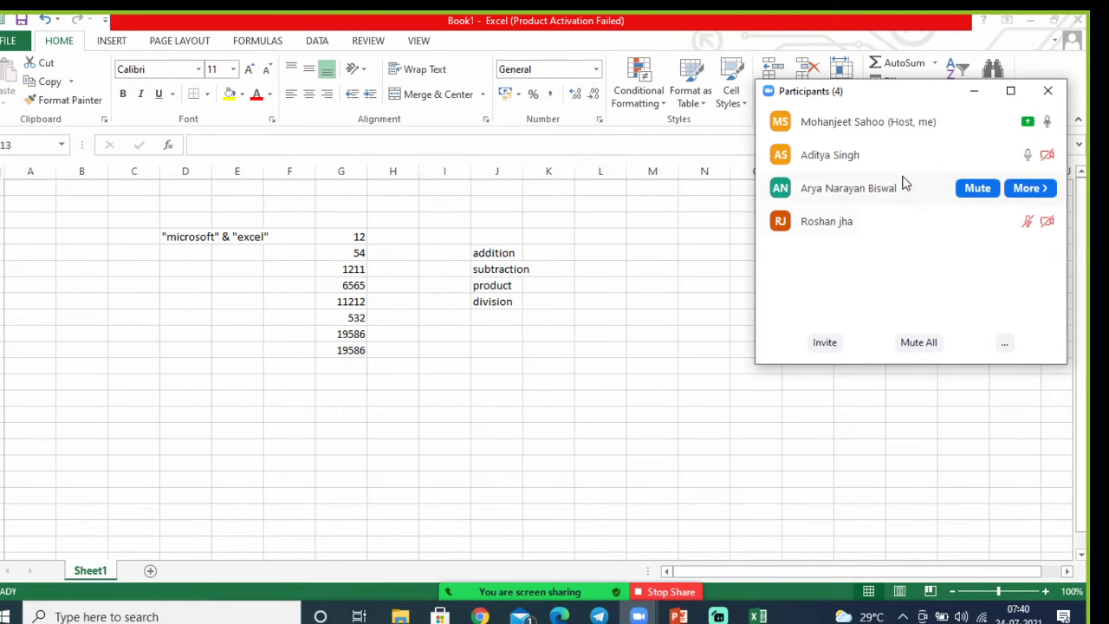
click(975, 94)
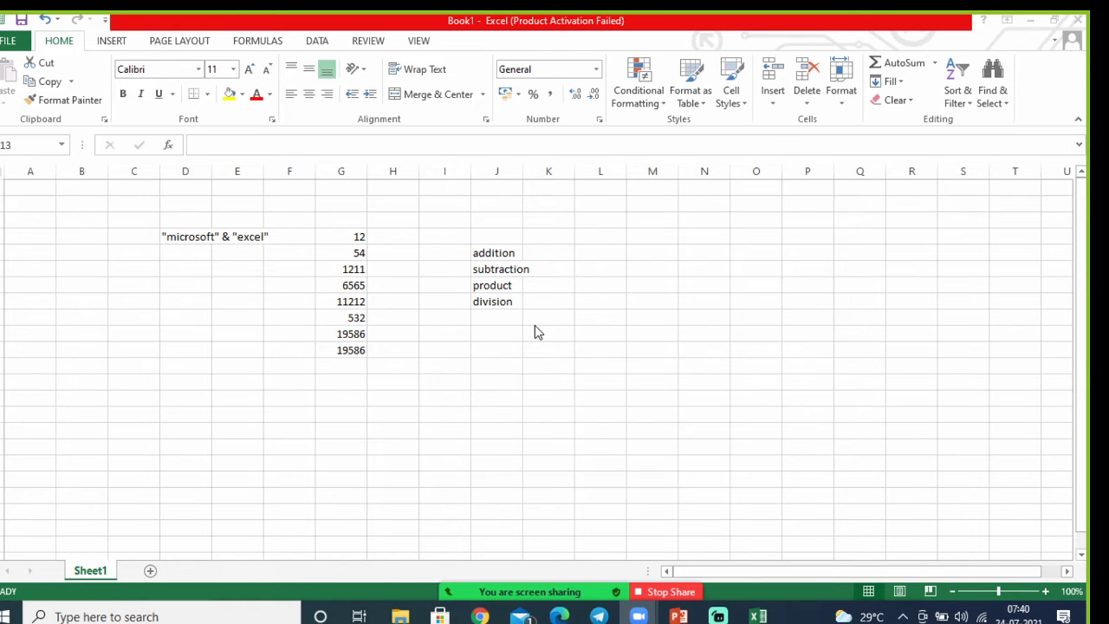
- Enter the number 788878 in cell I11 and 544 in cell J11
click(442, 349)
text(788878)
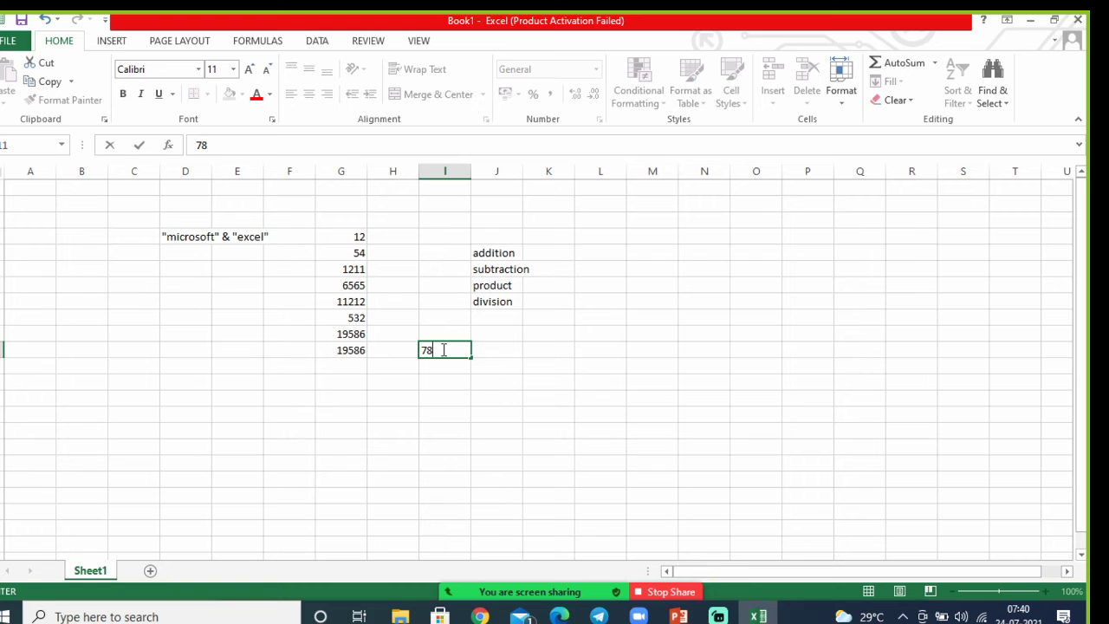
click(500, 348)
text(544)
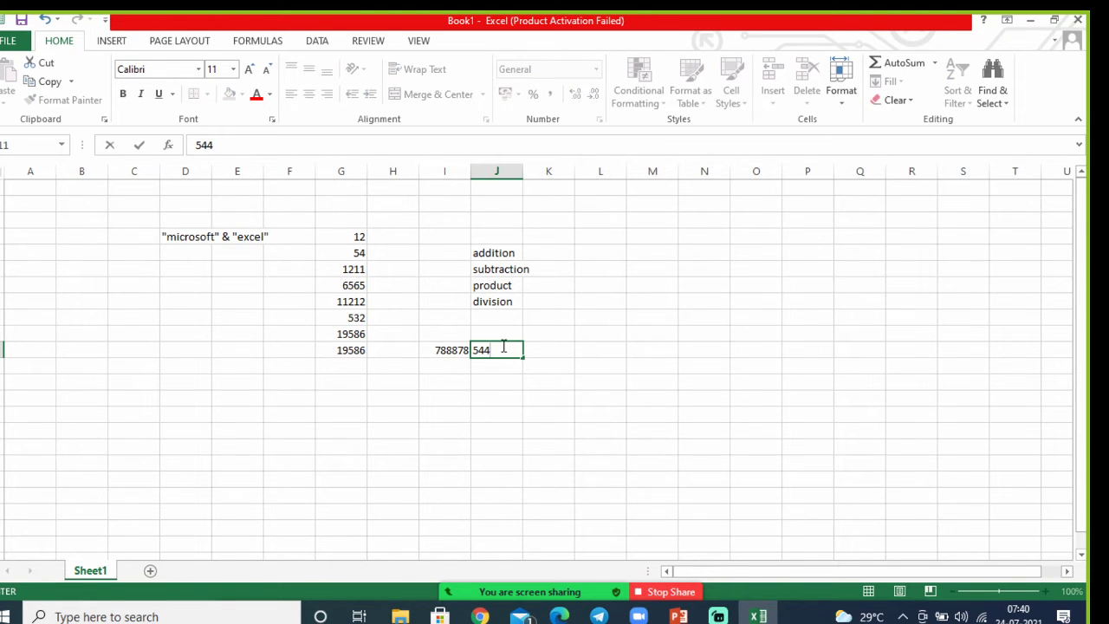
click(622, 377)
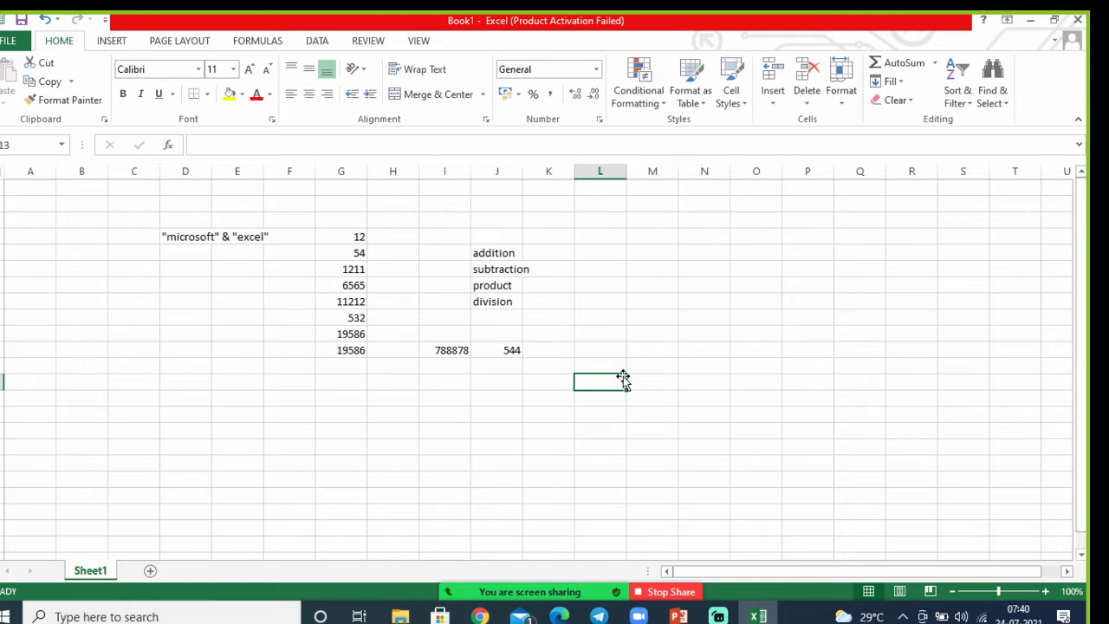
- Multiply the two numbers in cell L11 with the formula =(I11*J11) and autofit the width of column L
click(593, 353)
click(593, 353)
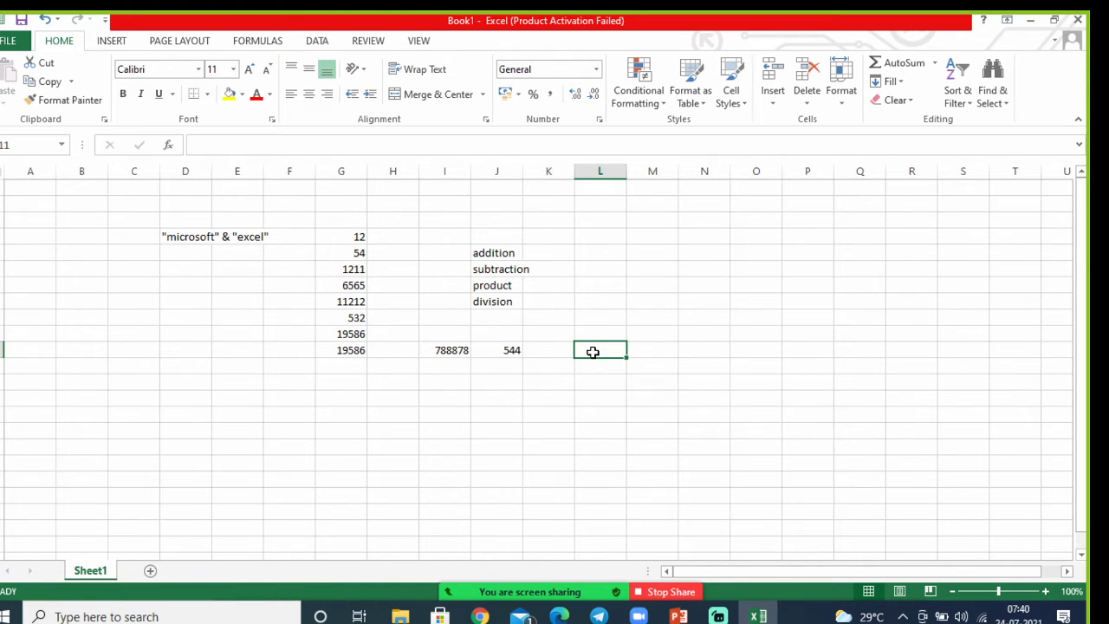
text(=)
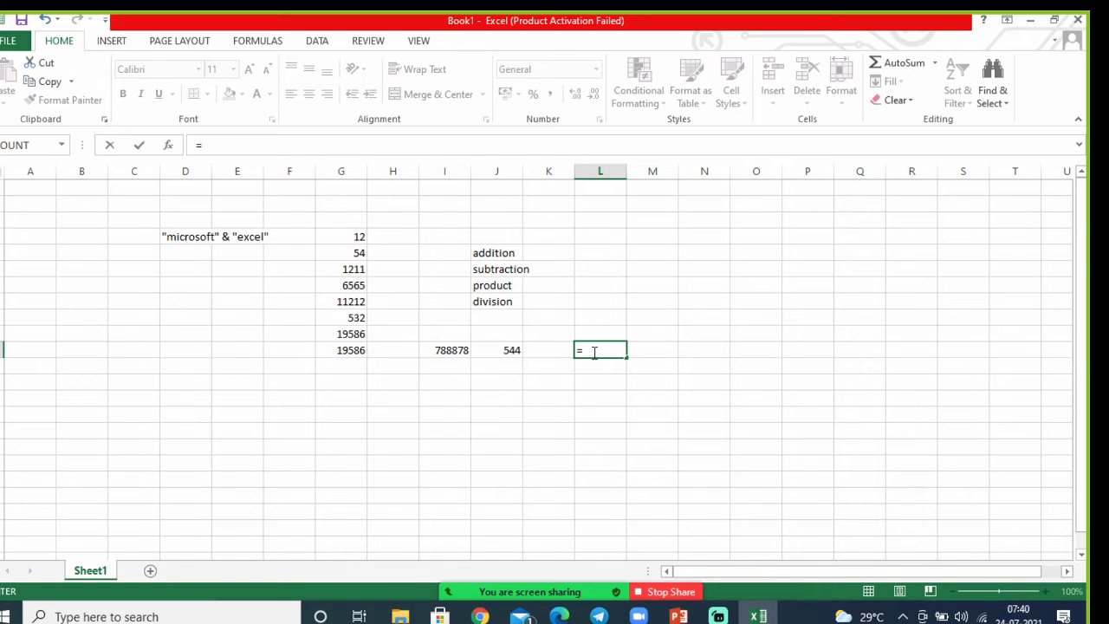
text(()
click(457, 349)
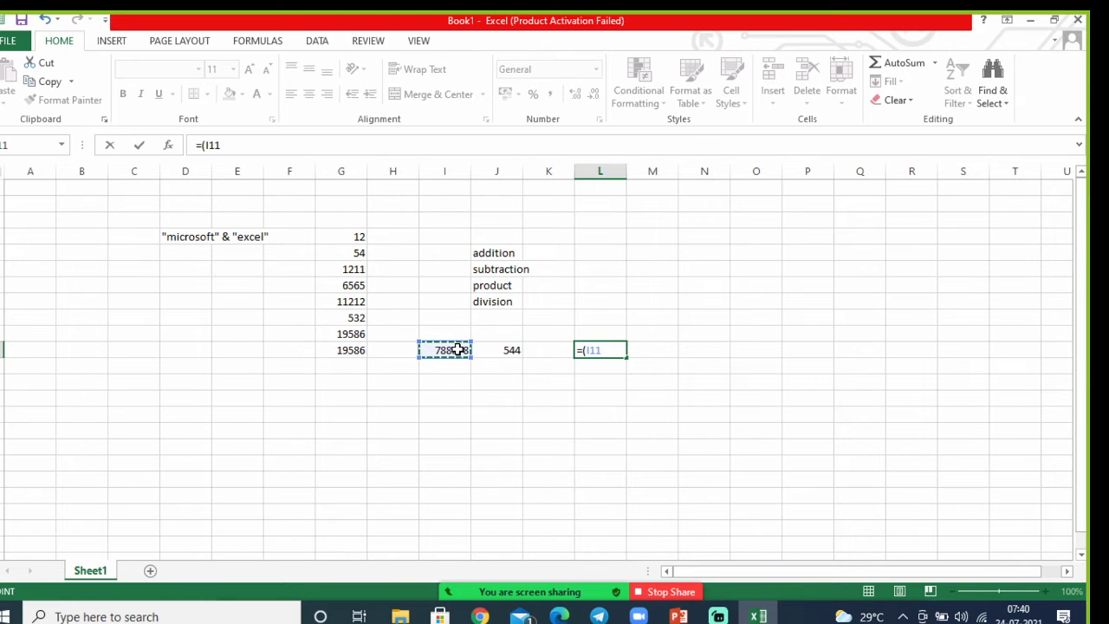
text(*)
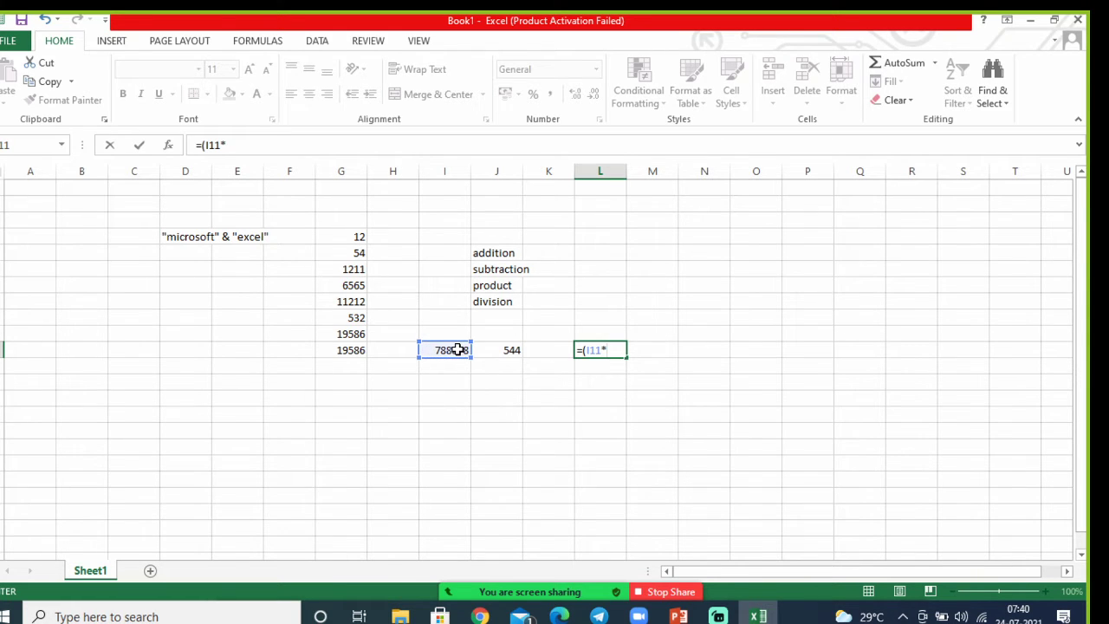
click(508, 350)
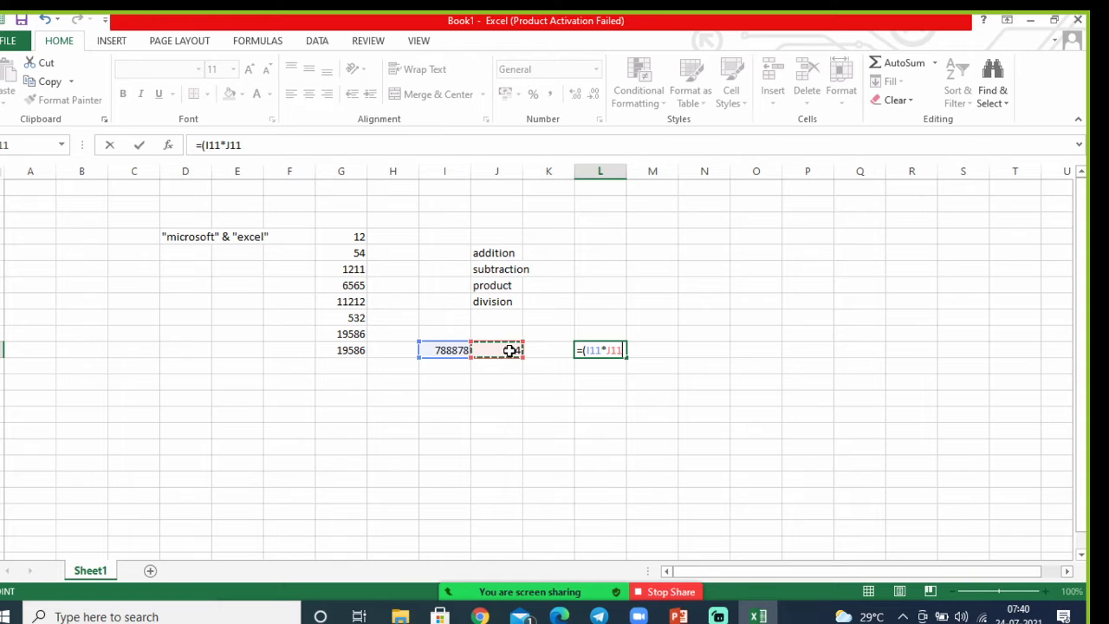
text())
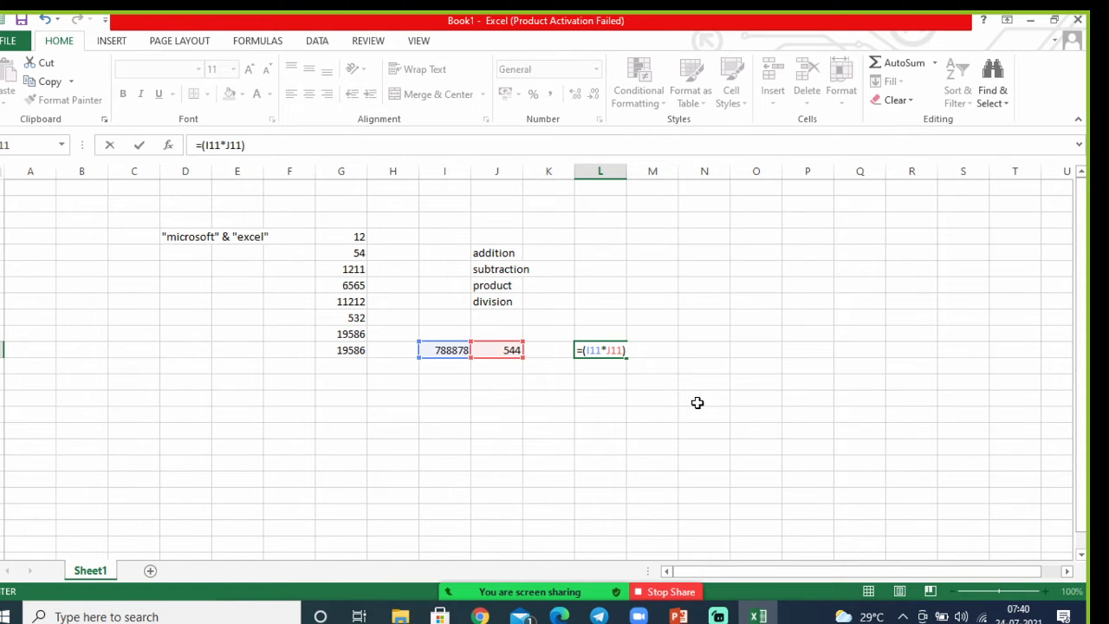
click(698, 402)
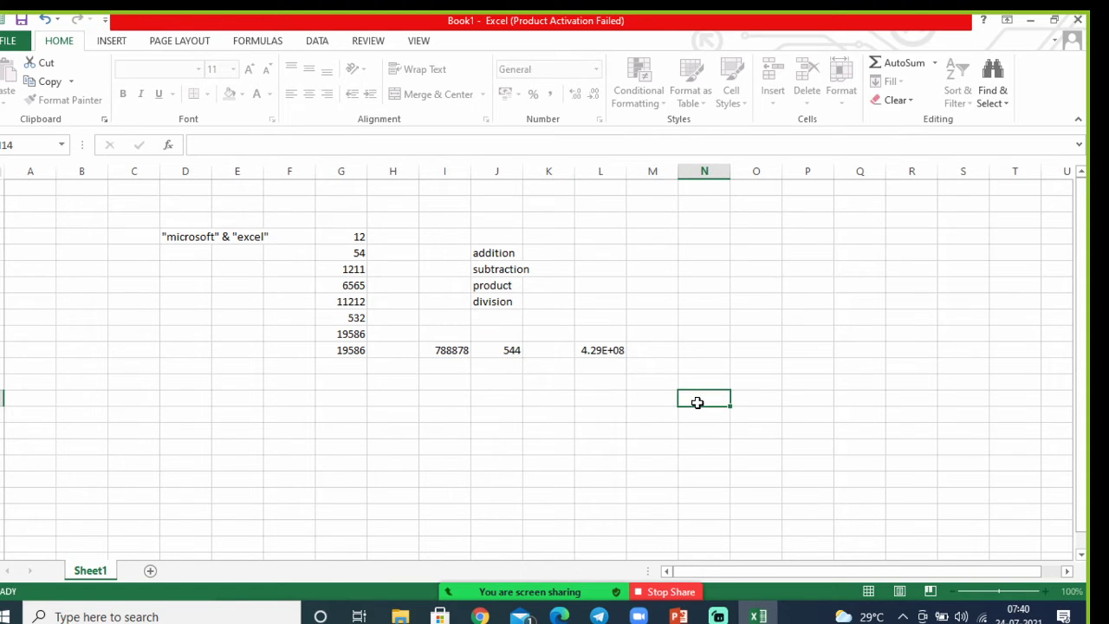
double_click(626, 176)
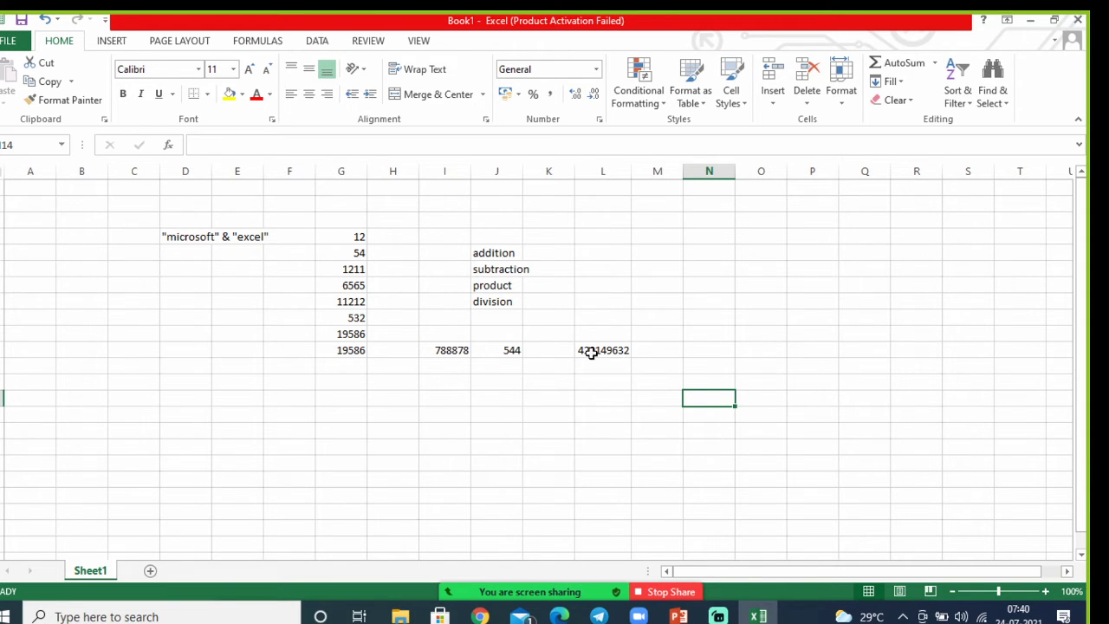
- Multiply the same two numbers in cell M11 with =PRODUCT(I11:J11) and widen column M to fit the full result
click(651, 349)
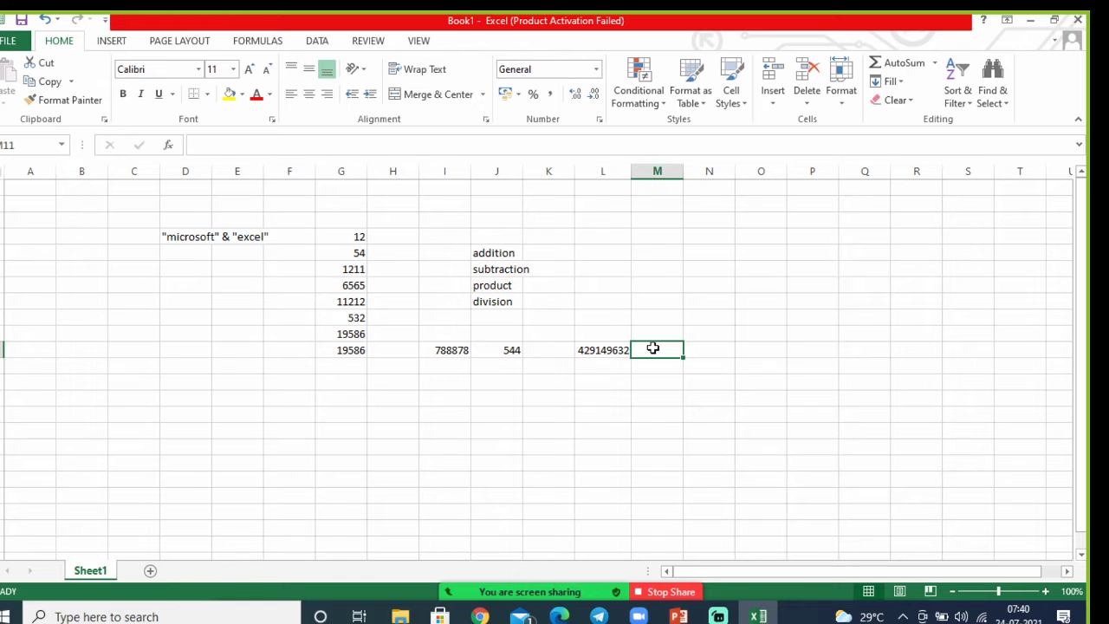
text(=pro)
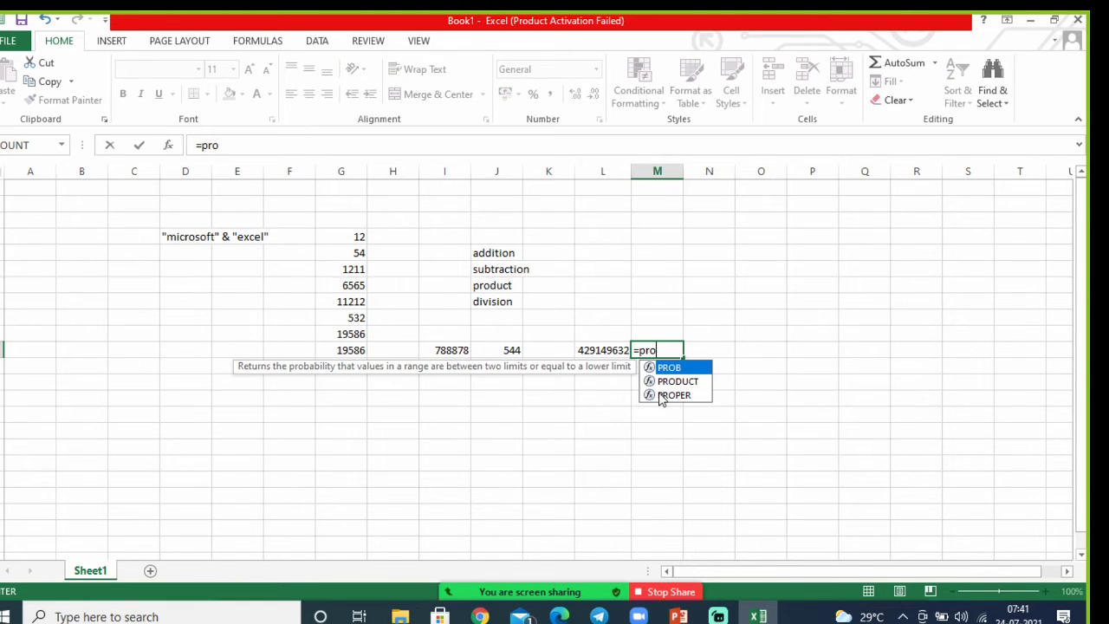
click(681, 383)
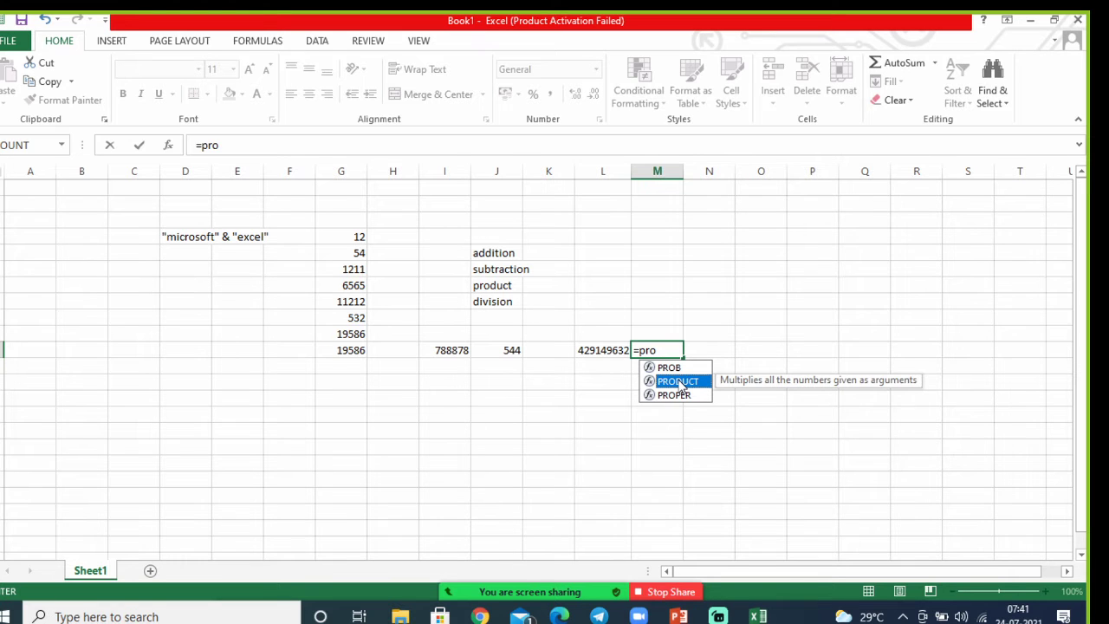
double_click(679, 382)
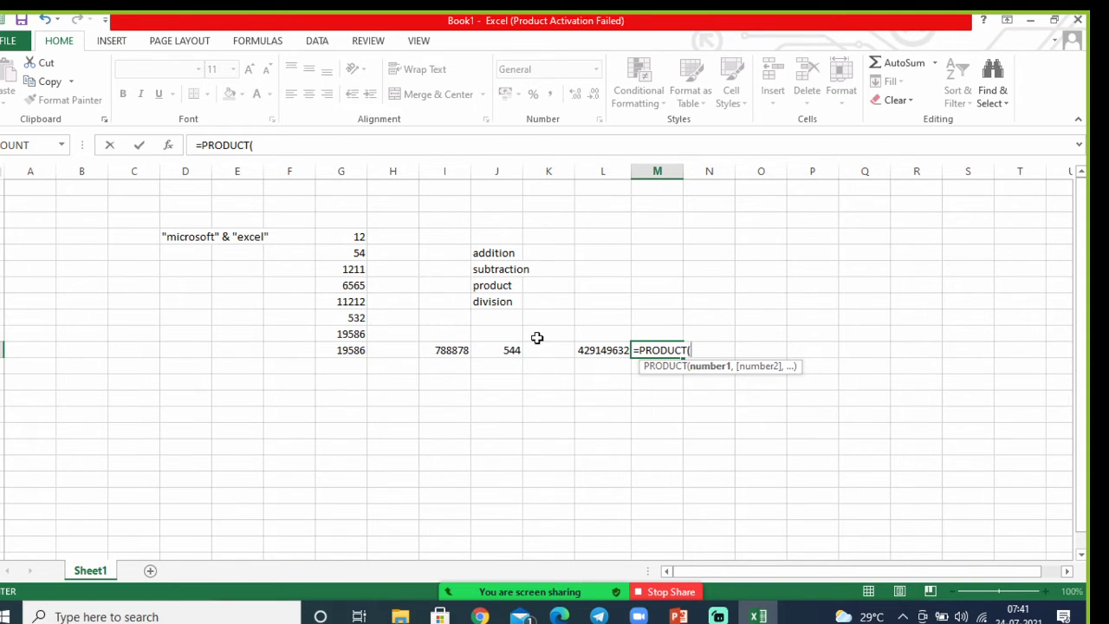
click(448, 353)
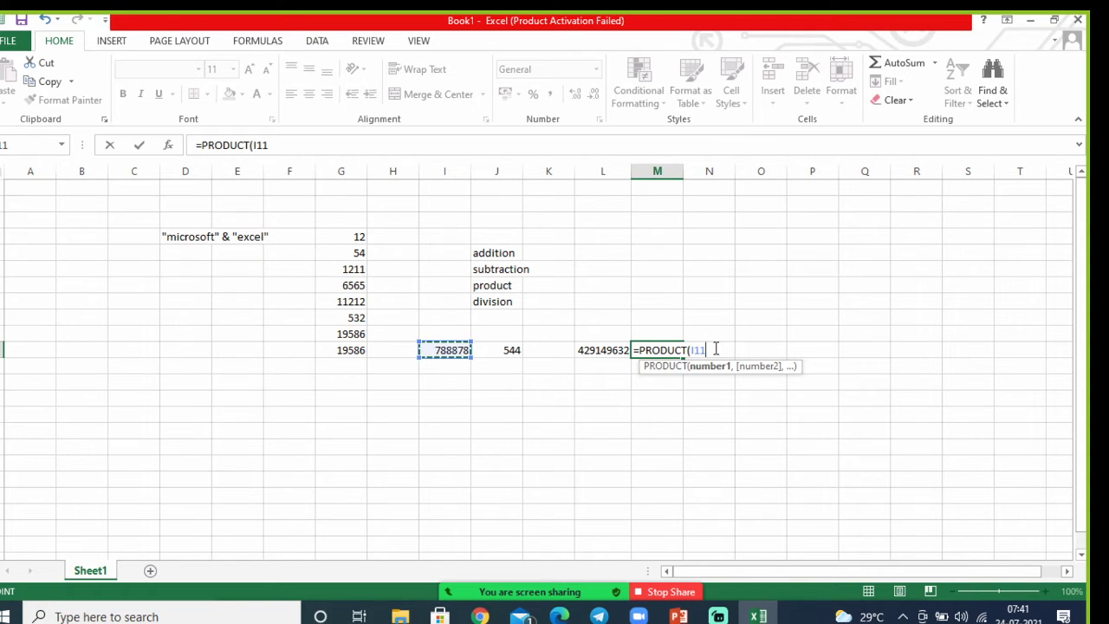
key(F8)
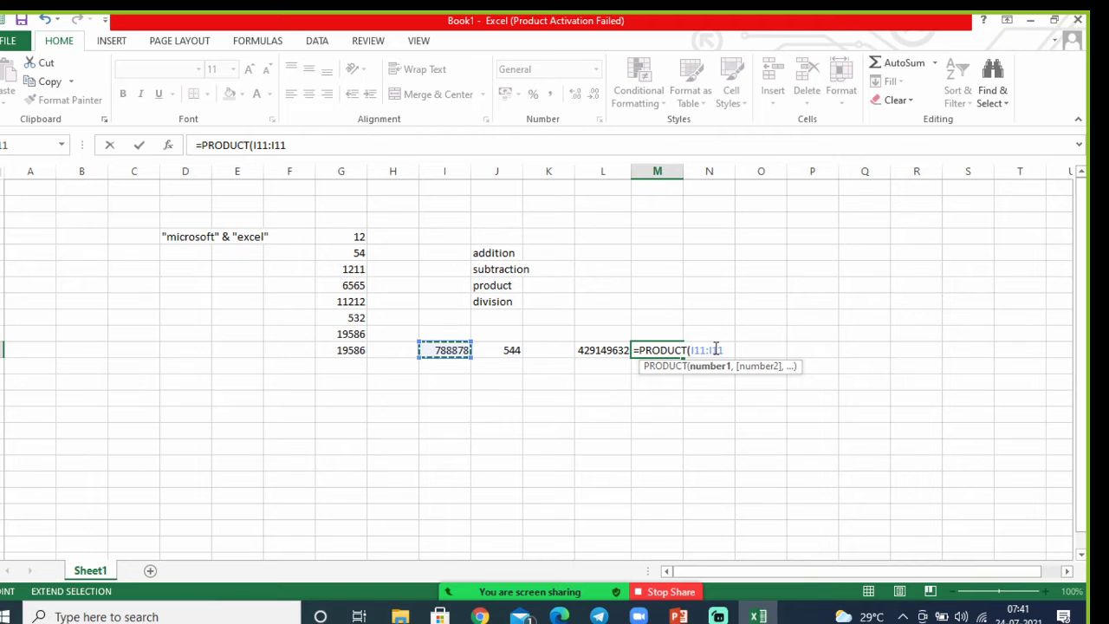
click(510, 349)
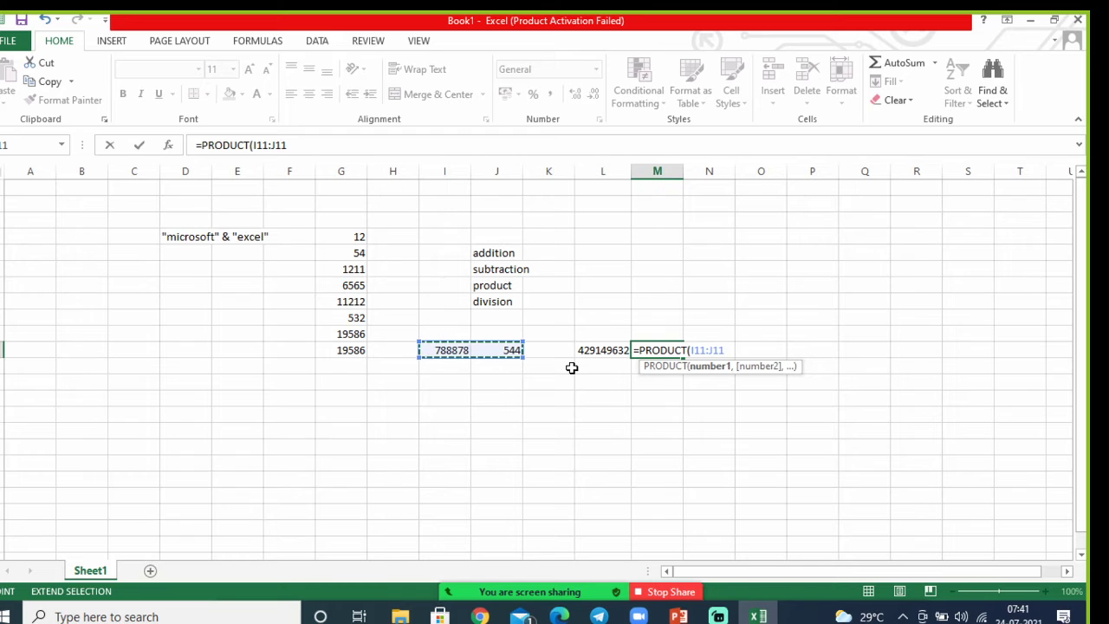
text())
click(650, 421)
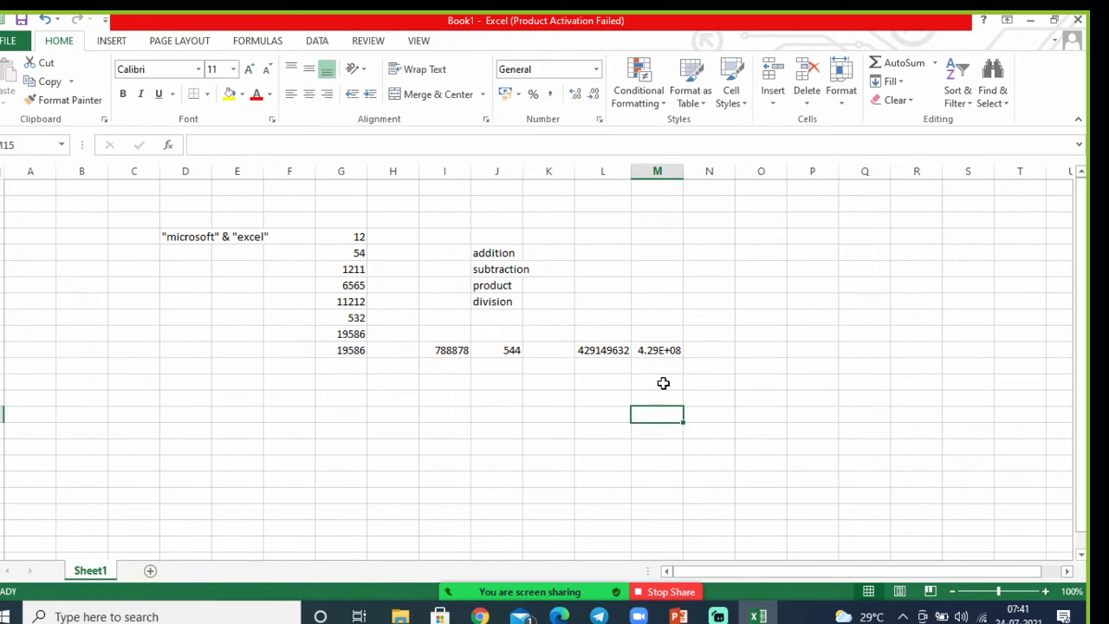
drag(684, 176, 689, 177)
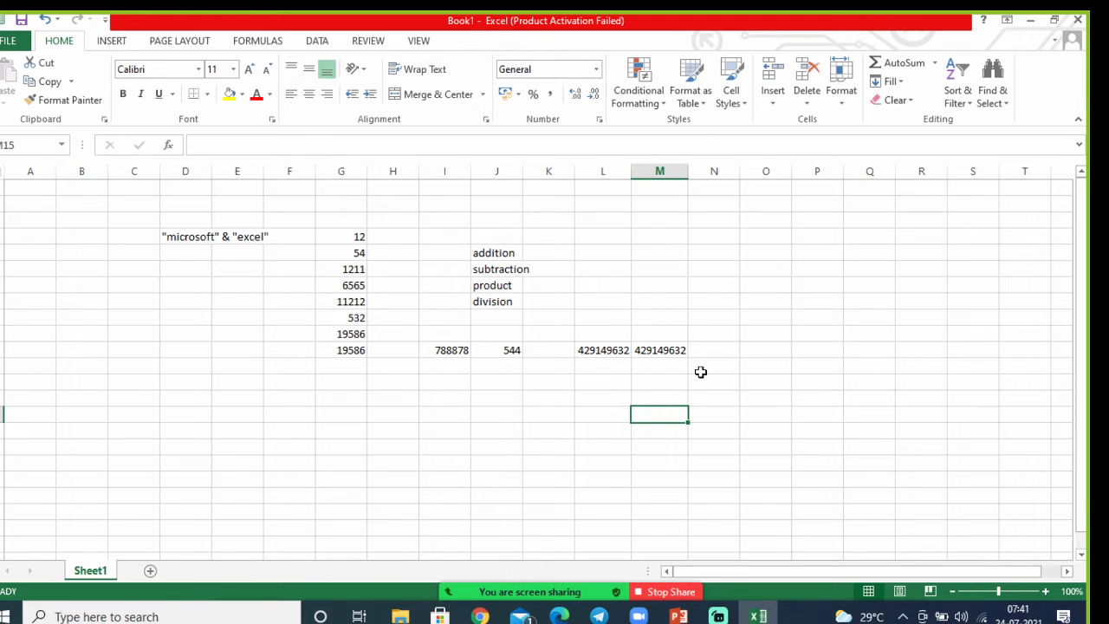
- Check the Zoom meeting's participant list and minimize its window
mouse_move(477, 593)
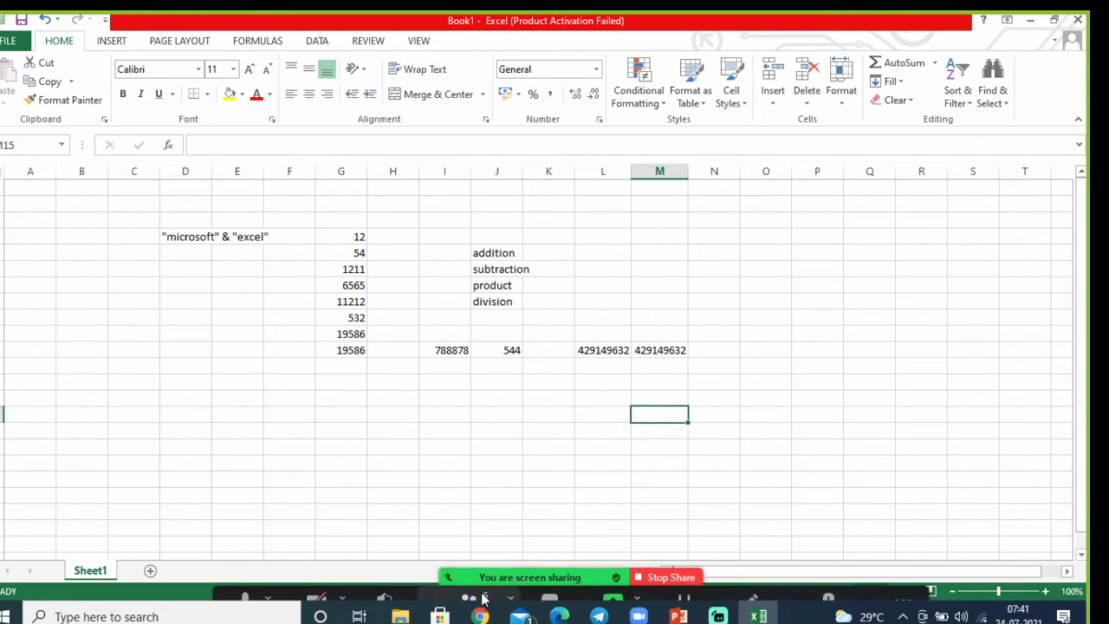
click(475, 589)
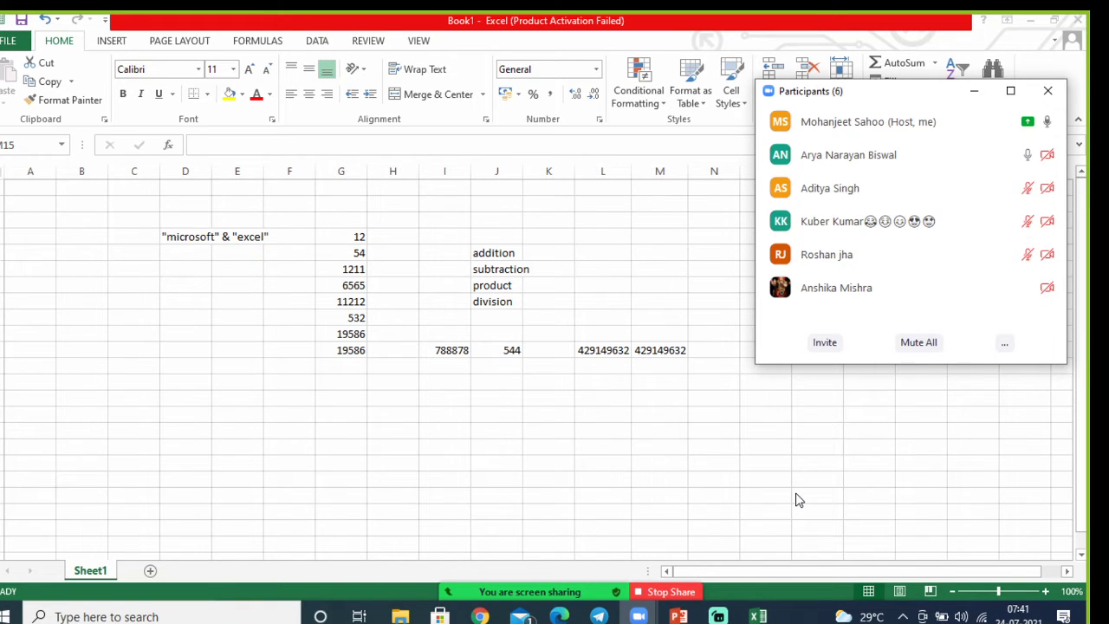
click(798, 500)
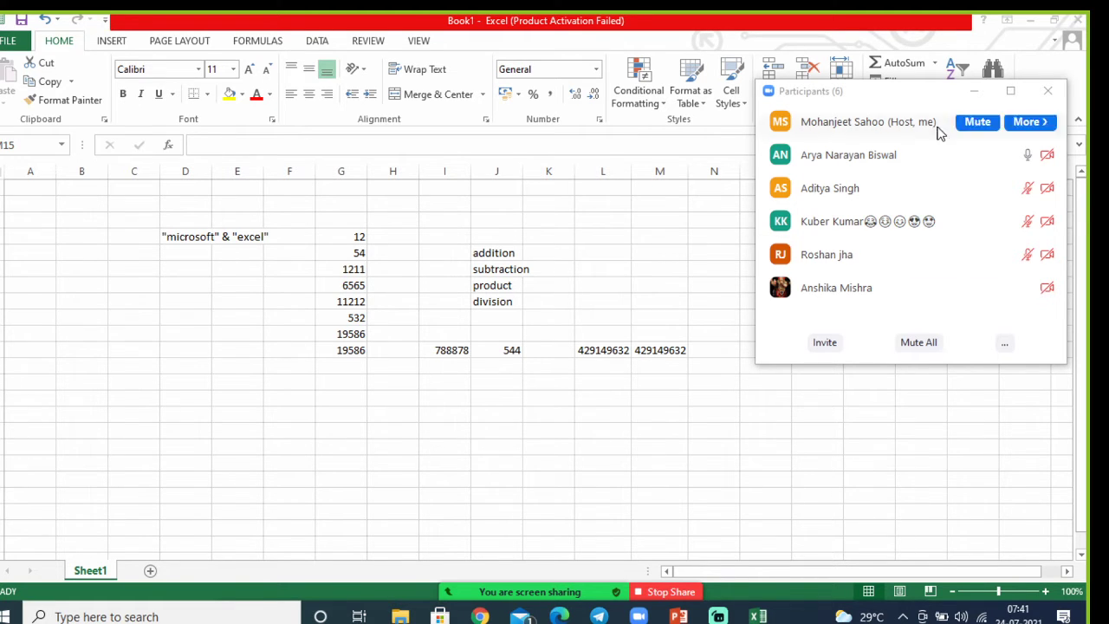
click(966, 101)
click(973, 91)
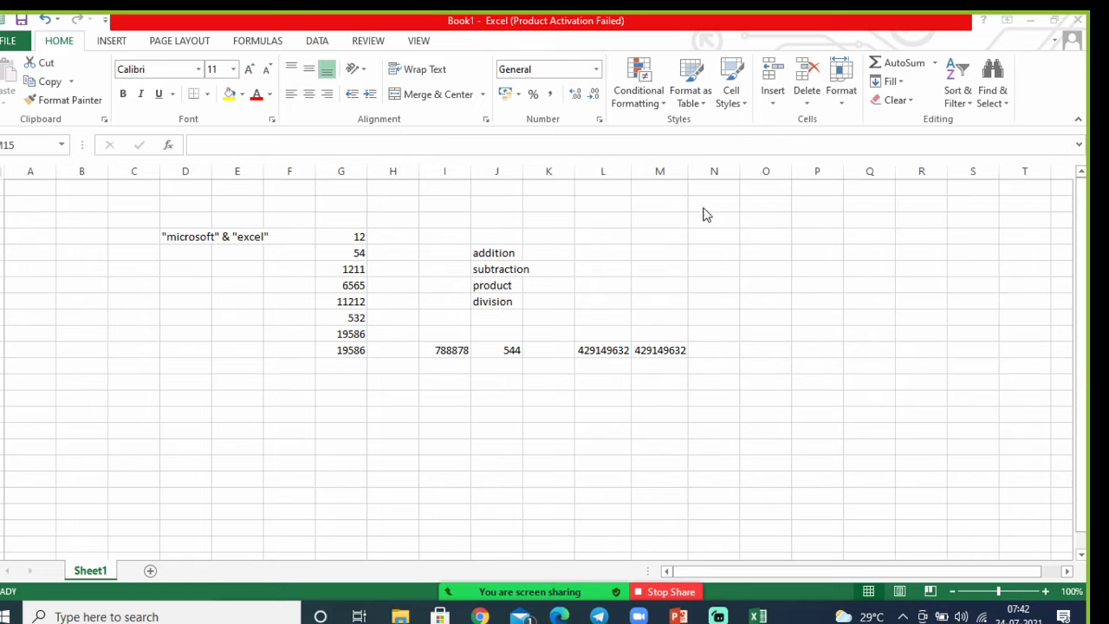
- Enter the number 4596 in cell M4 and 12 in cell N4
click(655, 235)
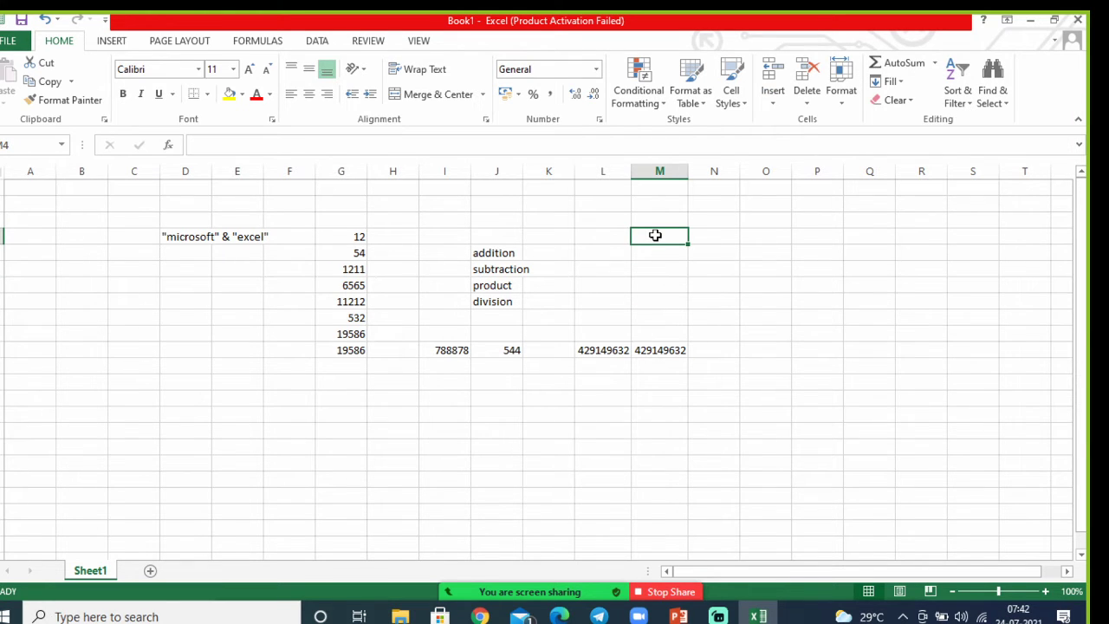
text(458)
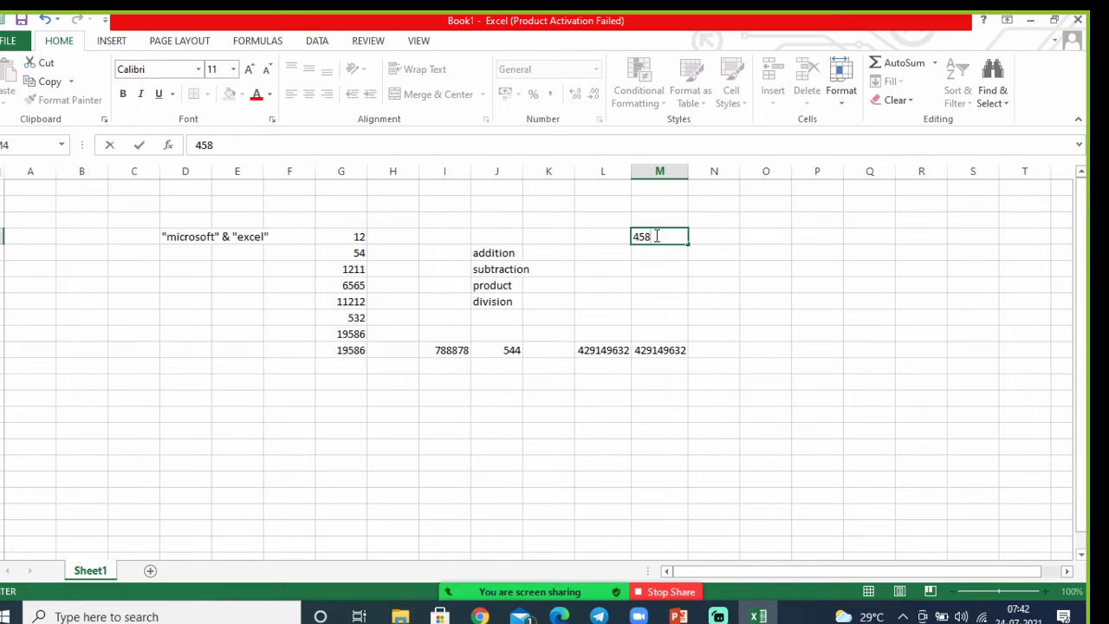
text(6)
click(719, 242)
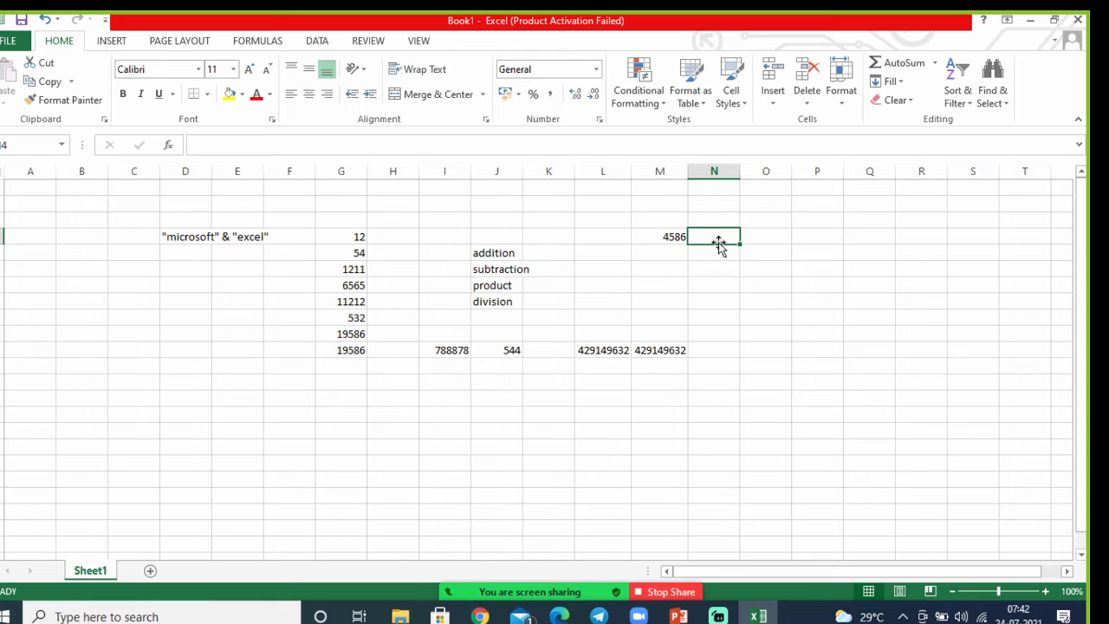
double_click(683, 236)
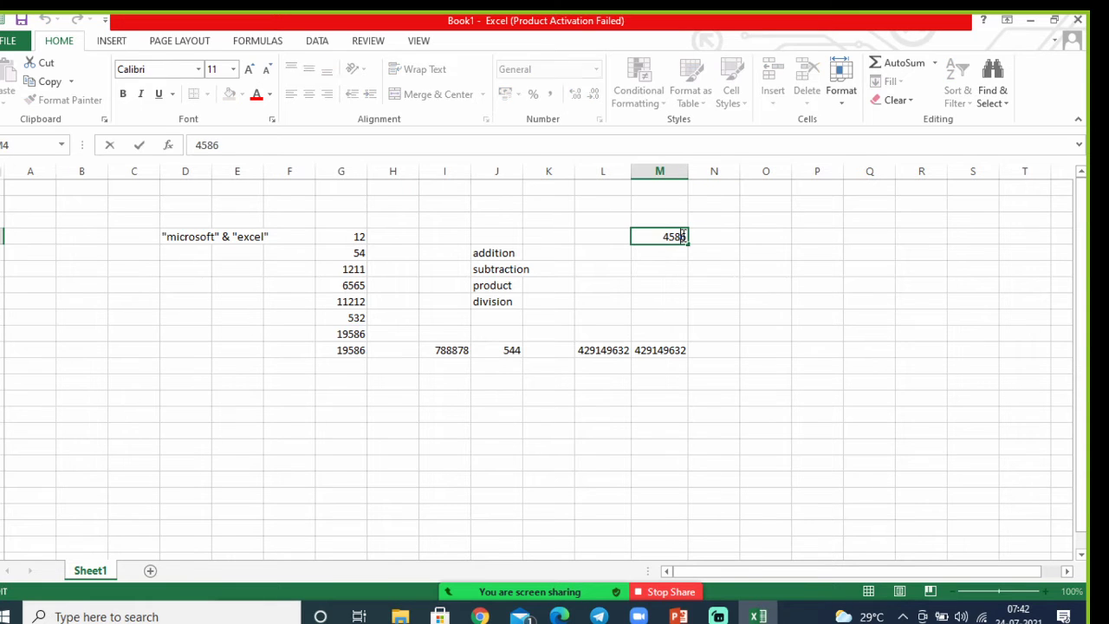
key(BackSpace)
text(9)
click(723, 241)
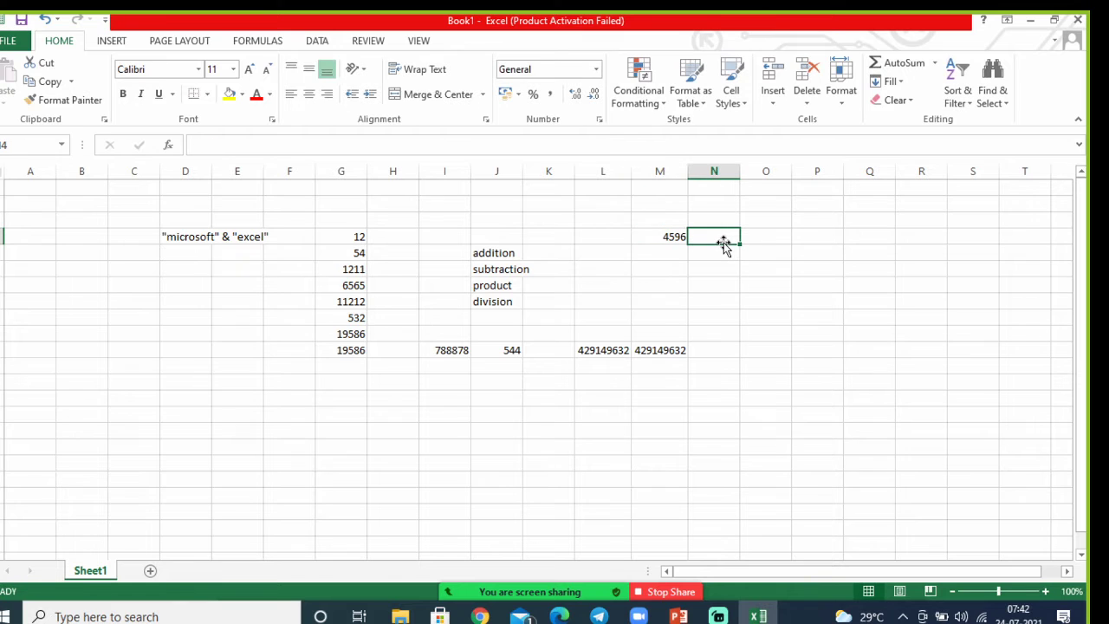
text(12)
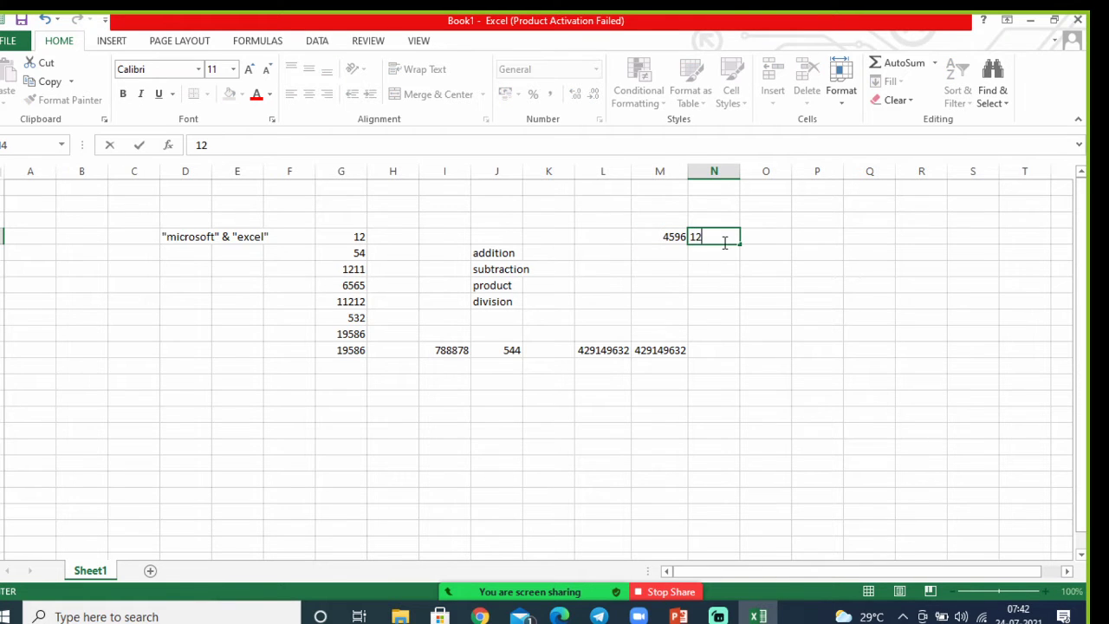
- Divide the first number by the second in cell P4 with the formula =(m4/N4)
click(805, 240)
text(+)
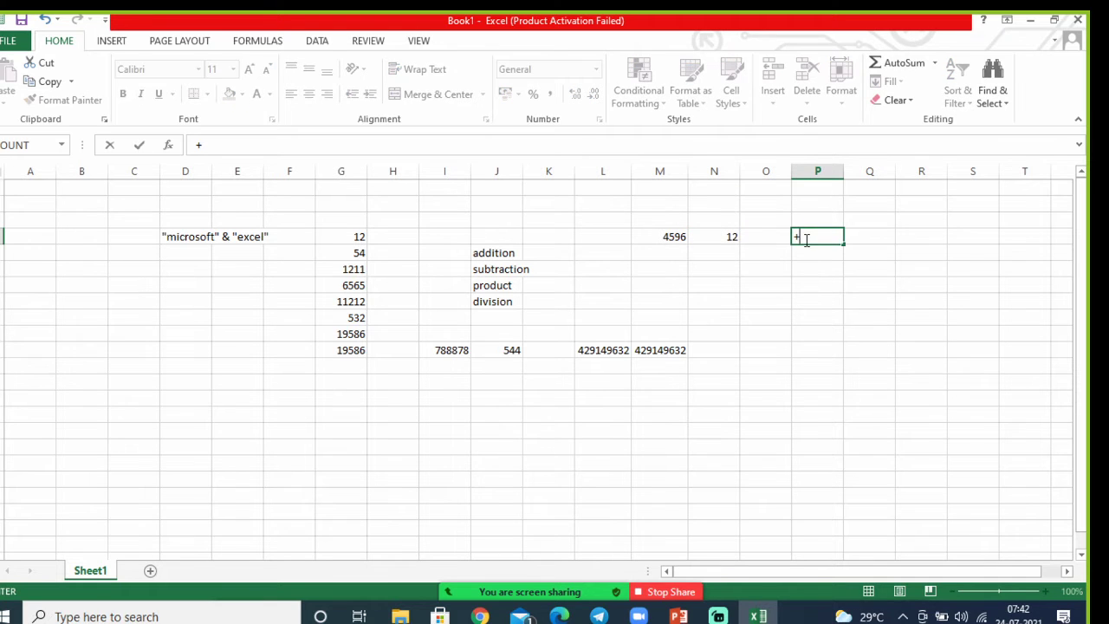
key(BackSpace)
text(=()
text(m4)
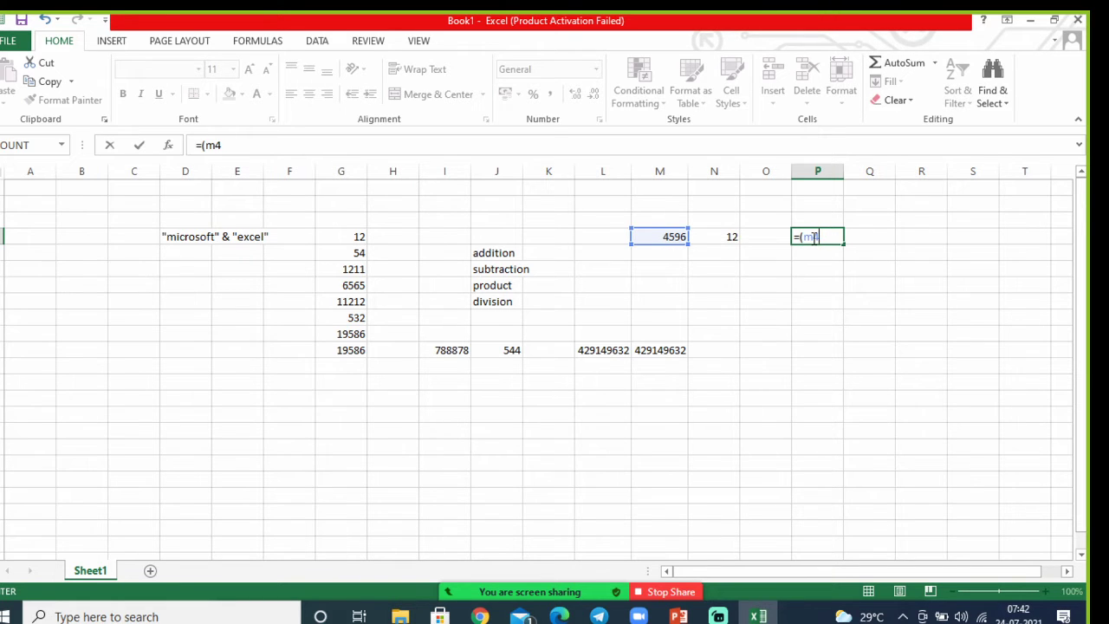
text(/)
click(721, 236)
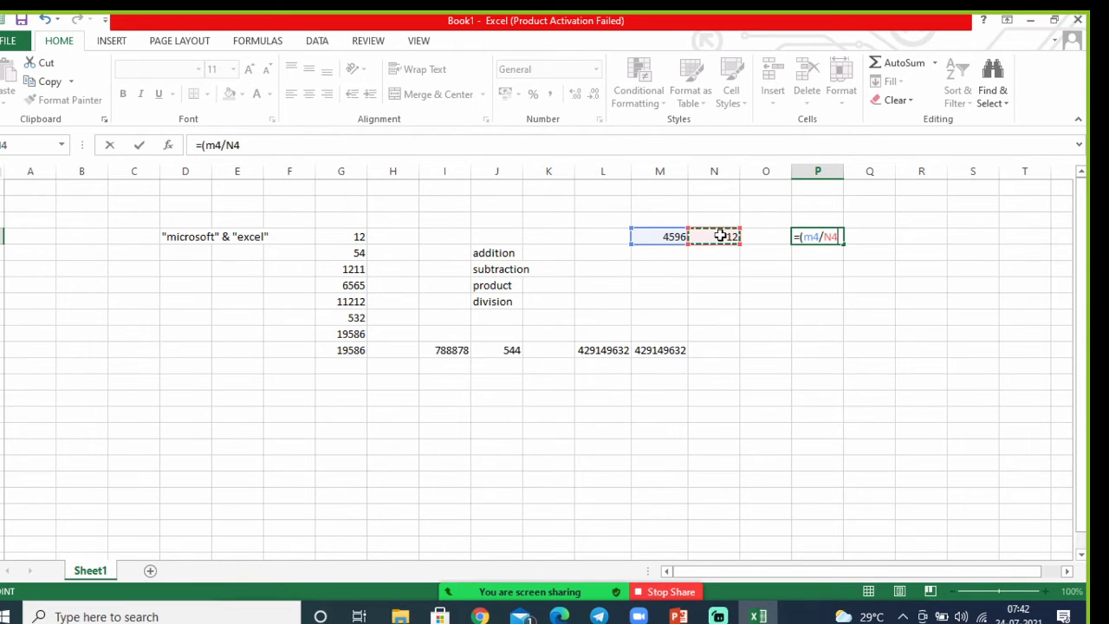
text())
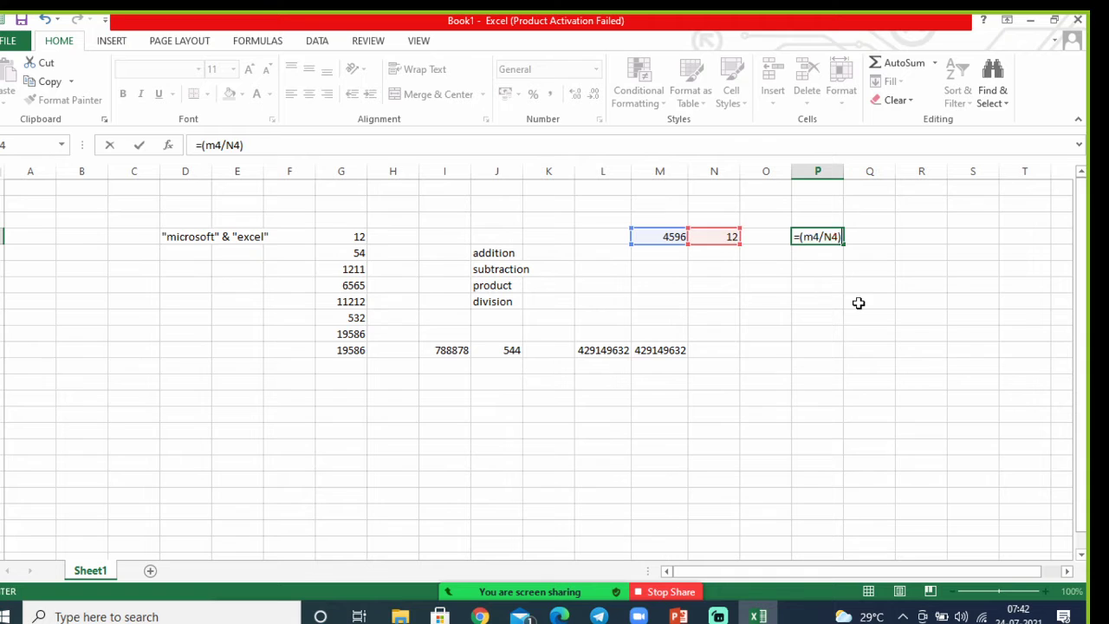
click(858, 302)
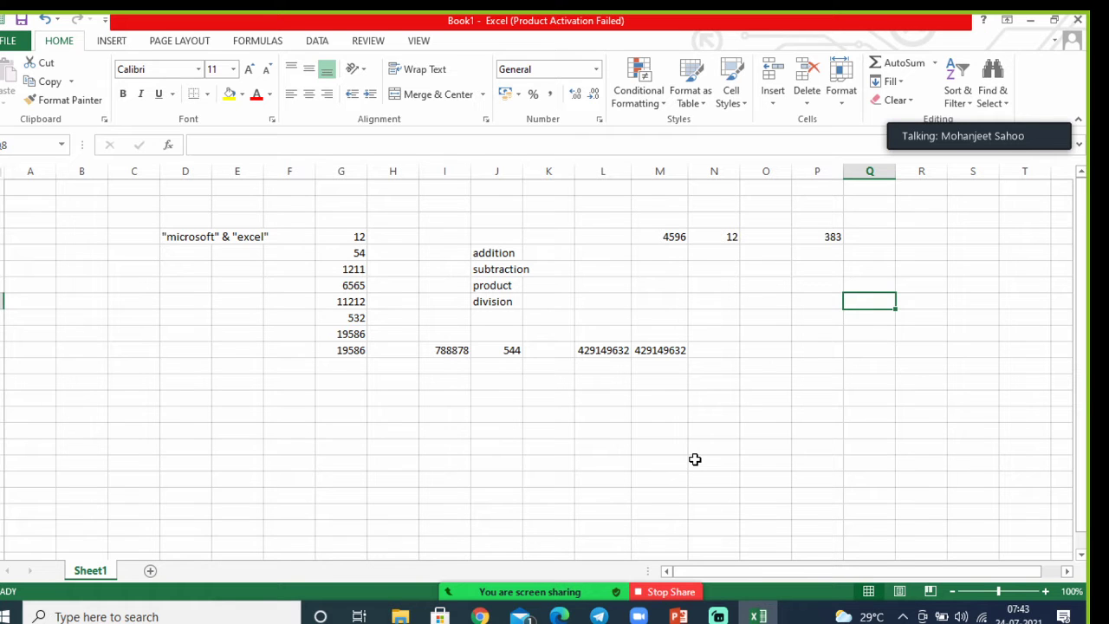
- Bring up the Zoom meeting's participant list, move it clear of the division example to check it, and minimize it
mouse_move(537, 586)
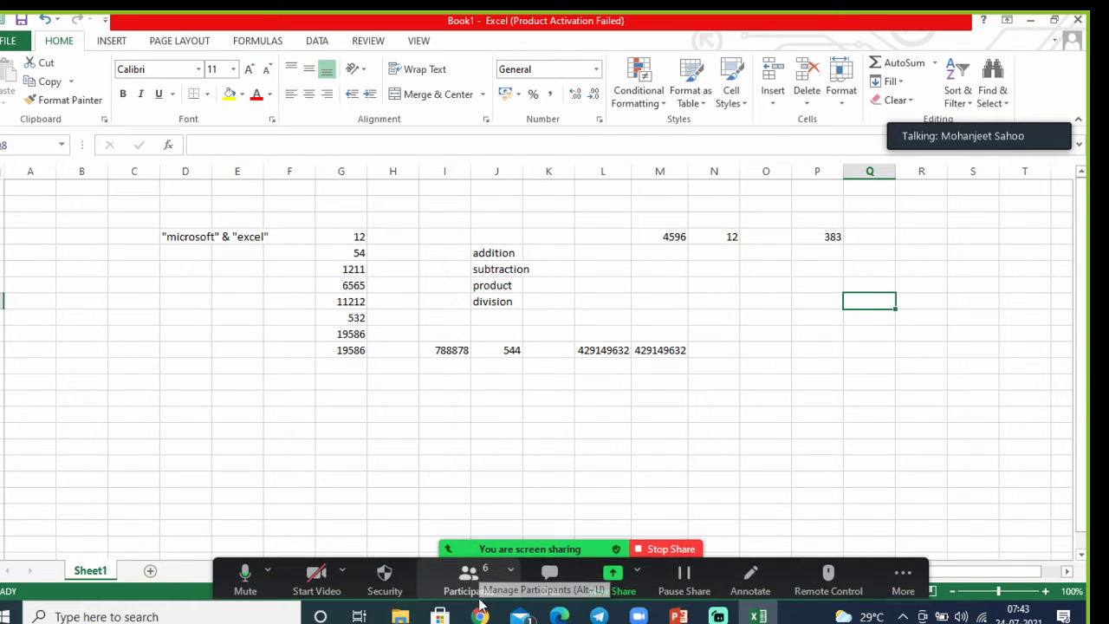
click(479, 598)
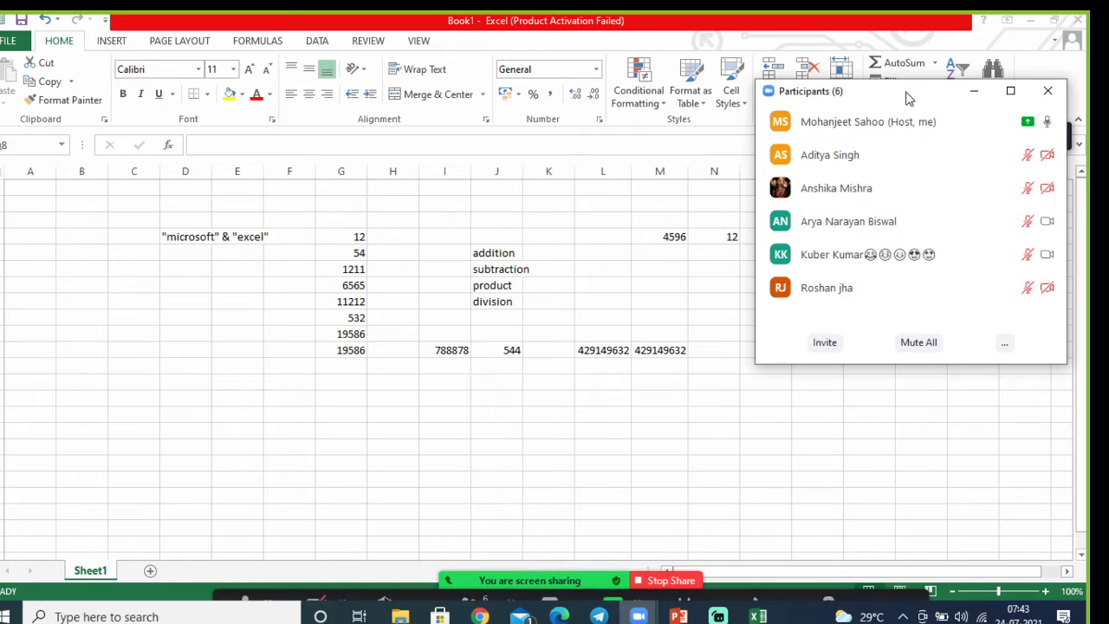
drag(905, 95, 884, 290)
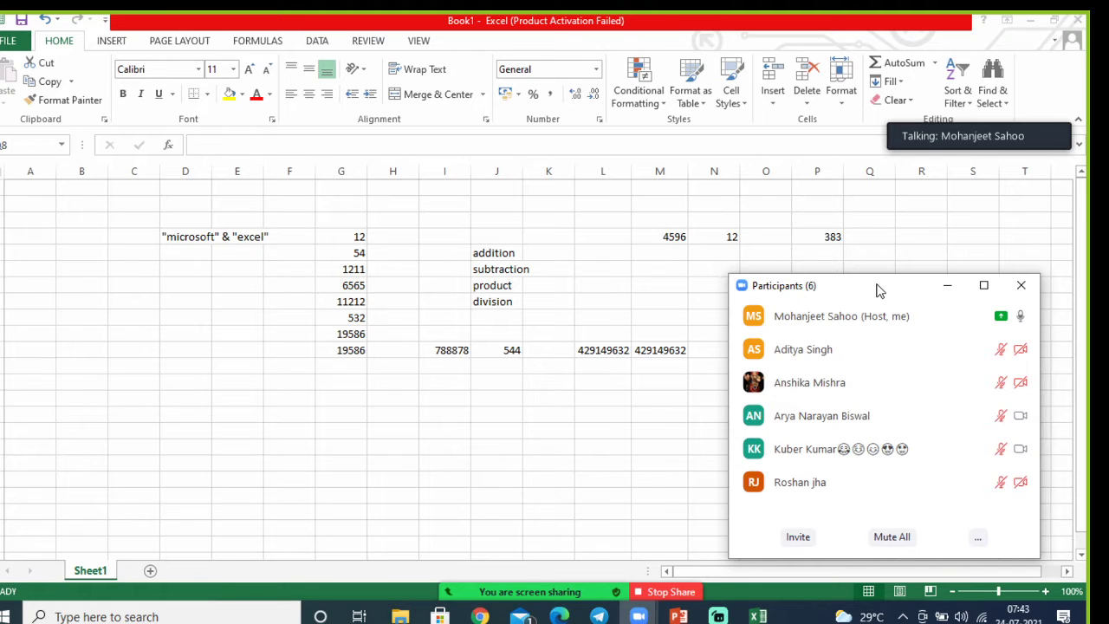
click(946, 286)
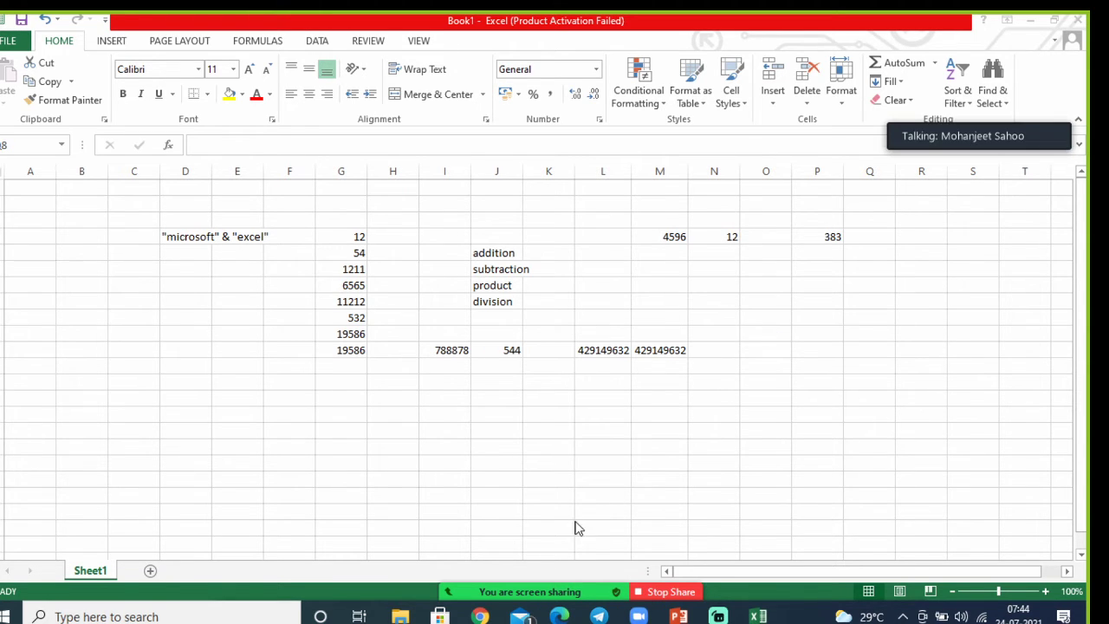
mouse_move(525, 594)
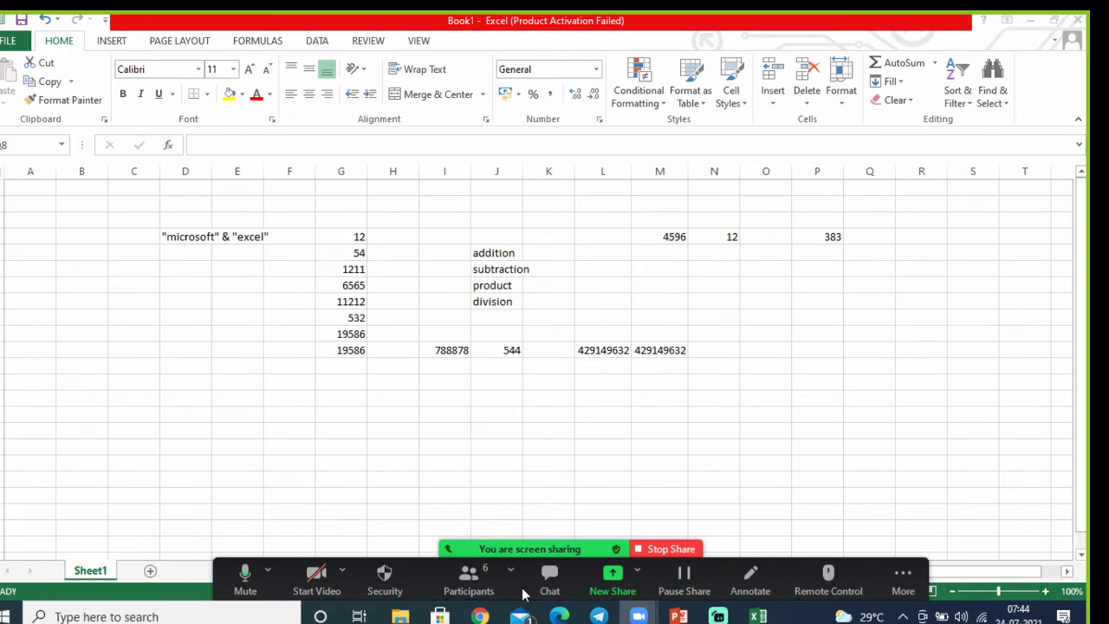
- Lay out a comparison example in row 12 with 8 in O12, the > operator in P12 and 4 in Q12
click(767, 367)
text(8)
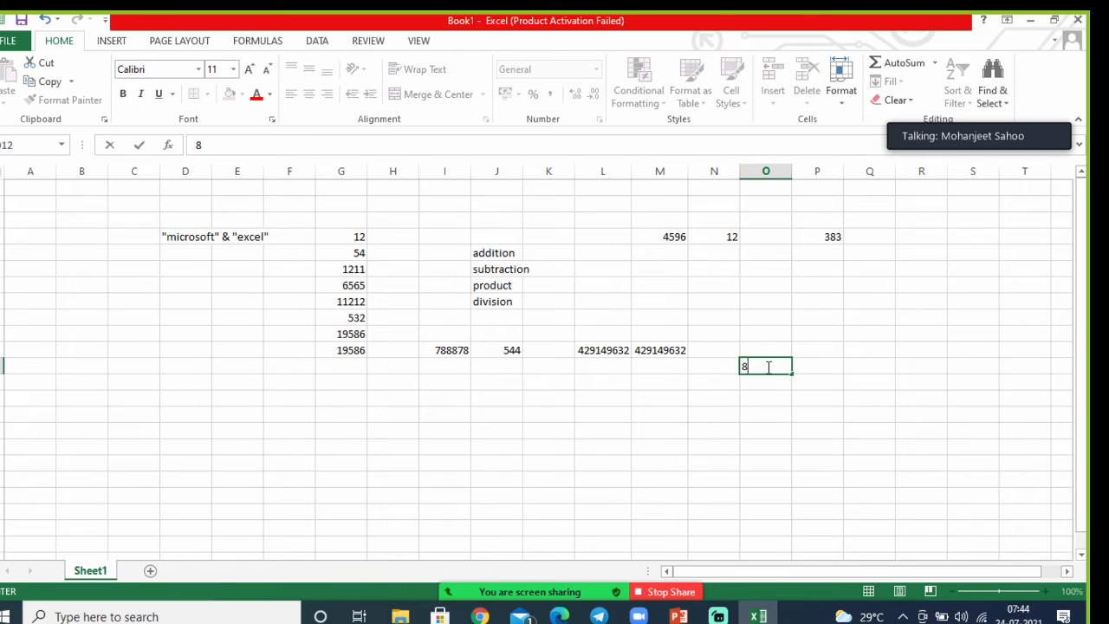
click(858, 364)
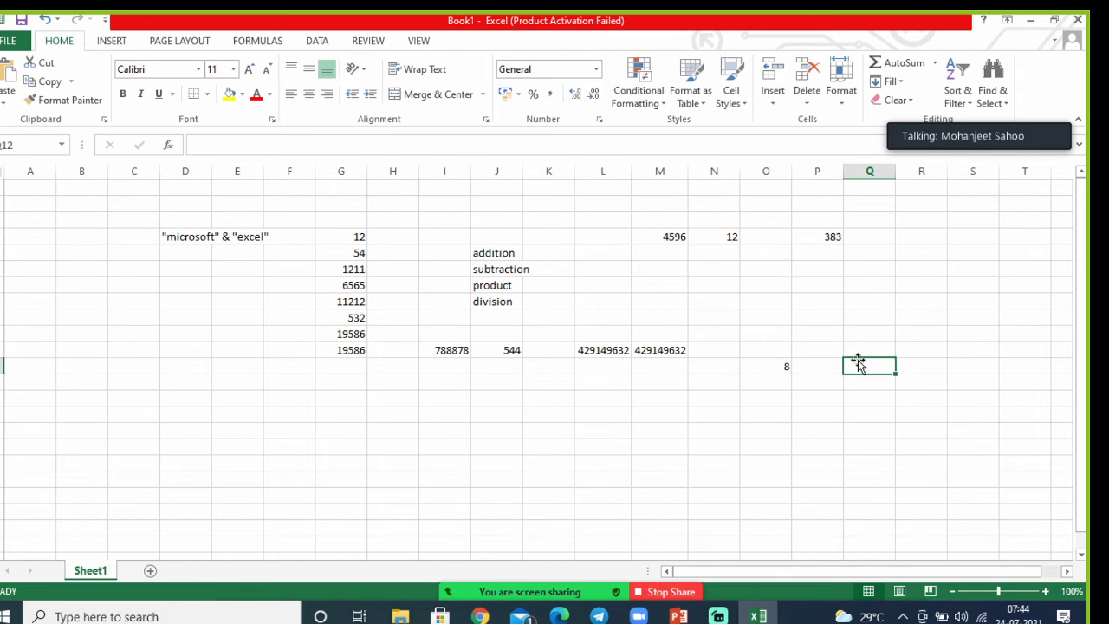
text(4)
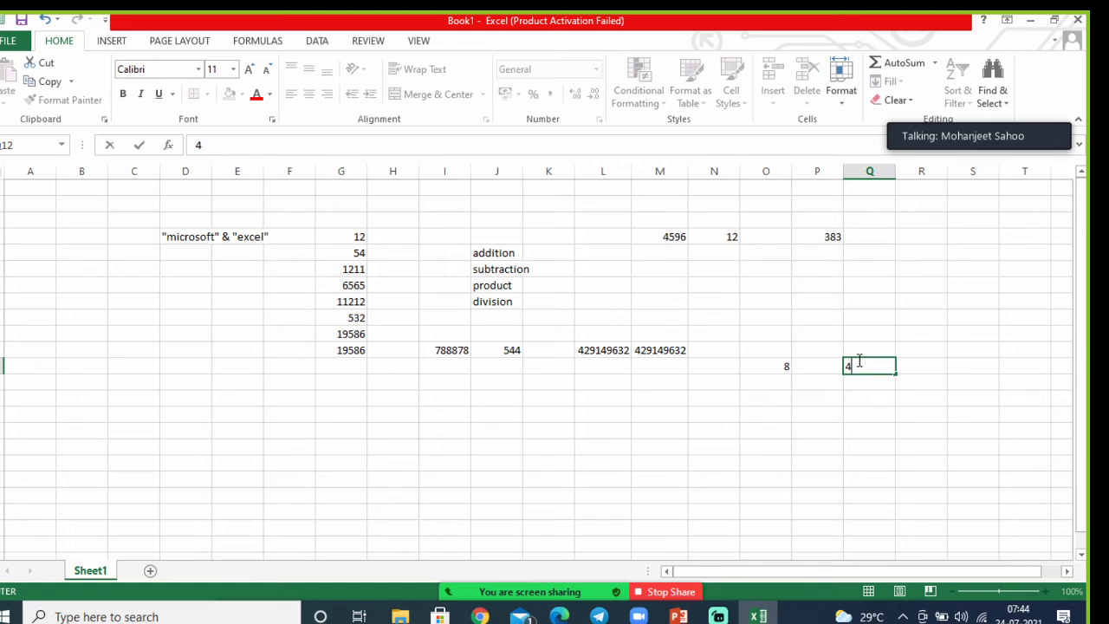
click(949, 400)
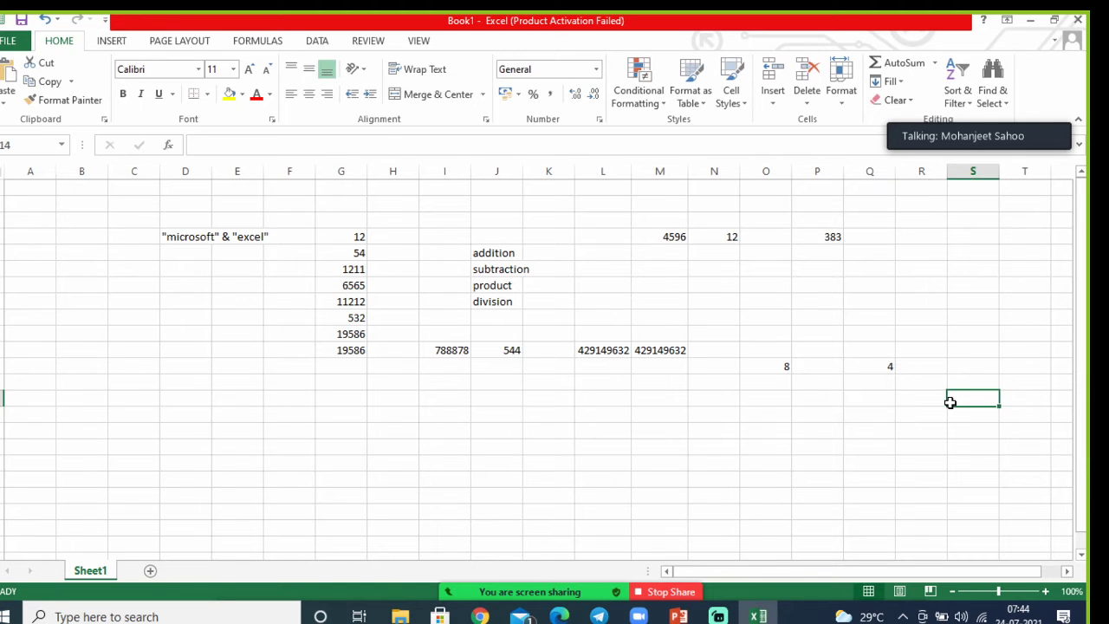
click(824, 369)
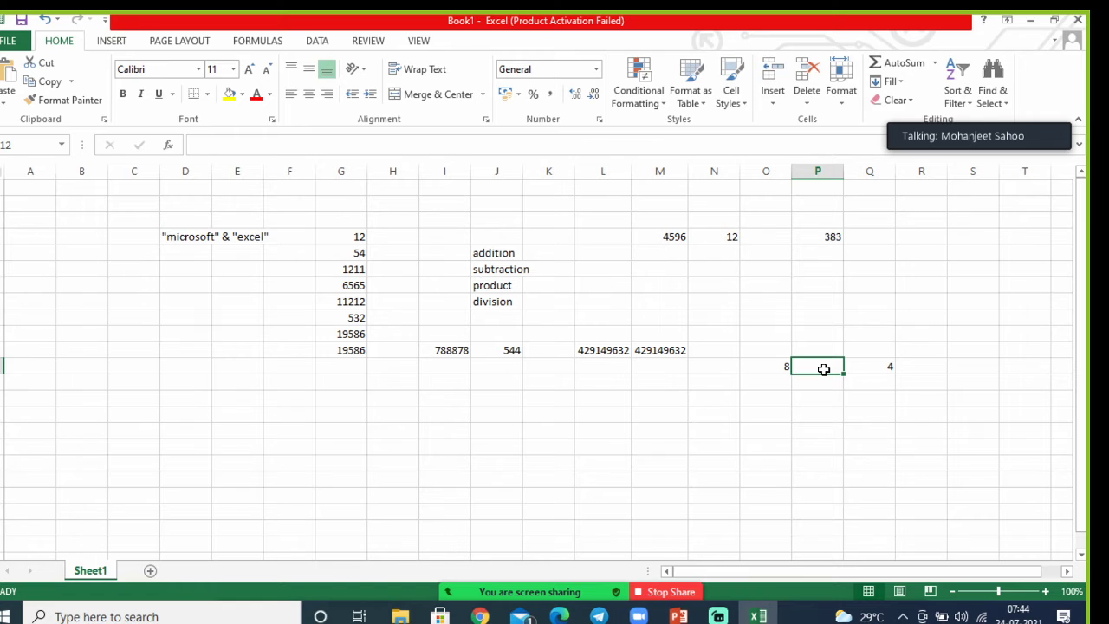
text(>)
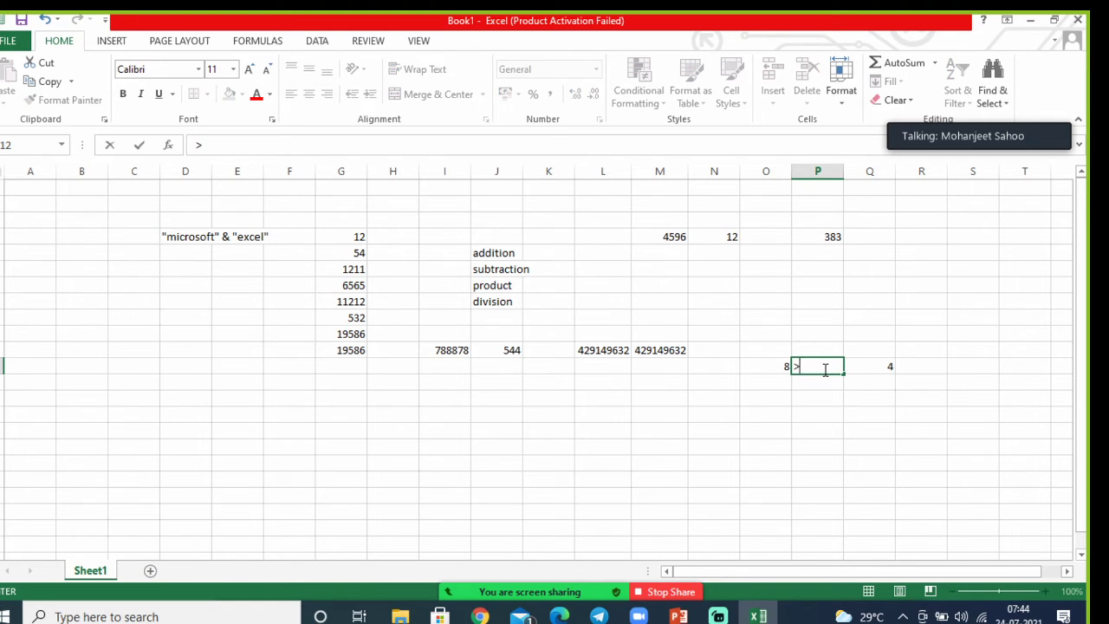
click(910, 429)
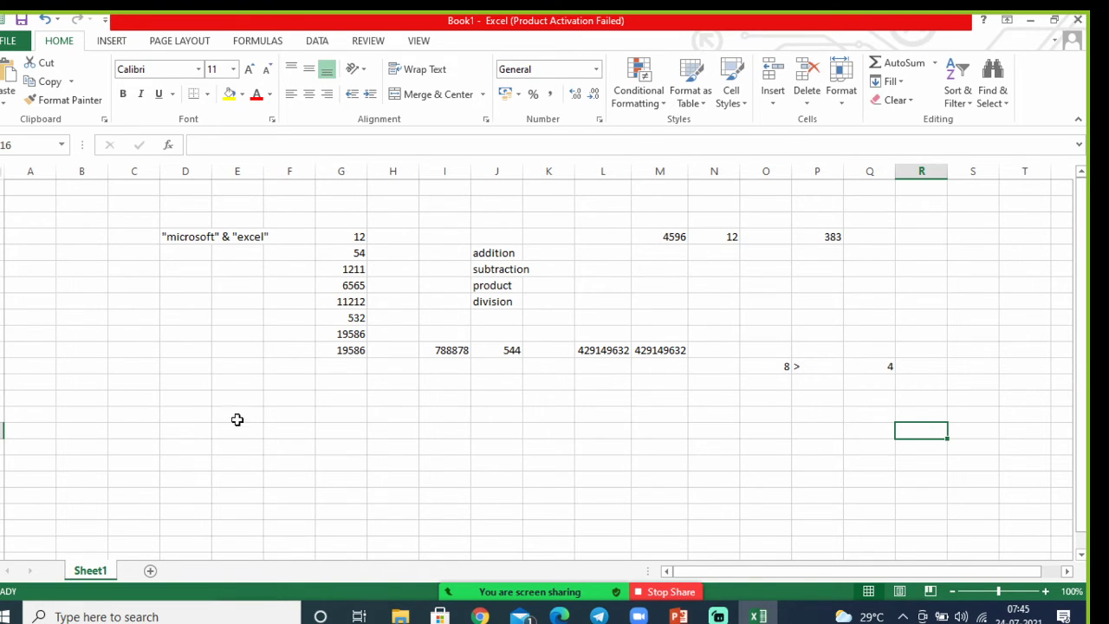
- Enter the sample numbers 42, 52 and 62 in cells A4, B4 and C4
click(143, 381)
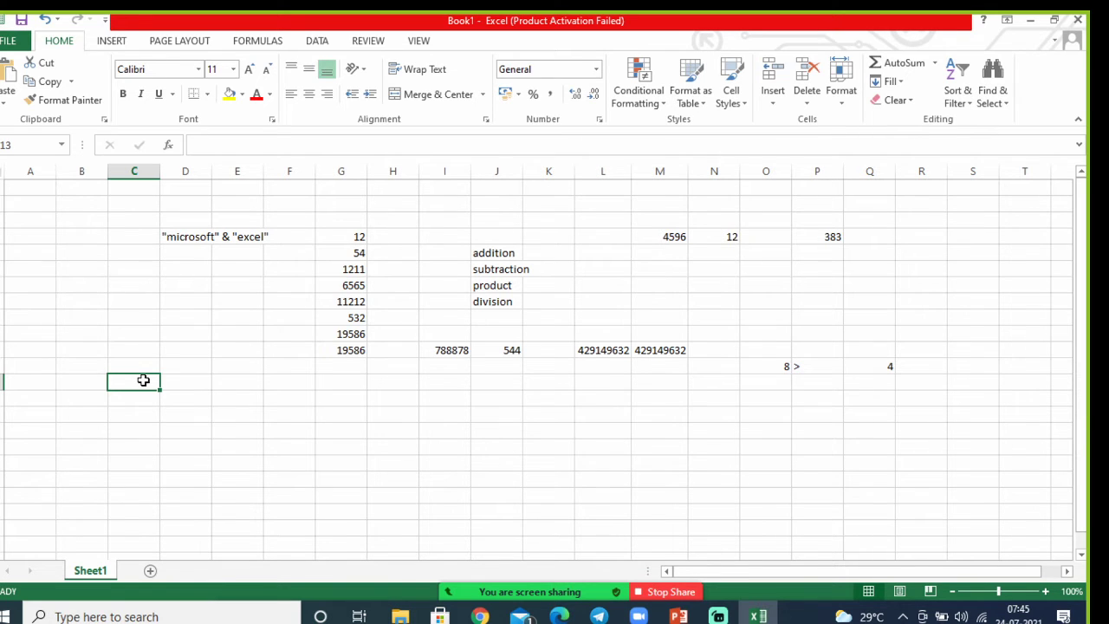
click(28, 237)
text(42)
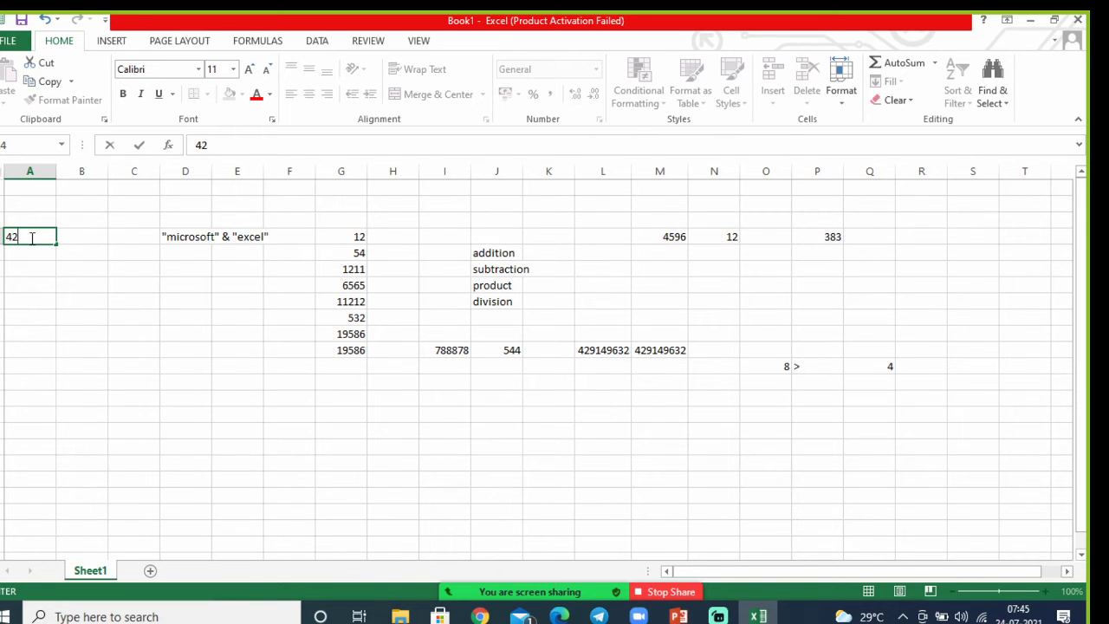
key(Tab)
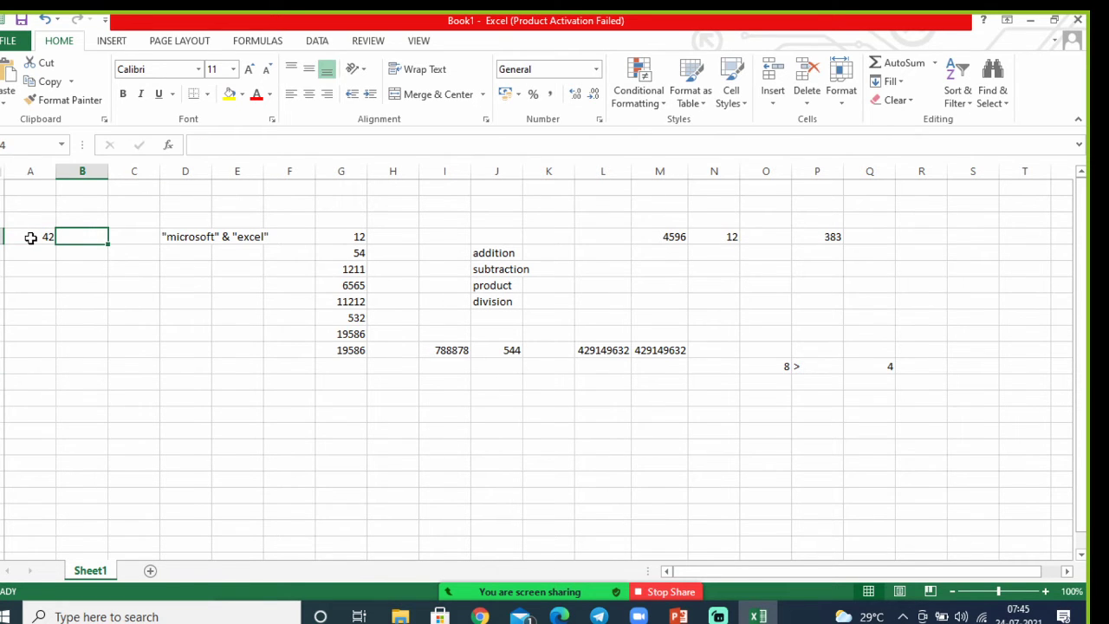
text(52)
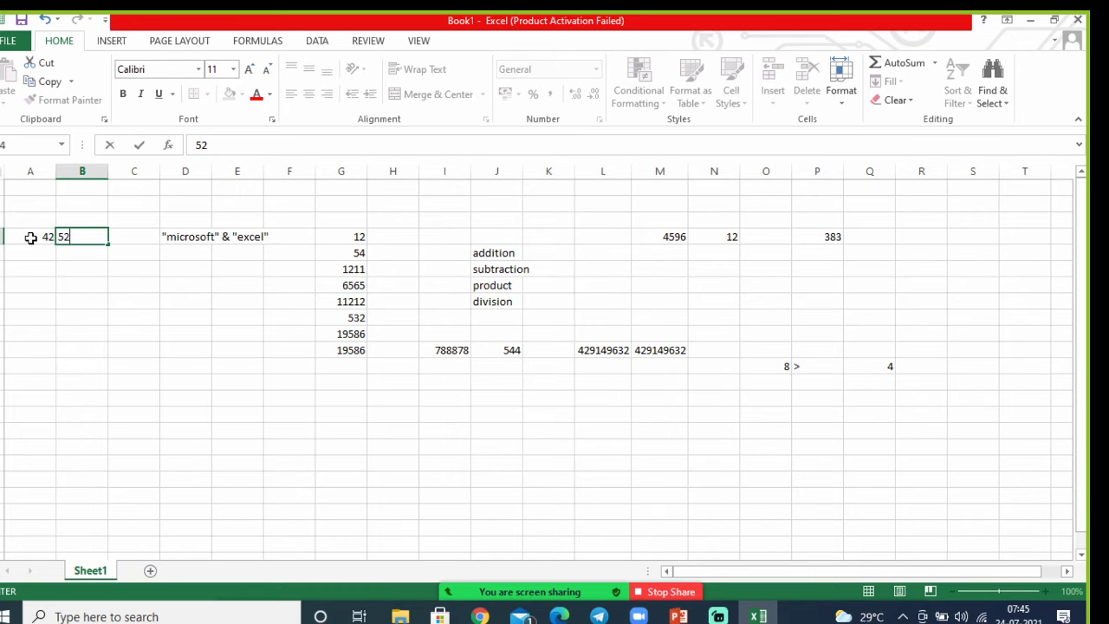
key(Tab)
text(62)
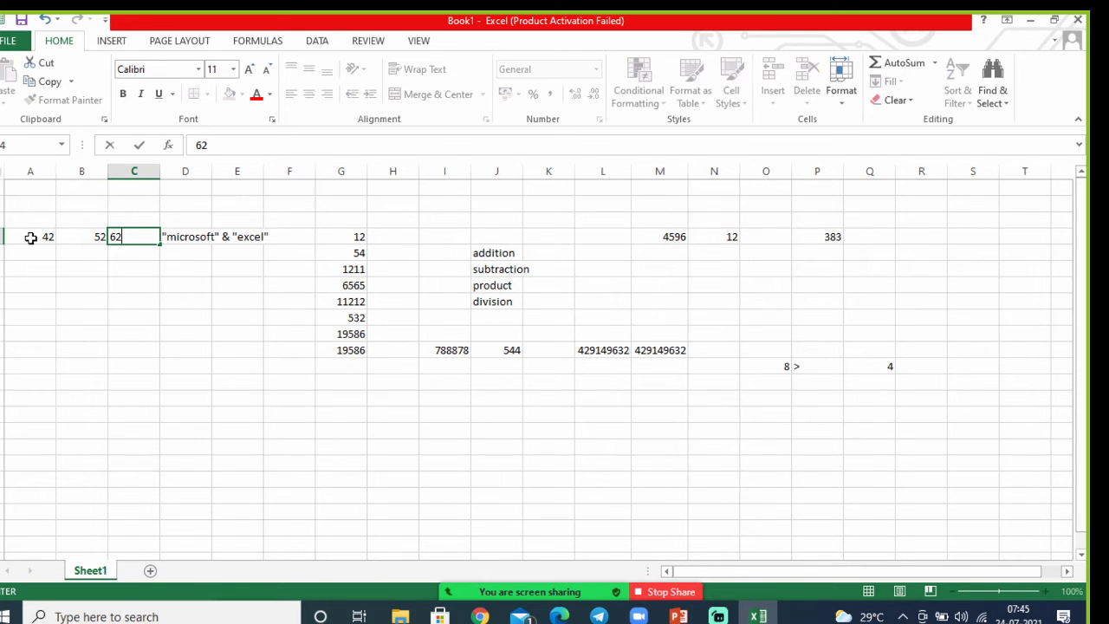
click(170, 280)
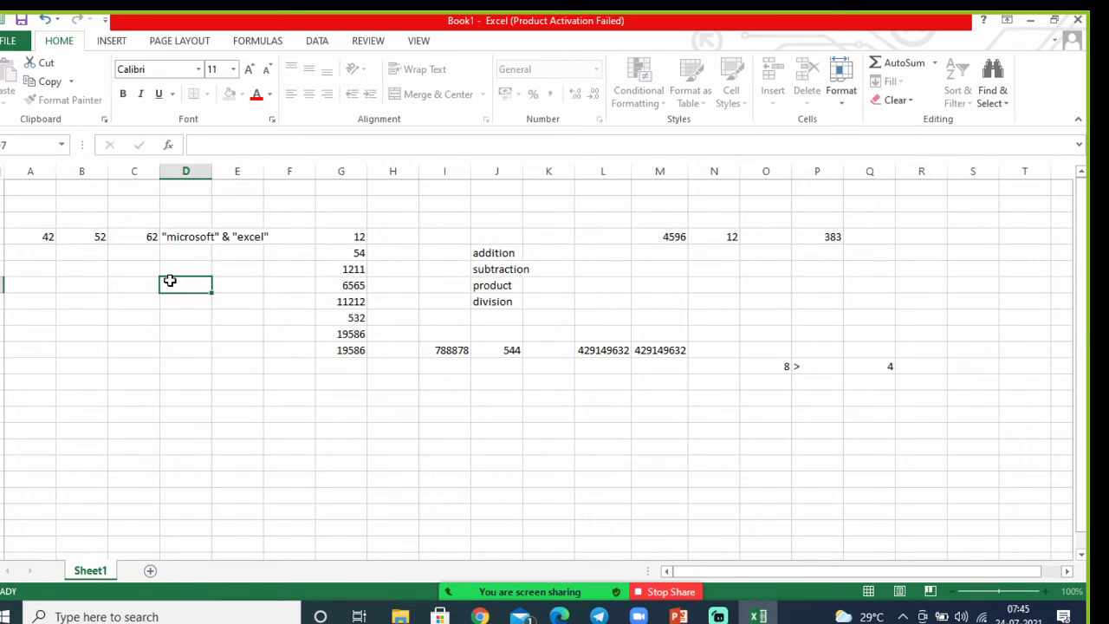
- Replace the concatenation text in cell D4 with the mixed-operator formula =(A4+B4*C4)
click(190, 238)
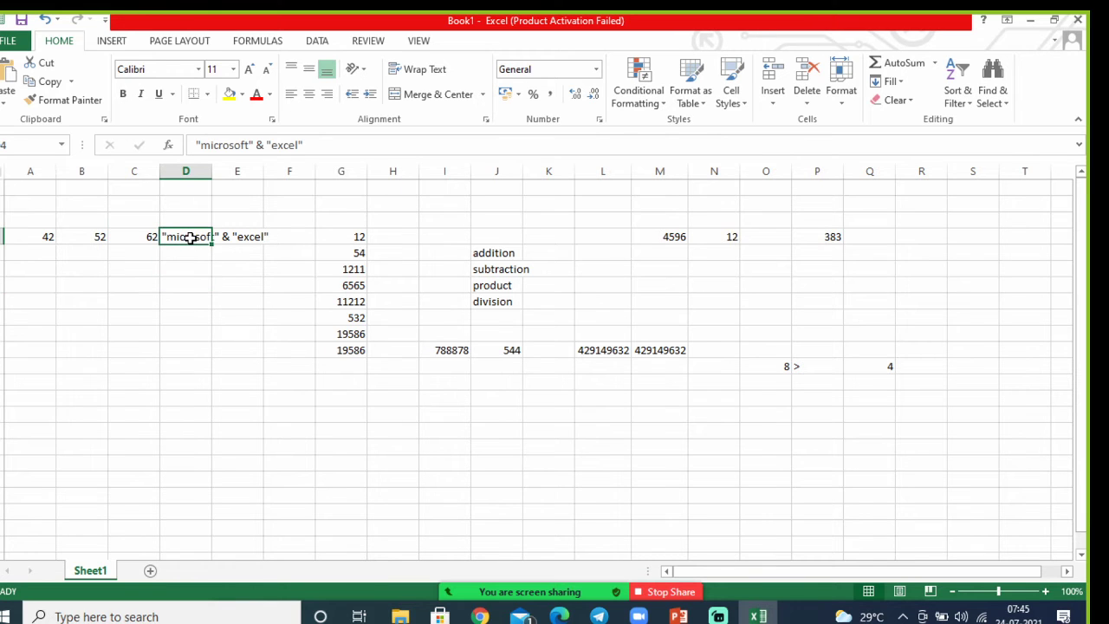
key(Delete)
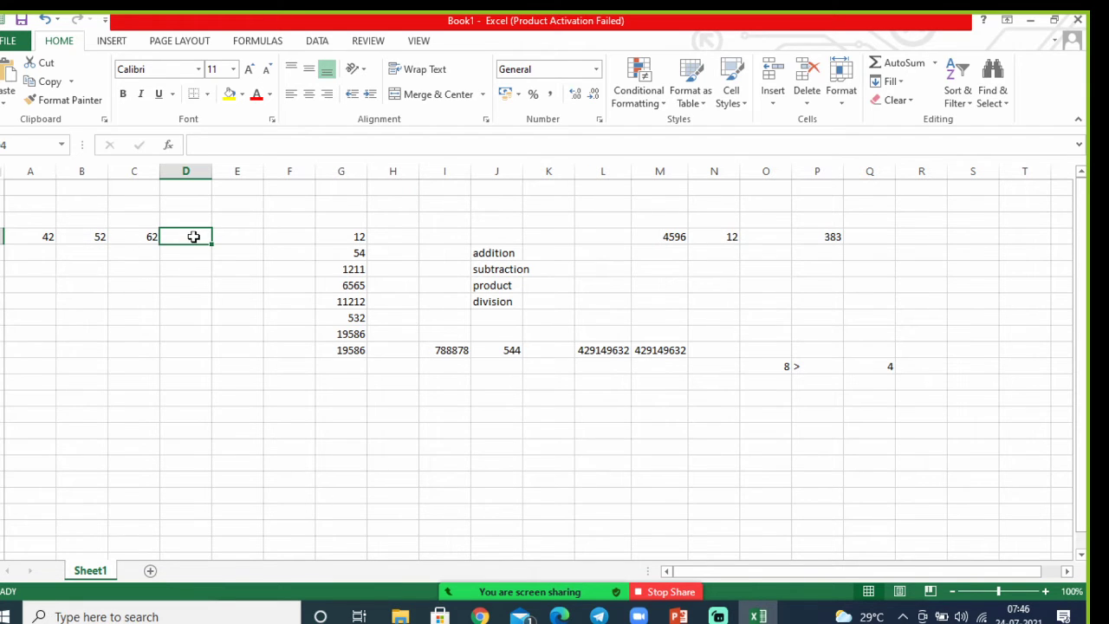
text(=)
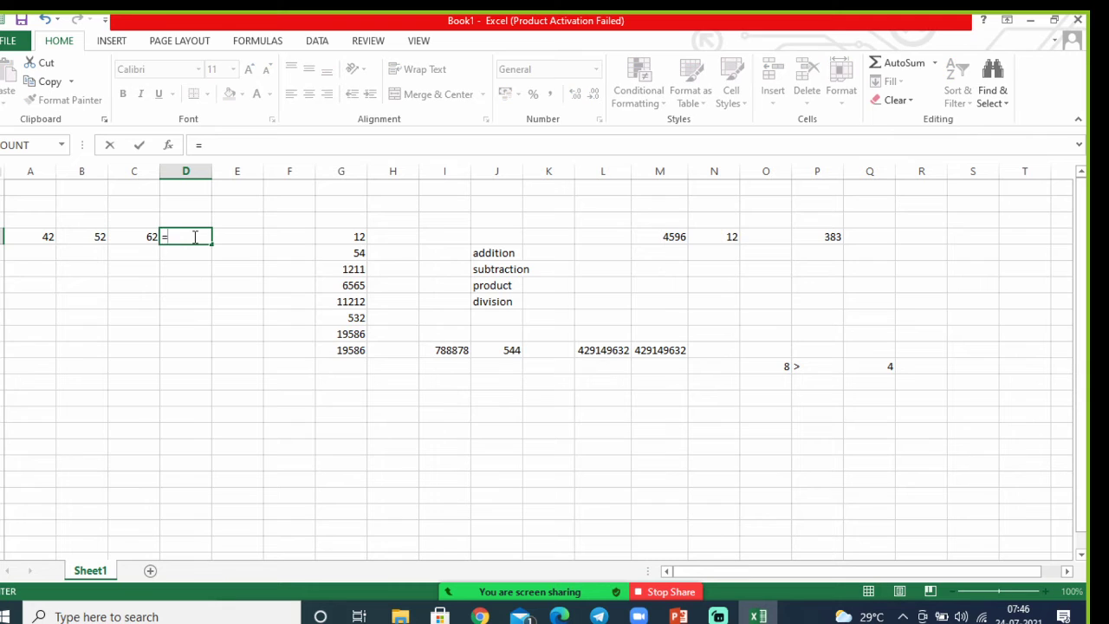
text(()
click(41, 237)
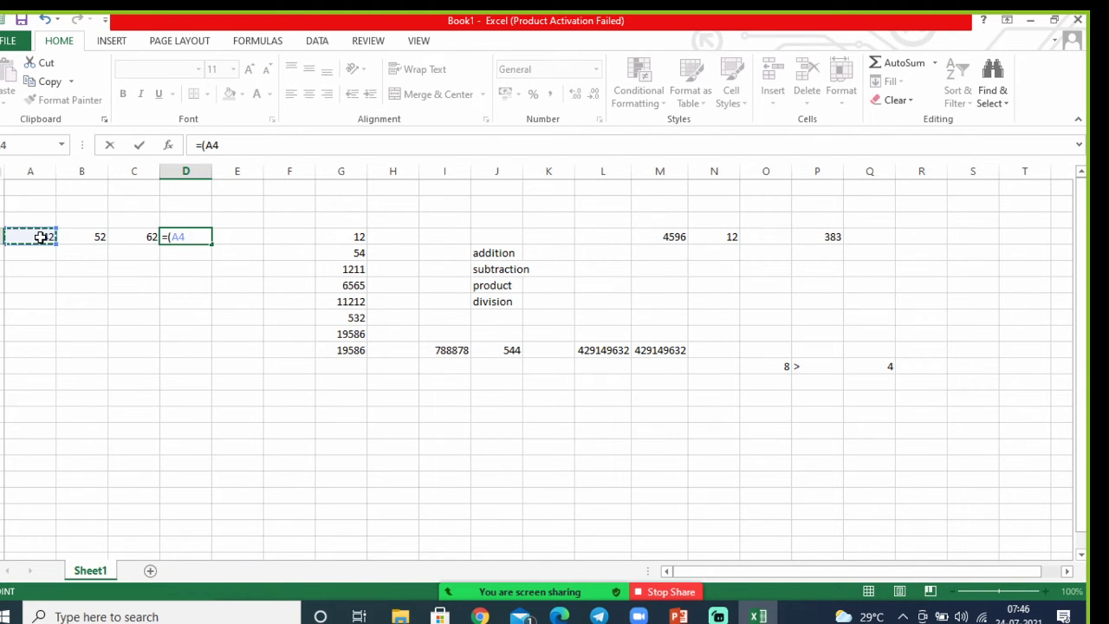
text(+)
click(99, 234)
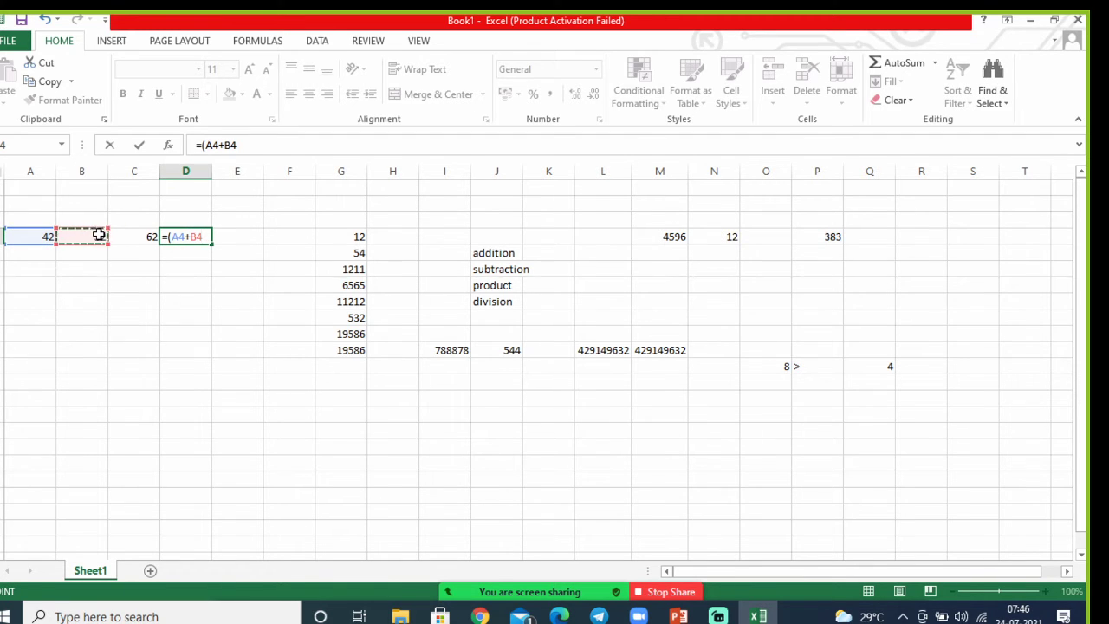
text(*)
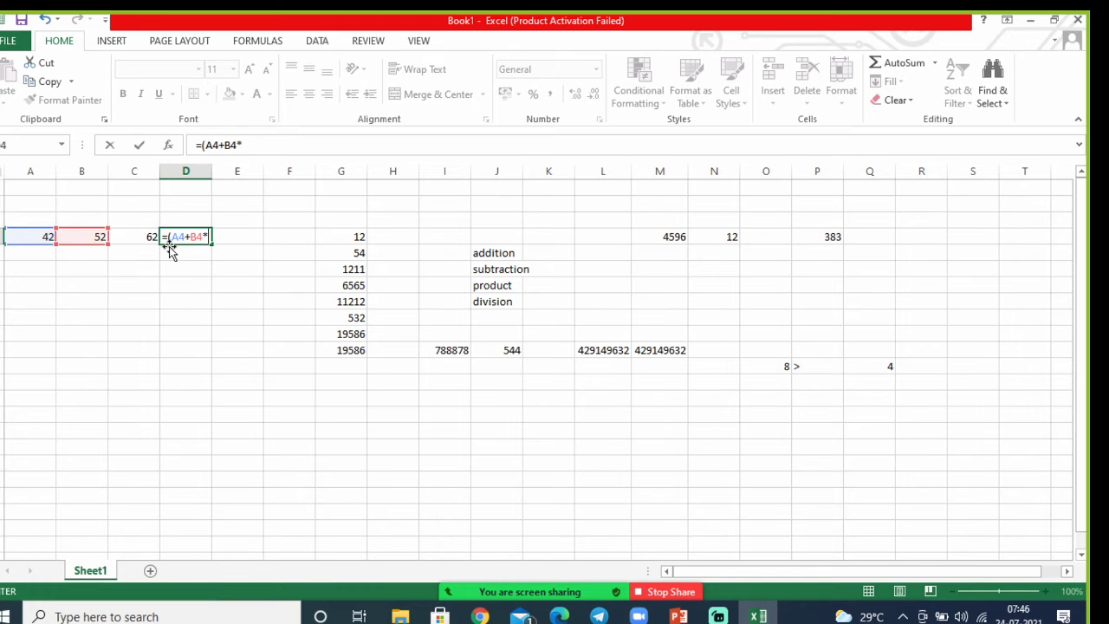
click(135, 235)
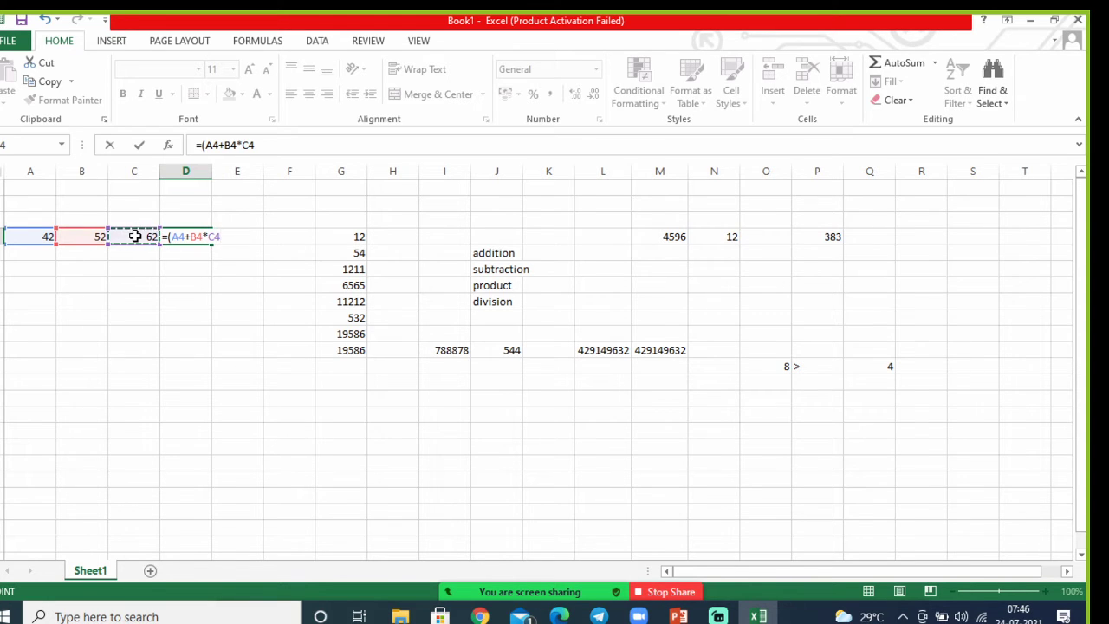
text())
click(186, 303)
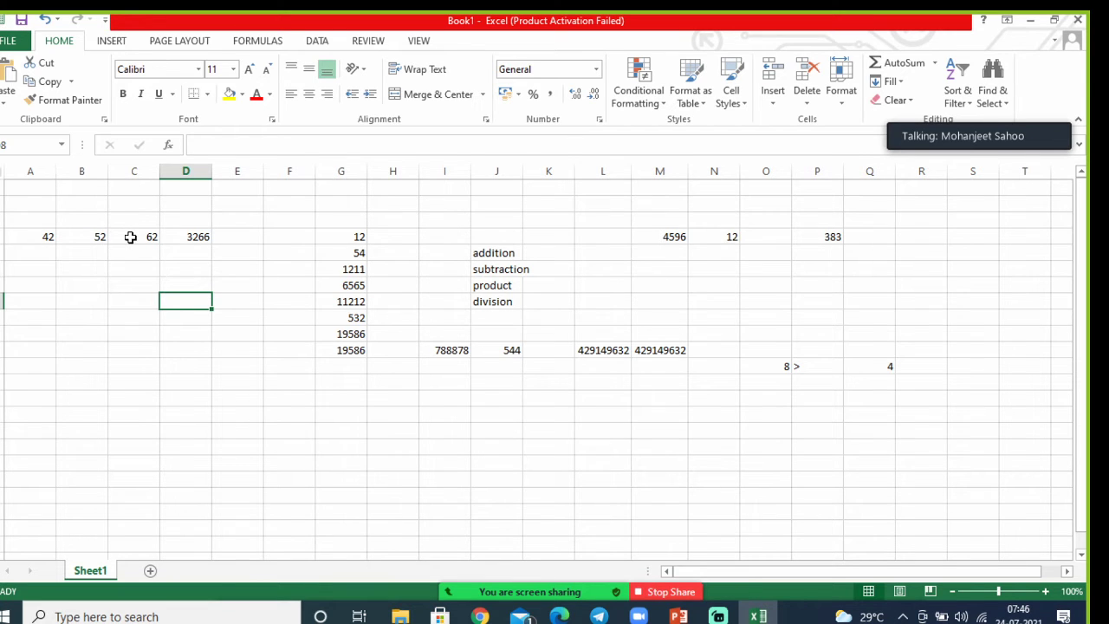
- Fill the formula in cell D4 down column D through D12
click(192, 239)
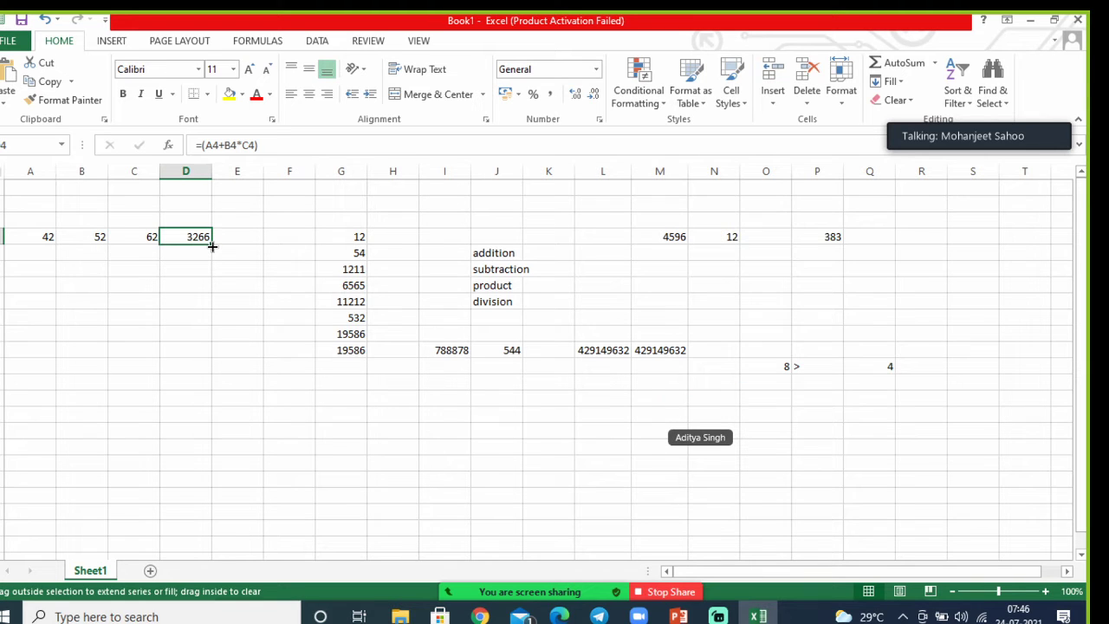
drag(213, 246, 213, 366)
click(238, 317)
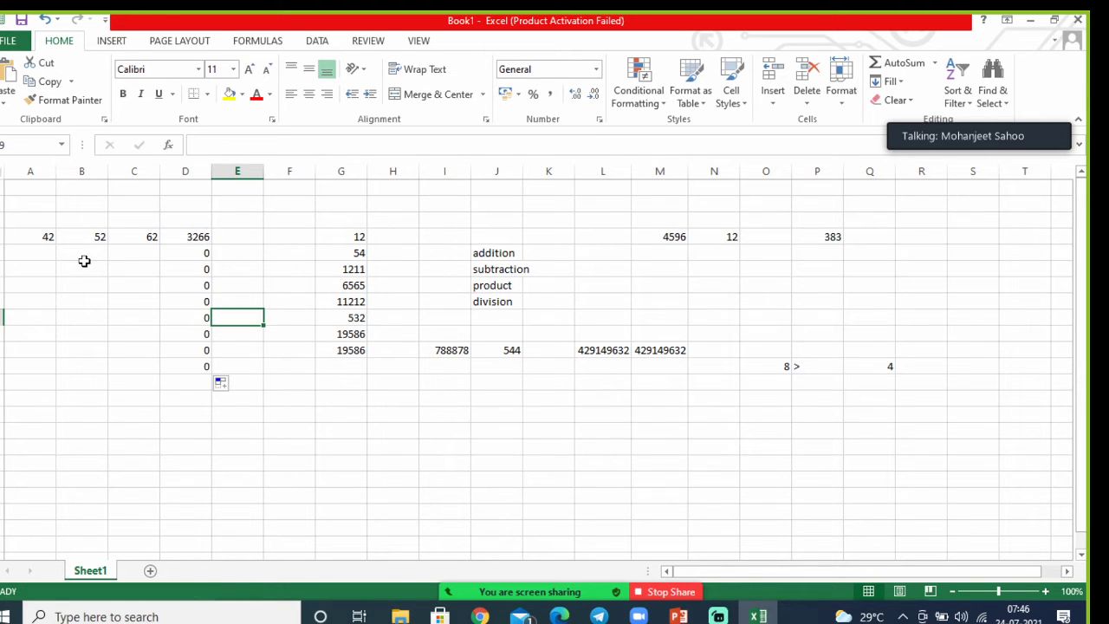
- Enter the numbers 2, 5 and 6 in cells A5, B5 and C5 as inputs for the copied formula
click(91, 250)
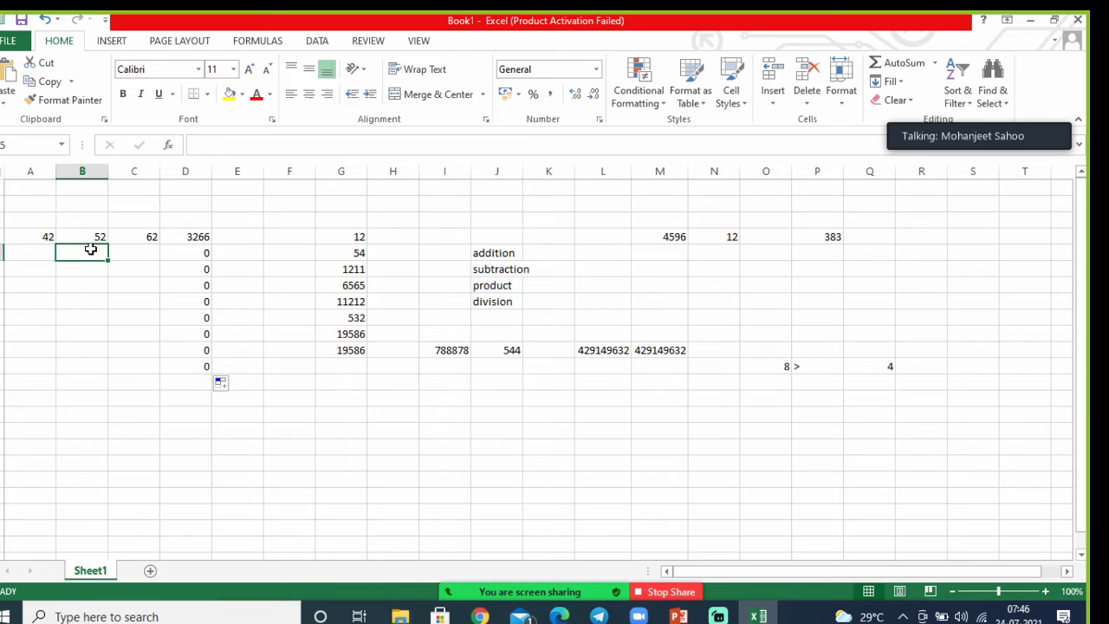
text(5)
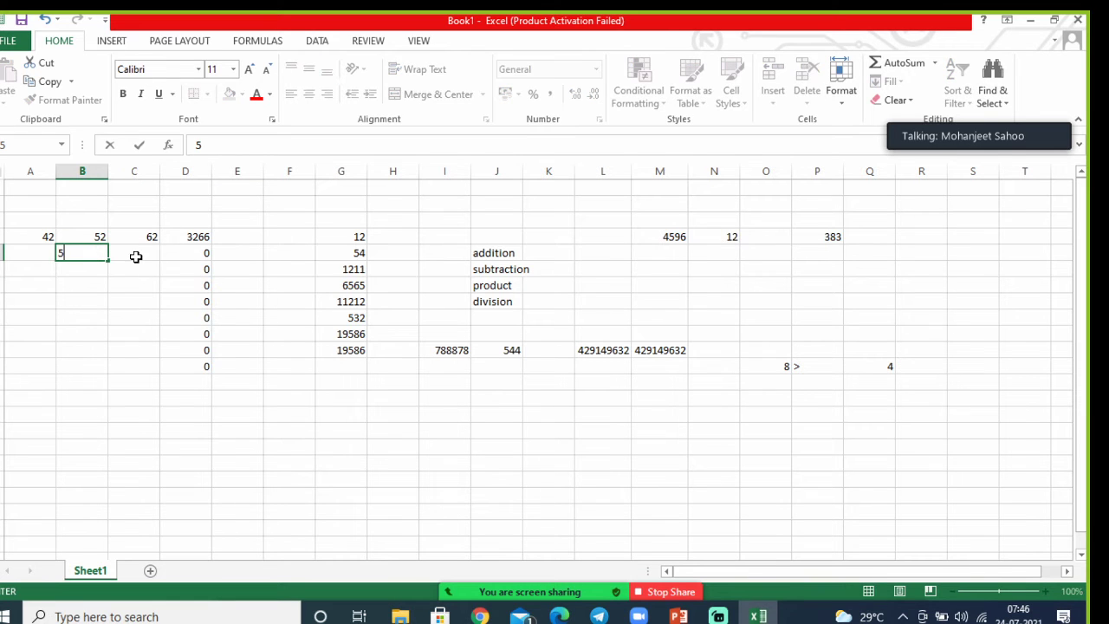
click(134, 256)
text(1)
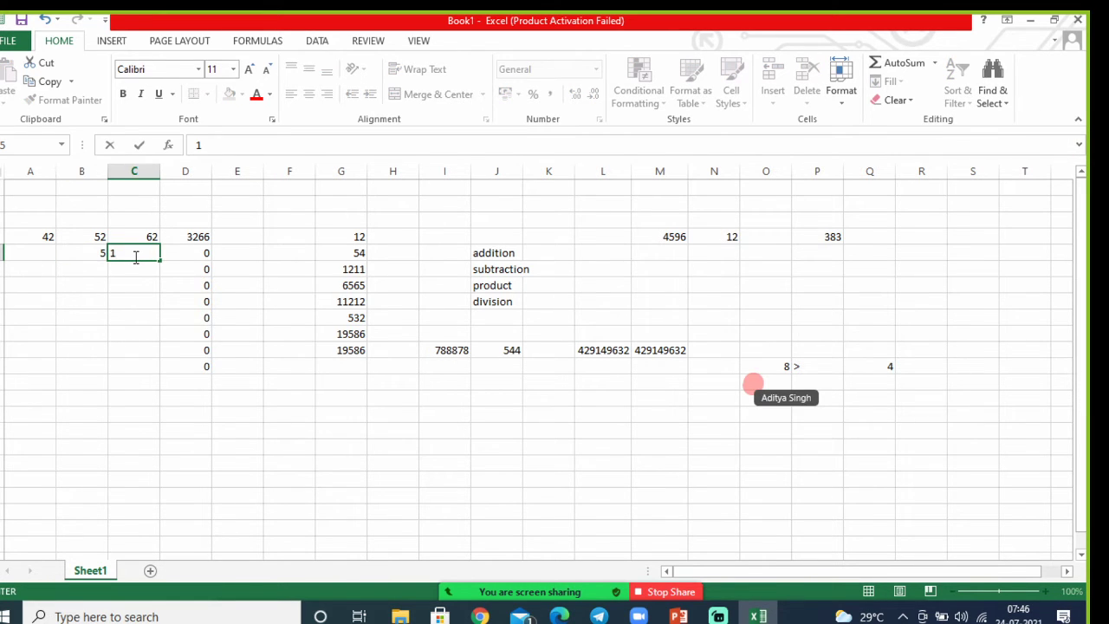
key(BackSpace)
text(6)
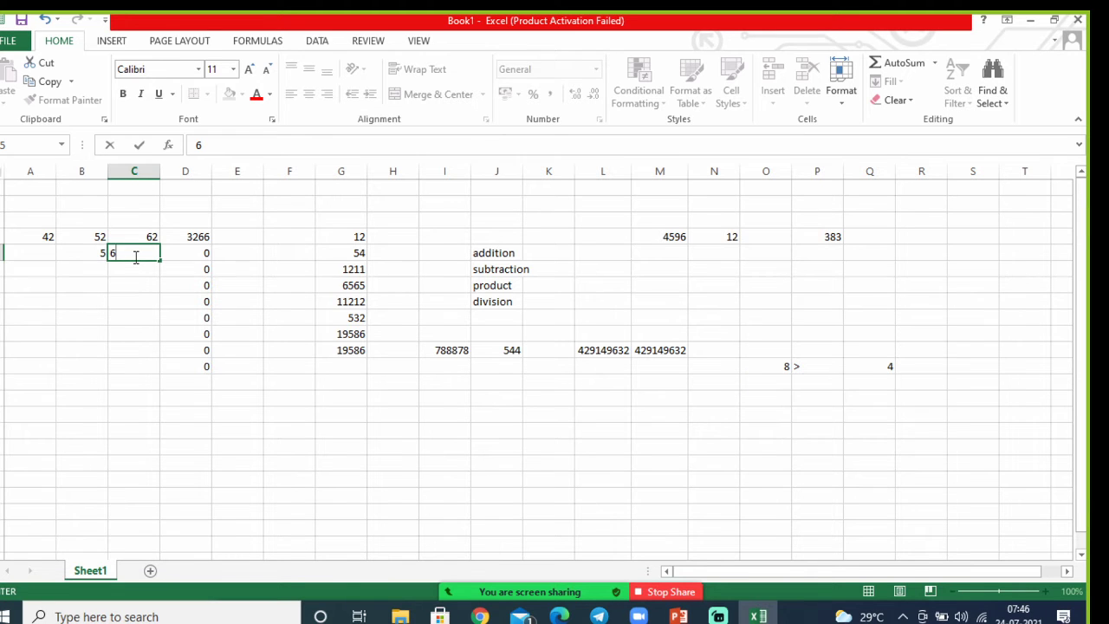
click(55, 252)
text(2)
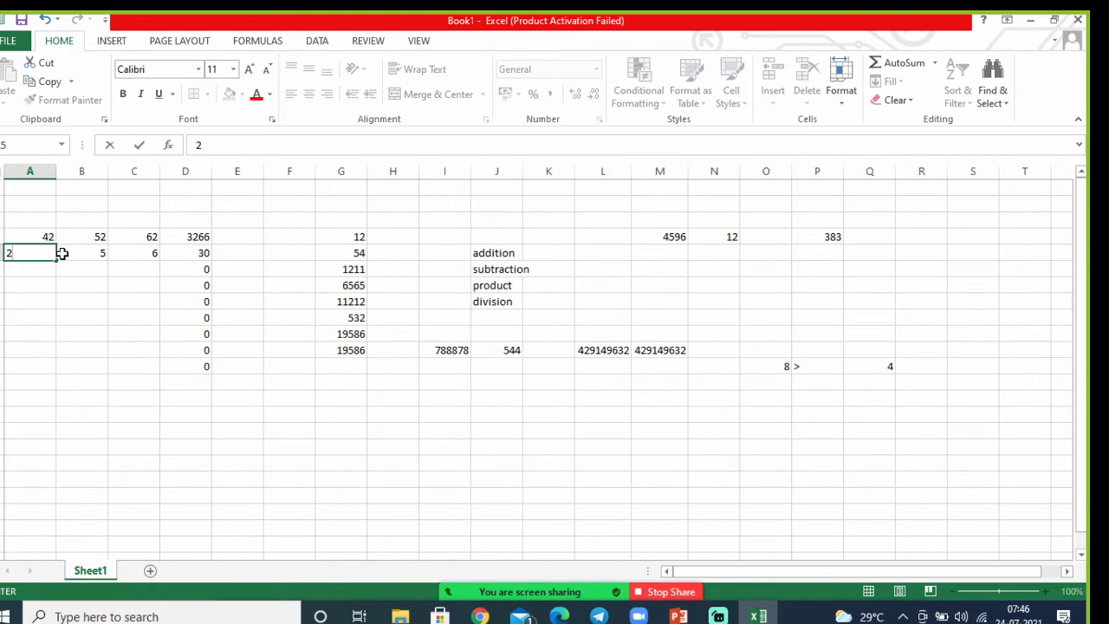
click(129, 284)
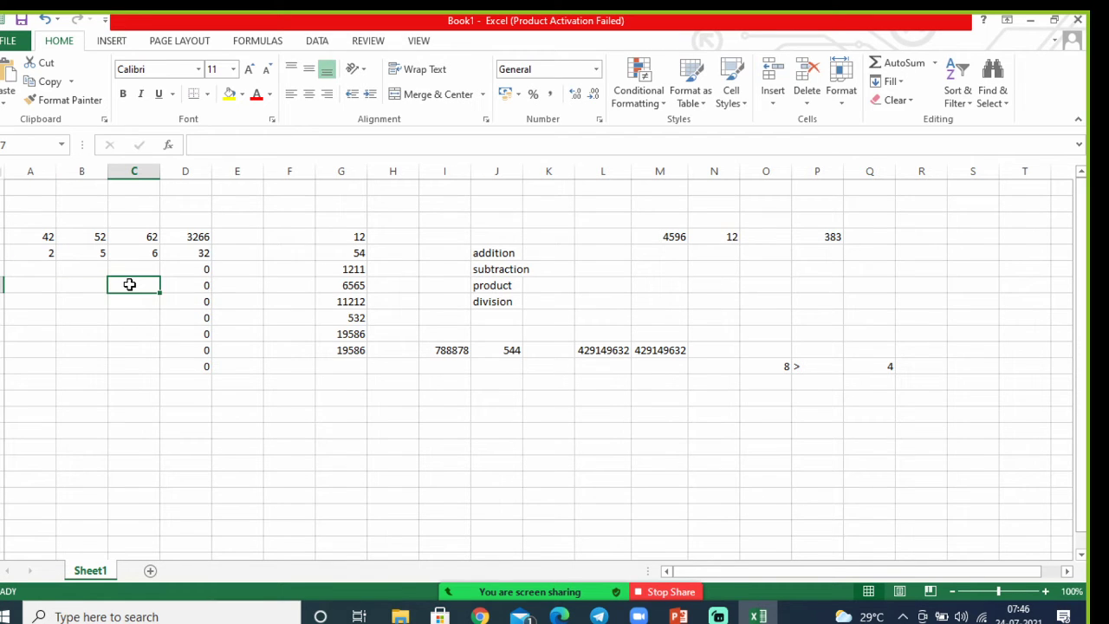
- Enter the numbers 66, 565 and 322 in cells A6, B6 and C6 as a third set of inputs
click(77, 268)
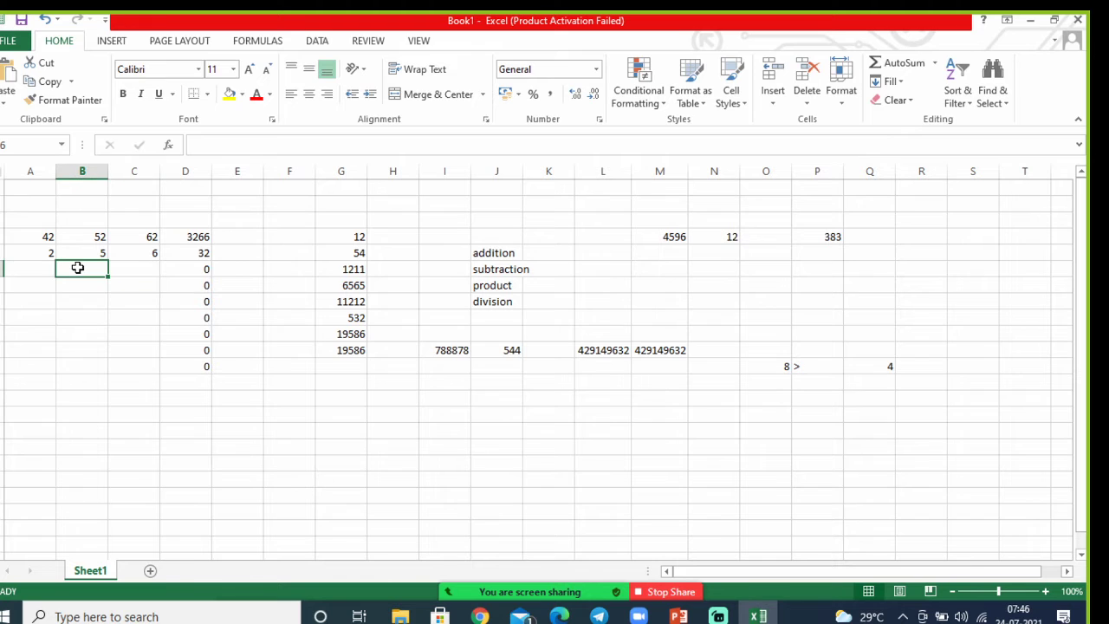
text(565)
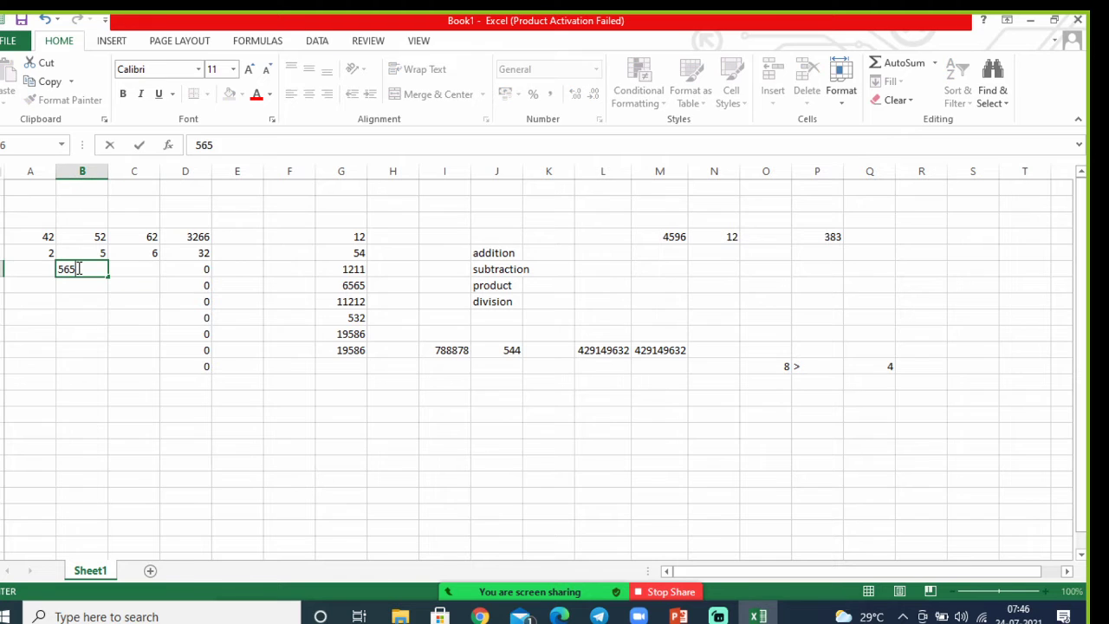
click(127, 266)
text(322)
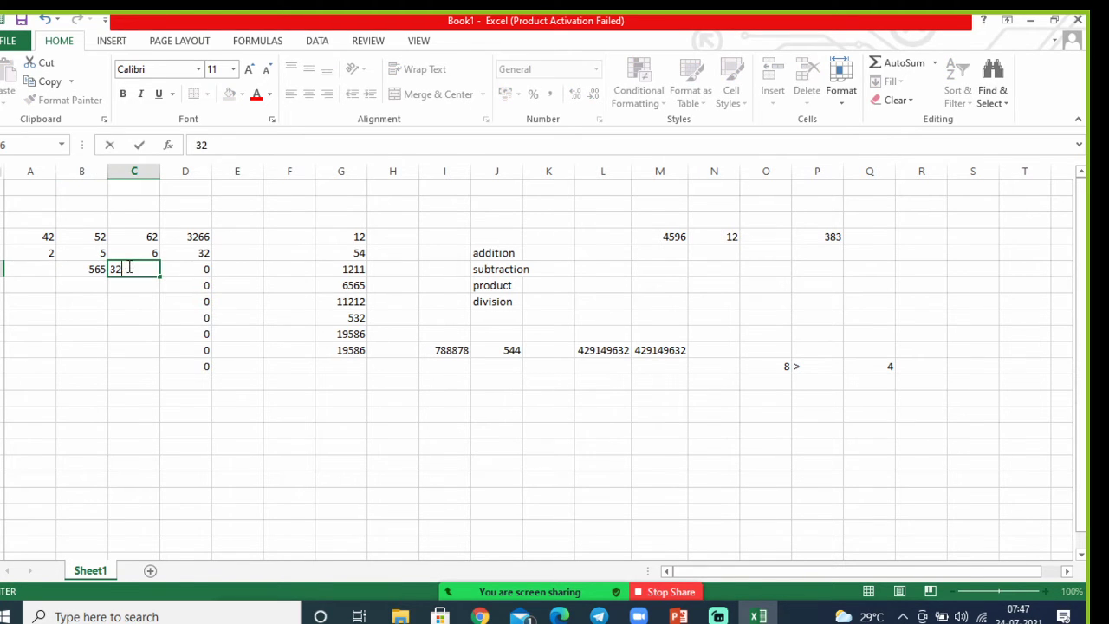
click(39, 269)
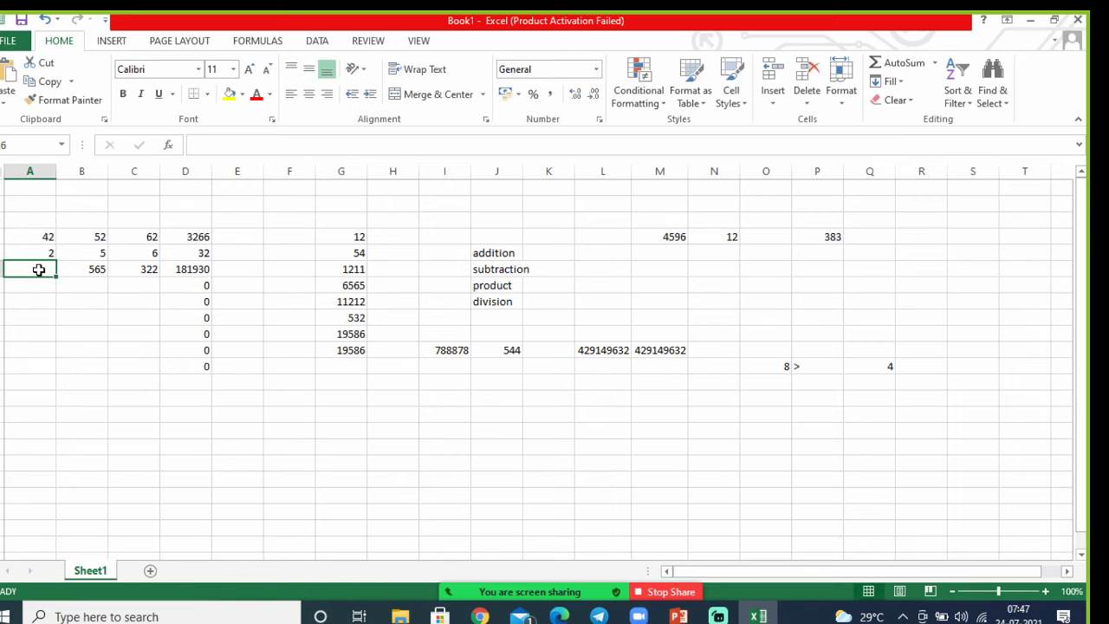
text(66+)
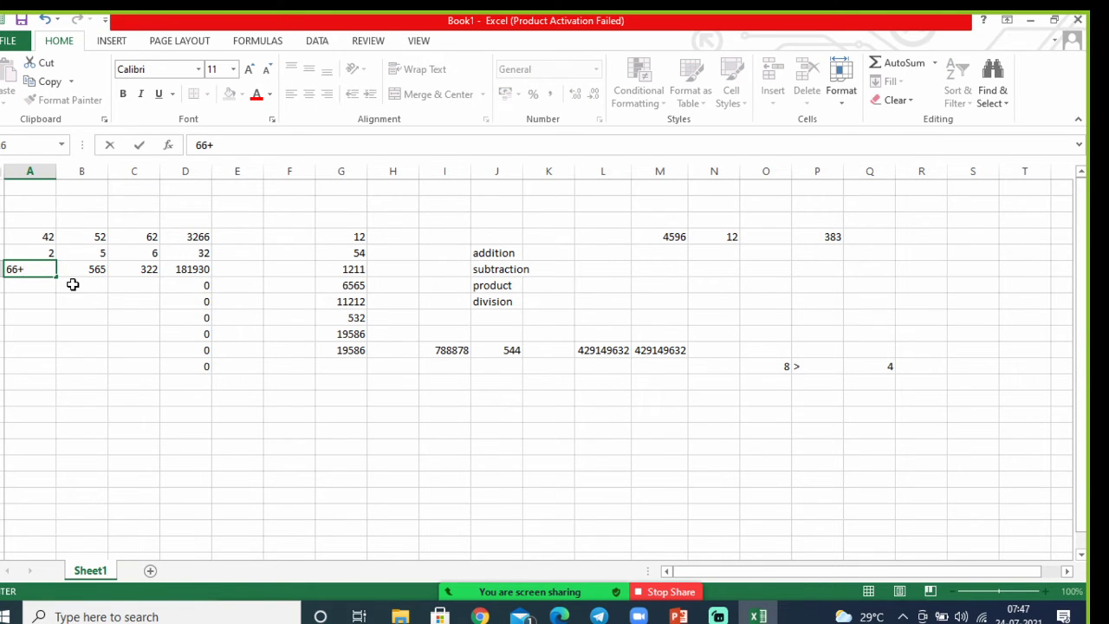
key(BackSpace)
click(120, 298)
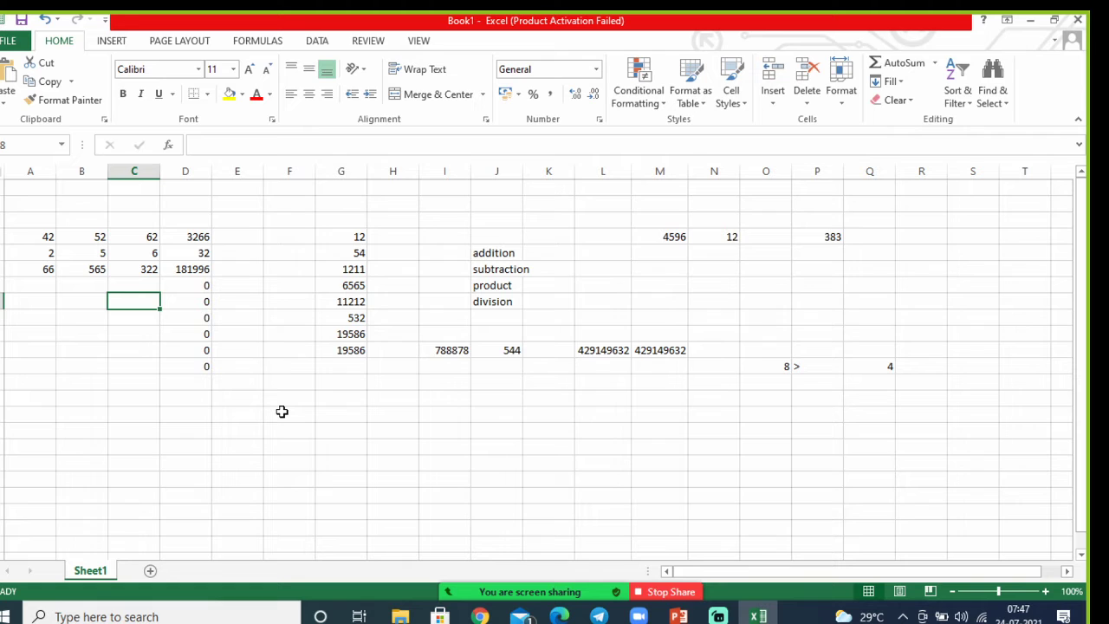
- Check the copied formula in cell D6, and open the meeting's participants list
click(196, 269)
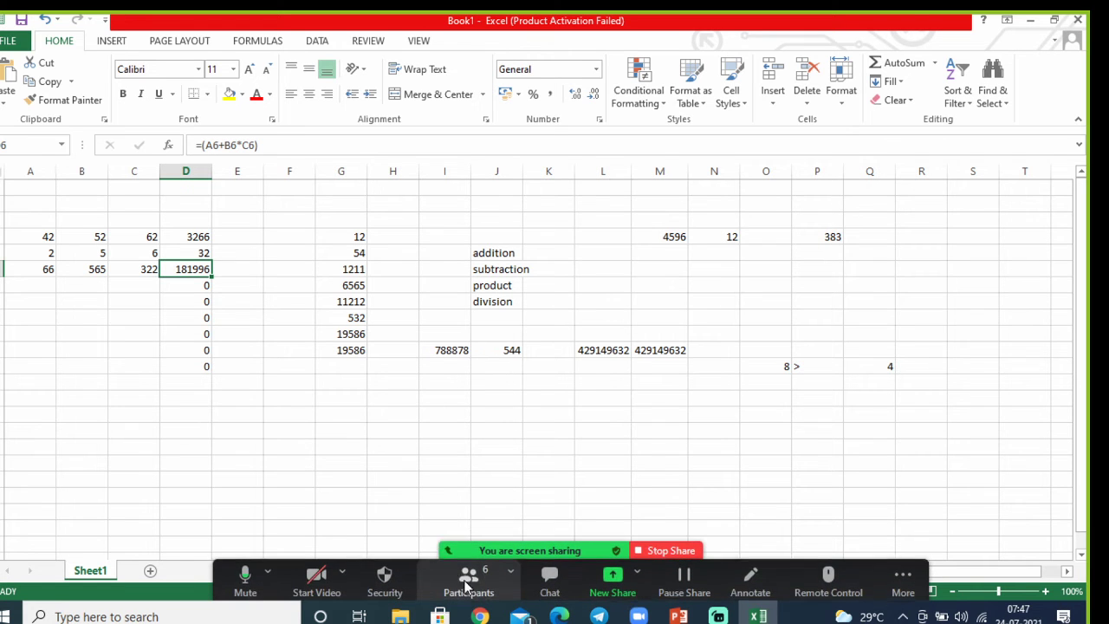
click(484, 590)
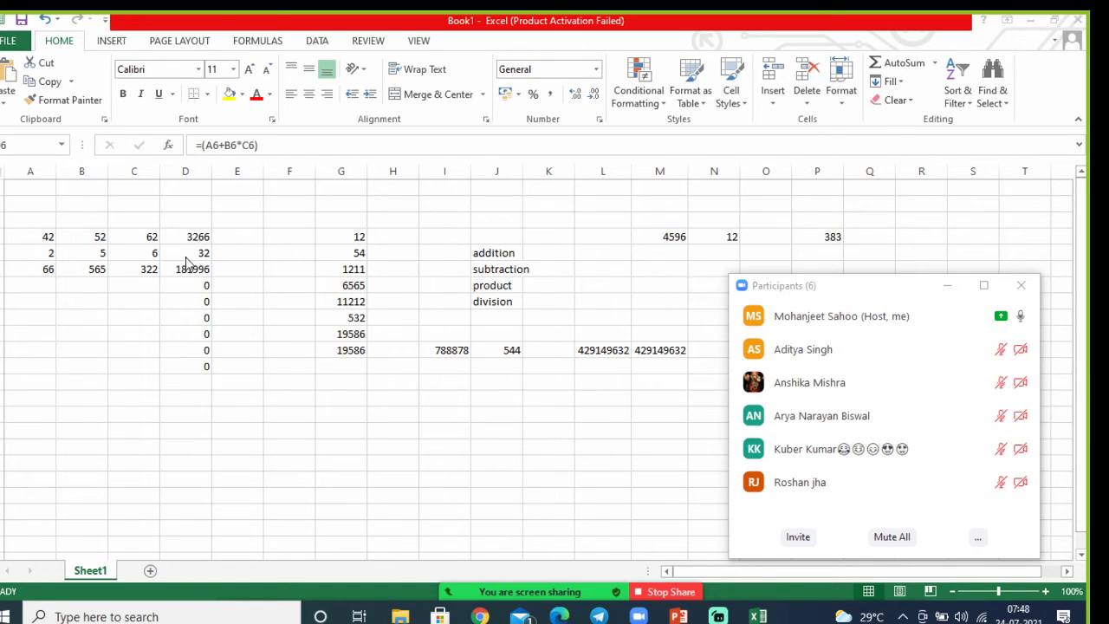
- Enter the numbers 5595, 2565 and 2323232 in cells C8, B8 and A8 as another set of formula inputs
click(135, 305)
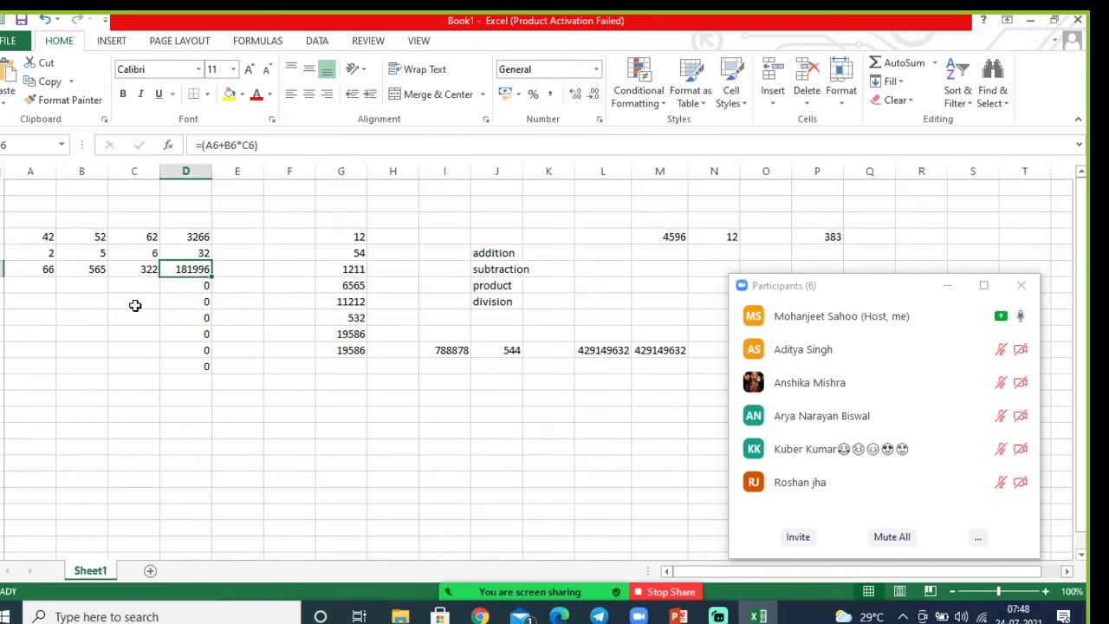
click(135, 305)
text(5+211)
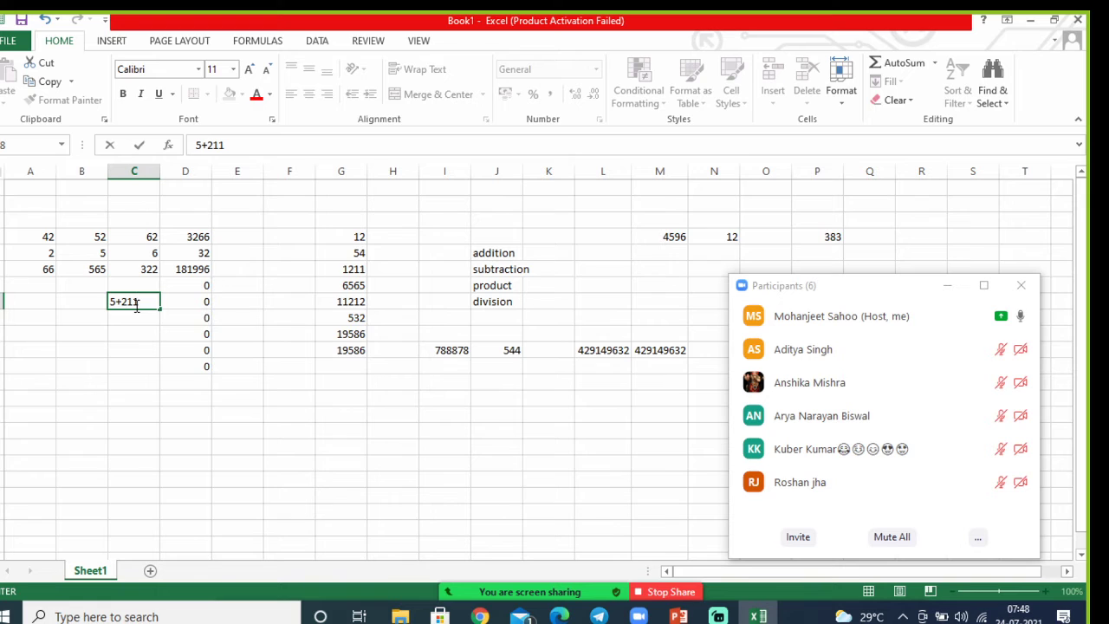
key(BackSpace)
key(BackSpace)
key(BackSpace)
text(595)
key(Left)
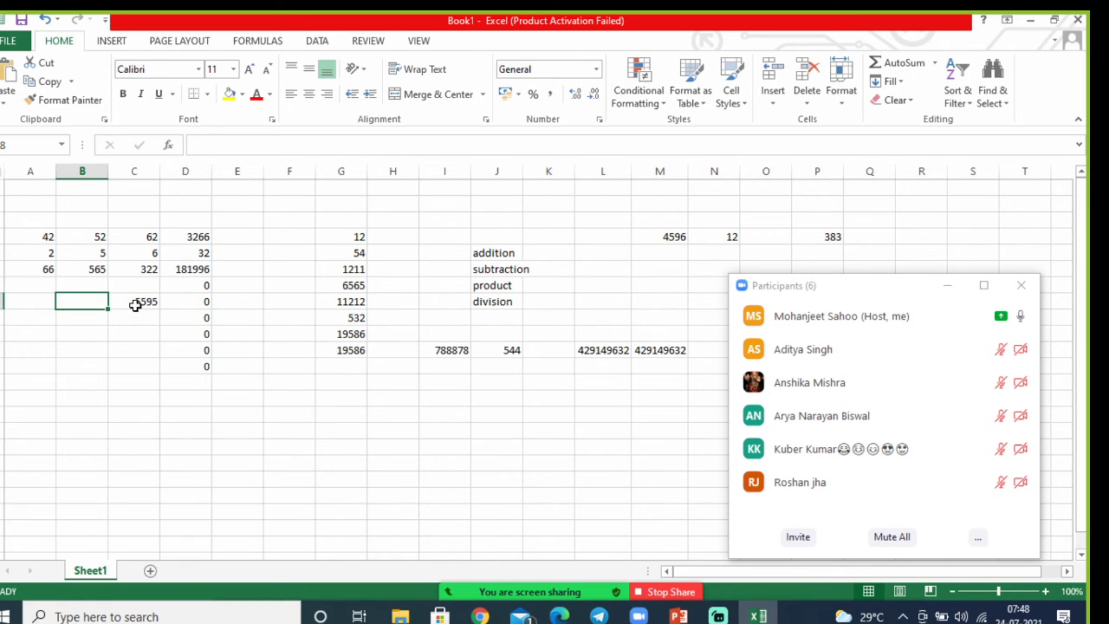
text(2565)
key(Left)
text(23)
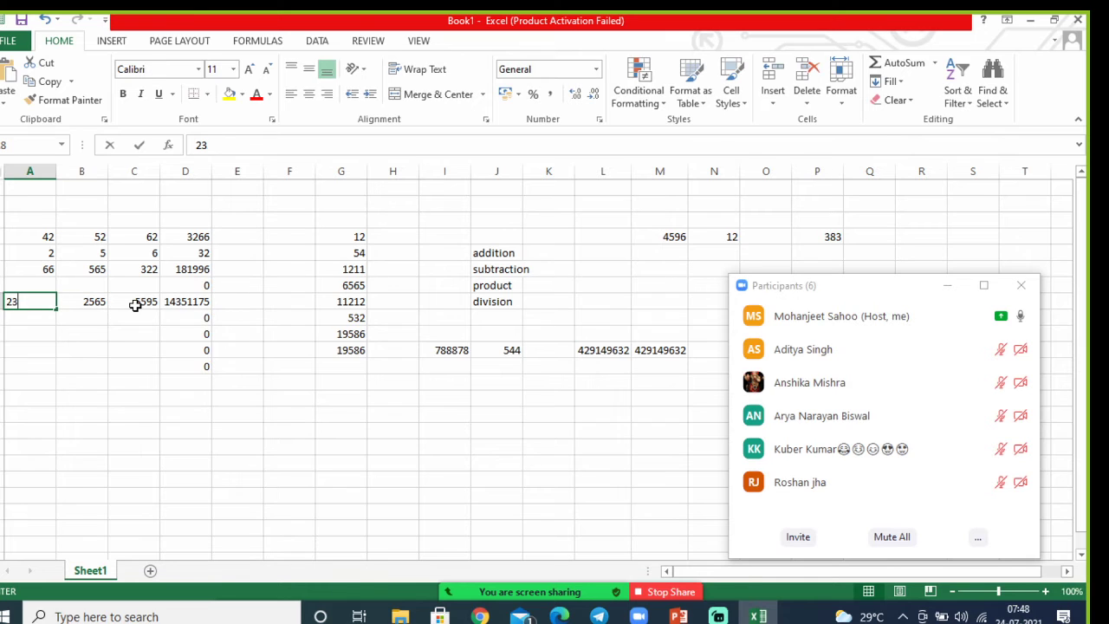
text(23232)
key(Return)
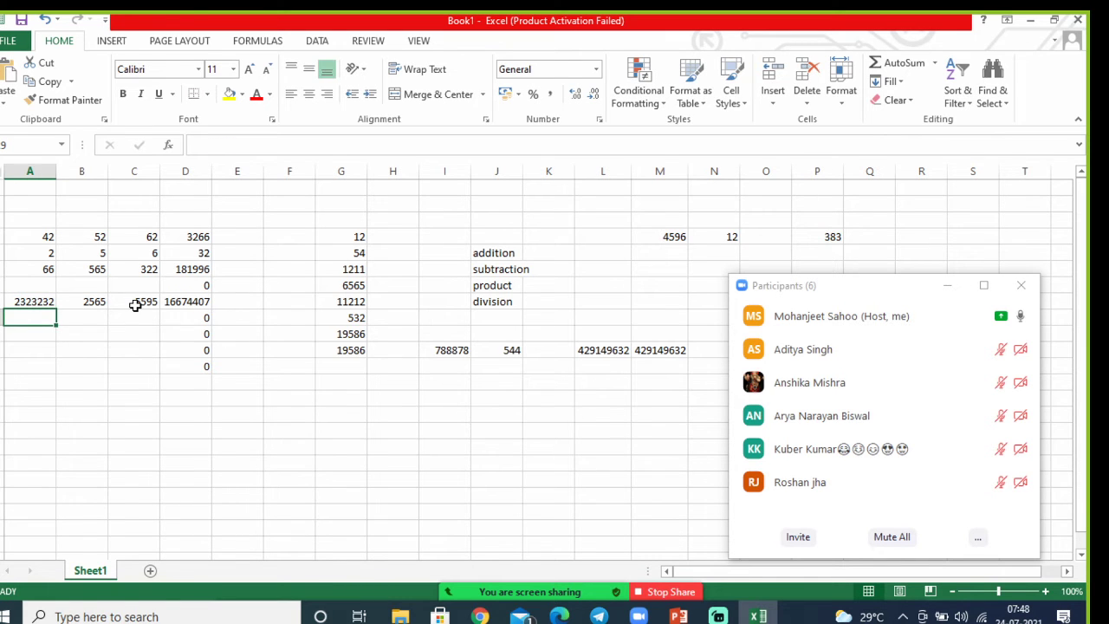
- Minimize the meeting's participants window and return to the worksheet
click(308, 363)
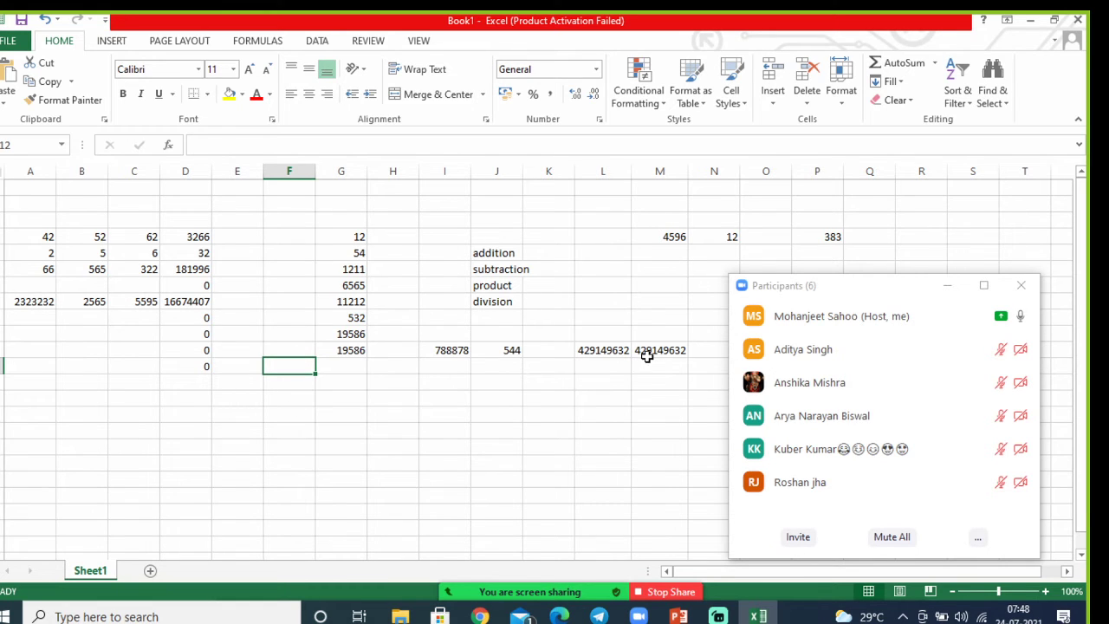
click(956, 287)
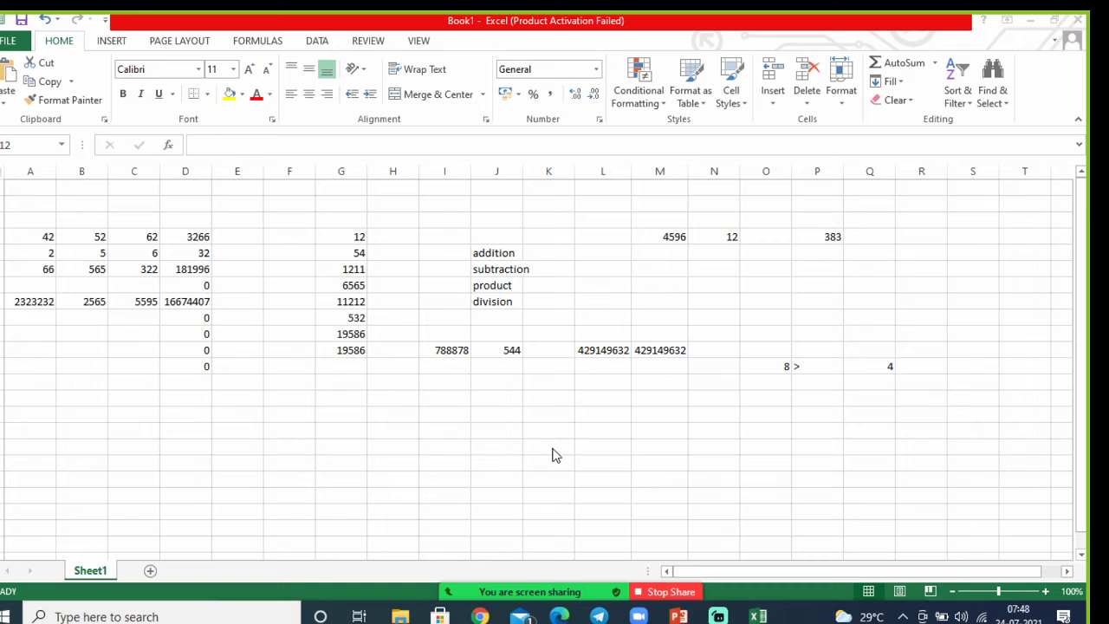
click(476, 426)
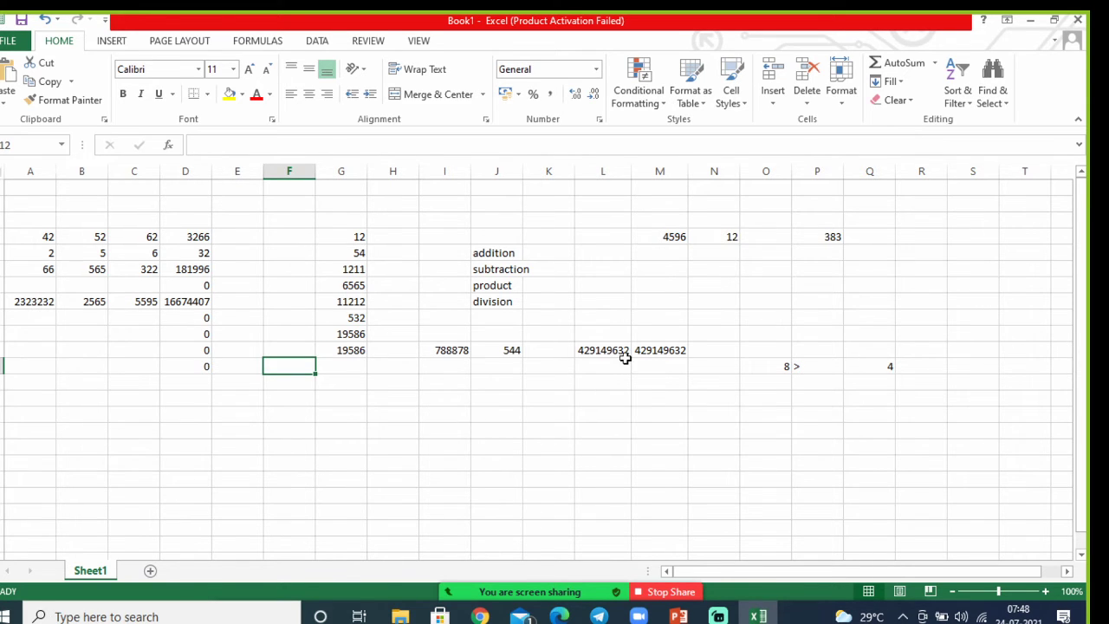
- Narrow column L slightly and autofit it, and repeat with a much narrower width before autofitting it again
drag(631, 173, 626, 172)
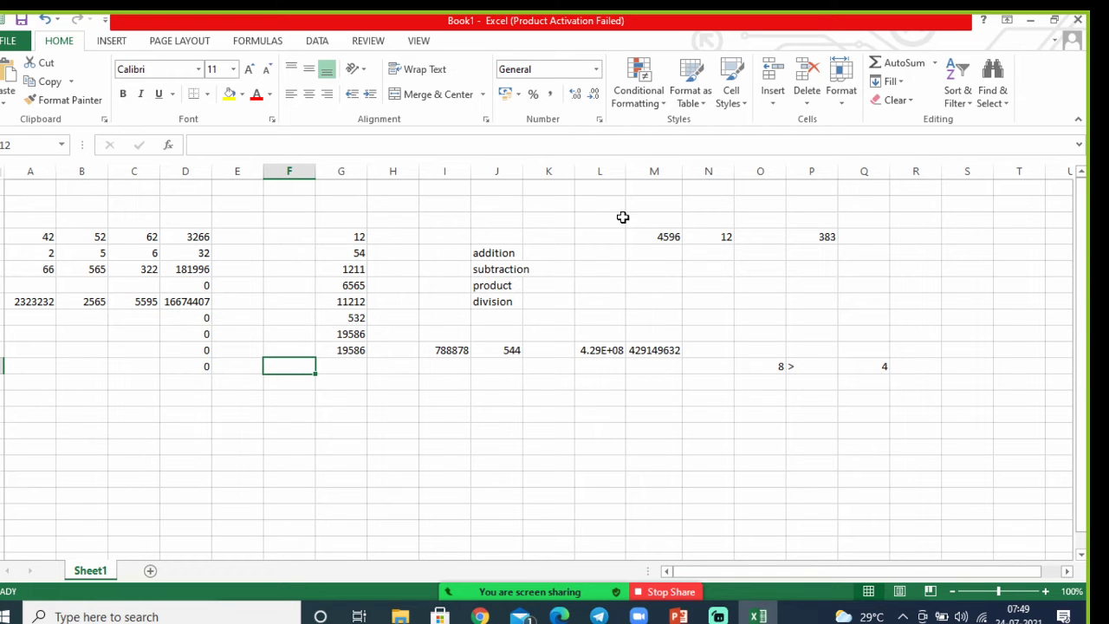
double_click(625, 177)
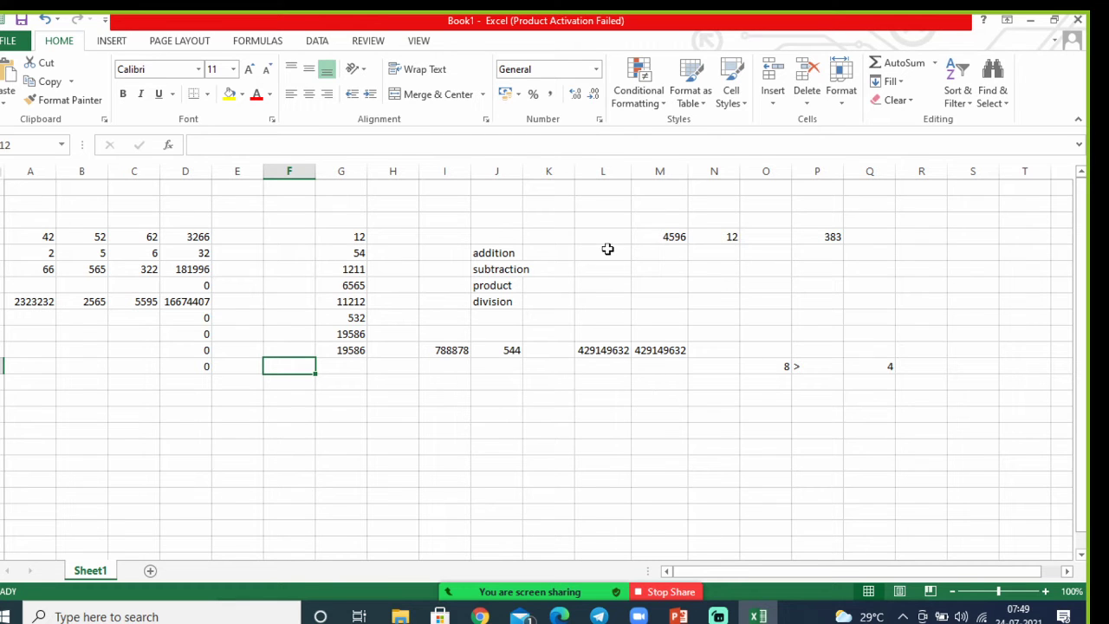
drag(633, 171, 598, 176)
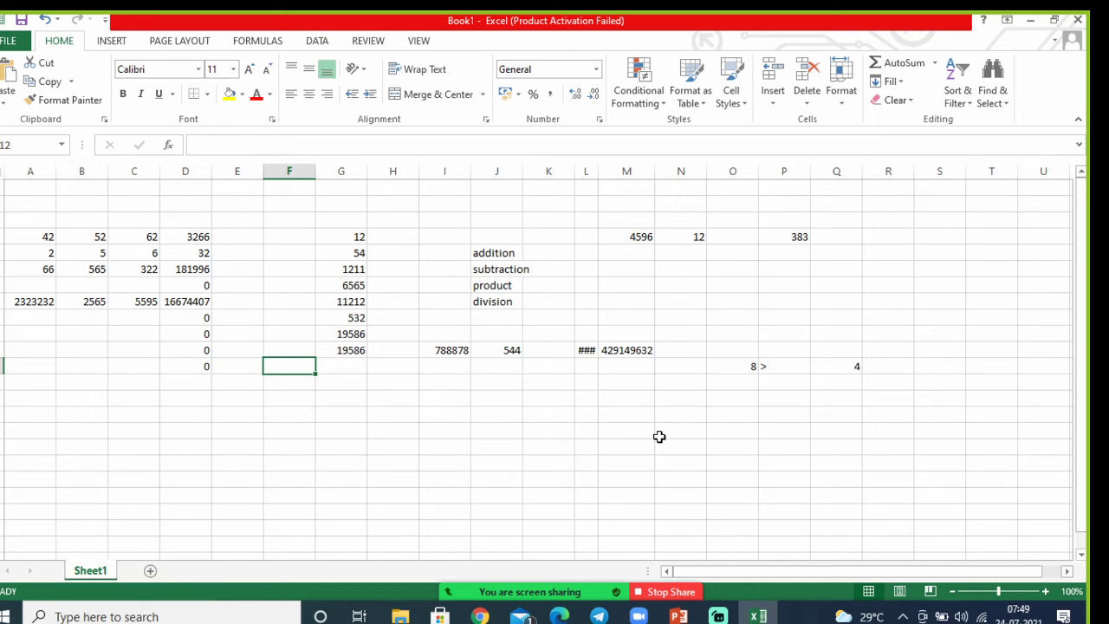
double_click(598, 174)
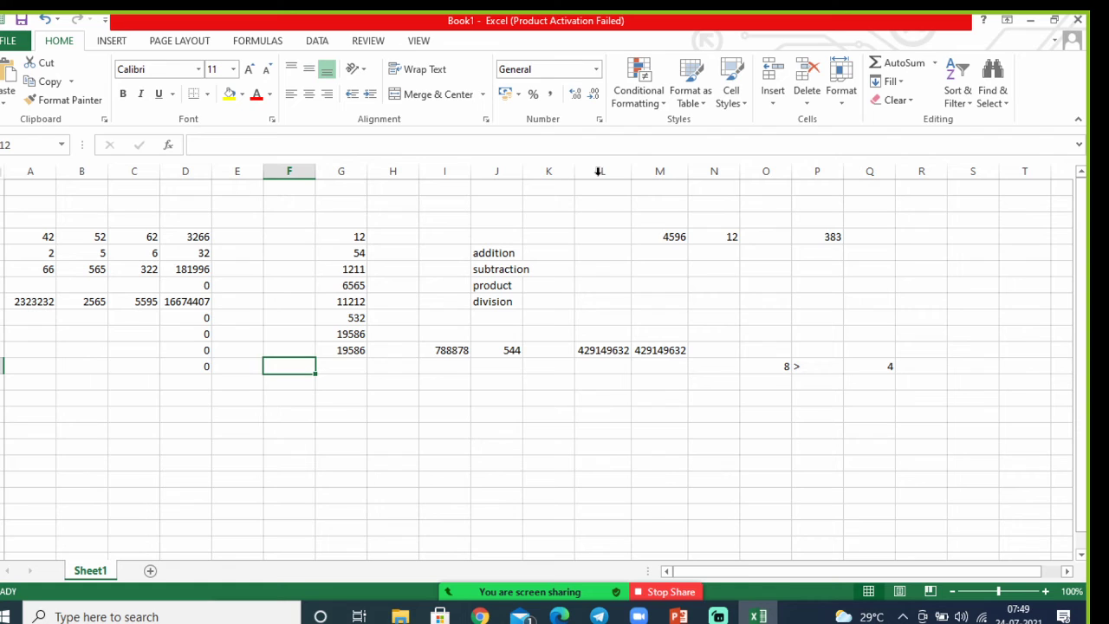
- Highlight the product formula in cell L11 with a yellow fill
click(616, 349)
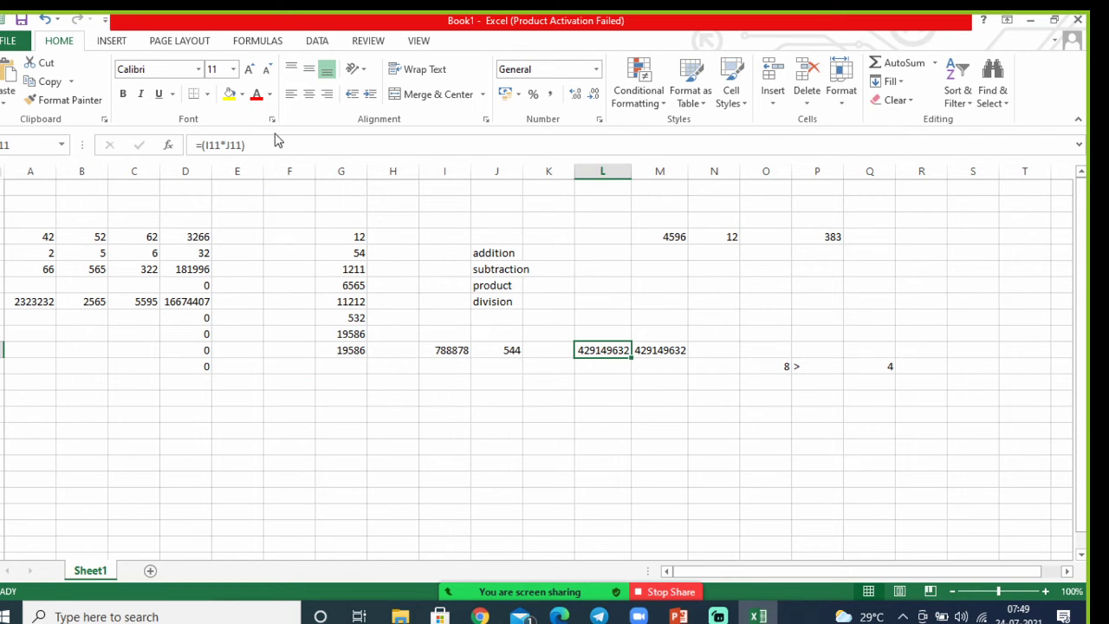
click(231, 95)
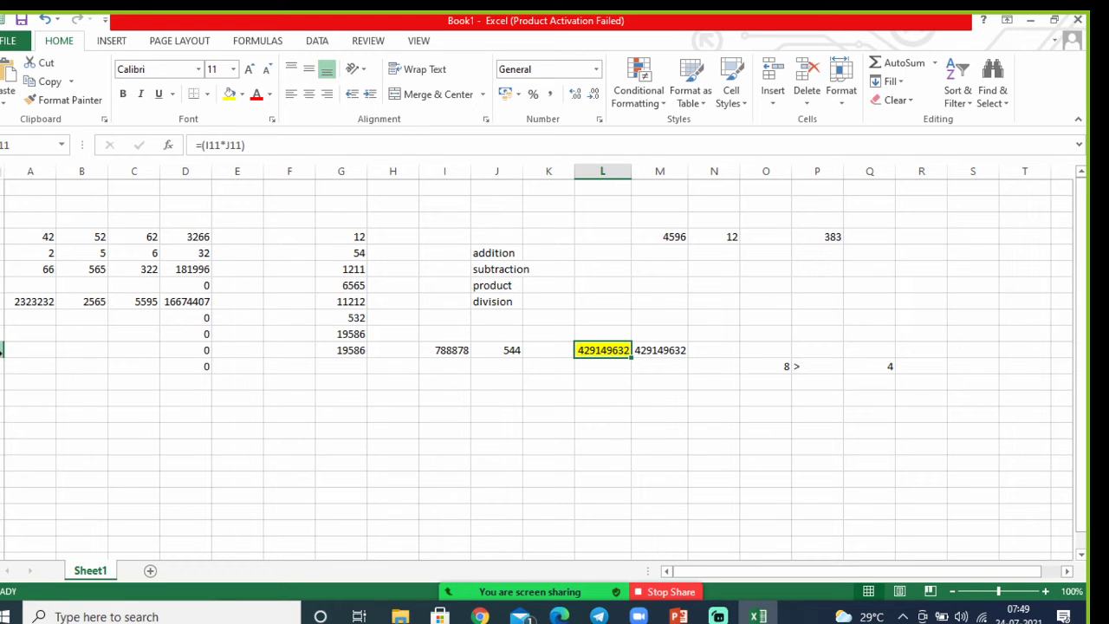
- Make row 11 slightly taller and narrow column L until the number in L11 displays as ###
drag(4, 356, 4, 362)
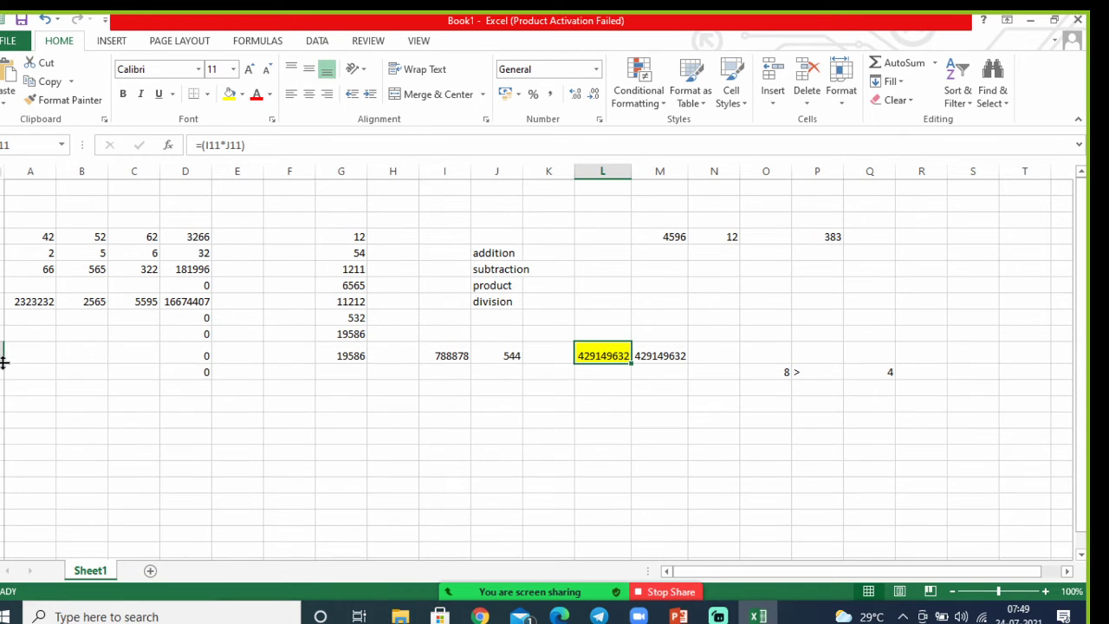
click(705, 374)
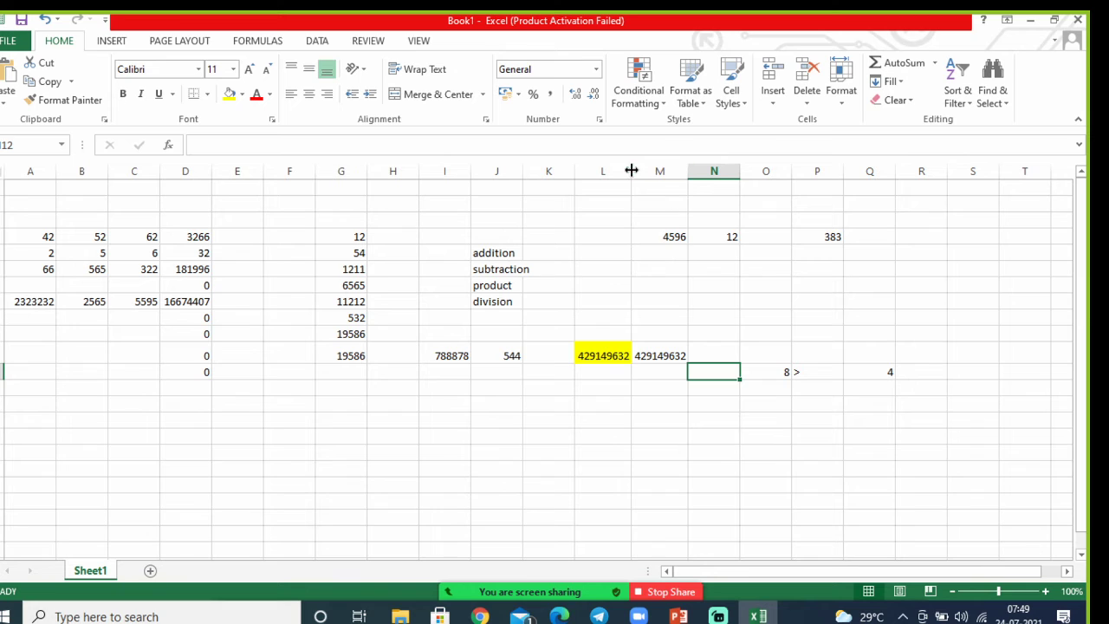
drag(630, 171, 597, 171)
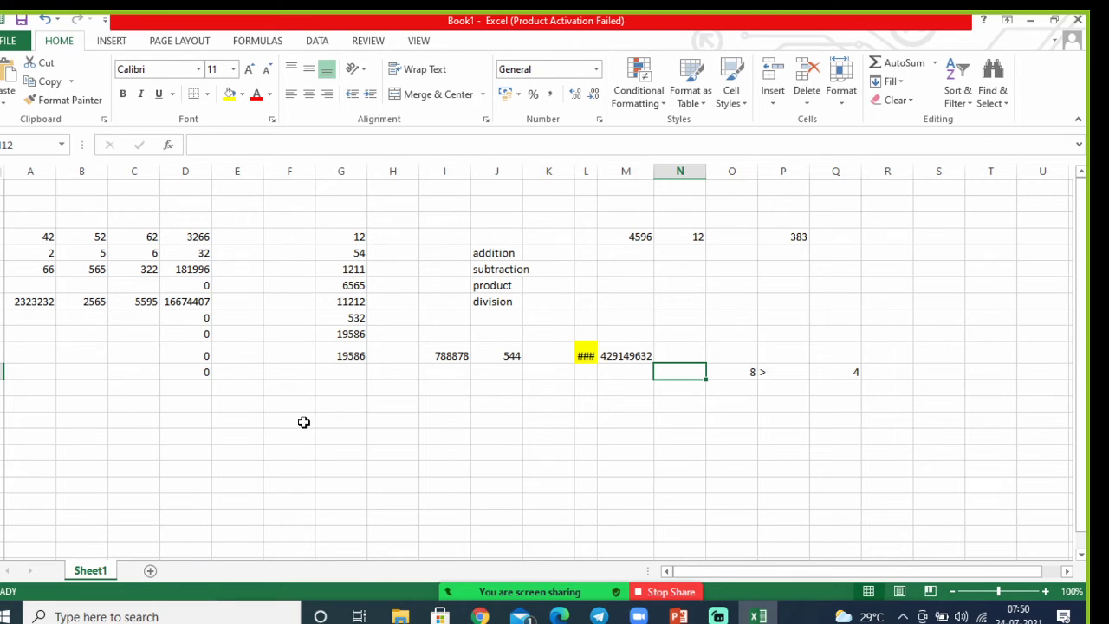
- Enter the error text #VALUE! in cell G14 as an example
click(342, 408)
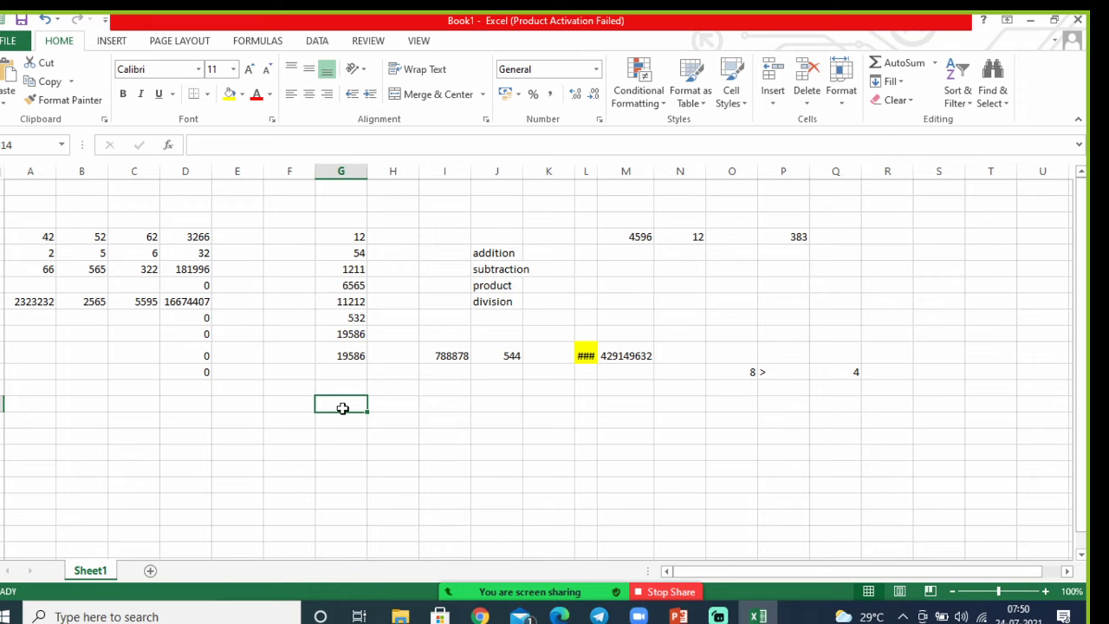
text(#)
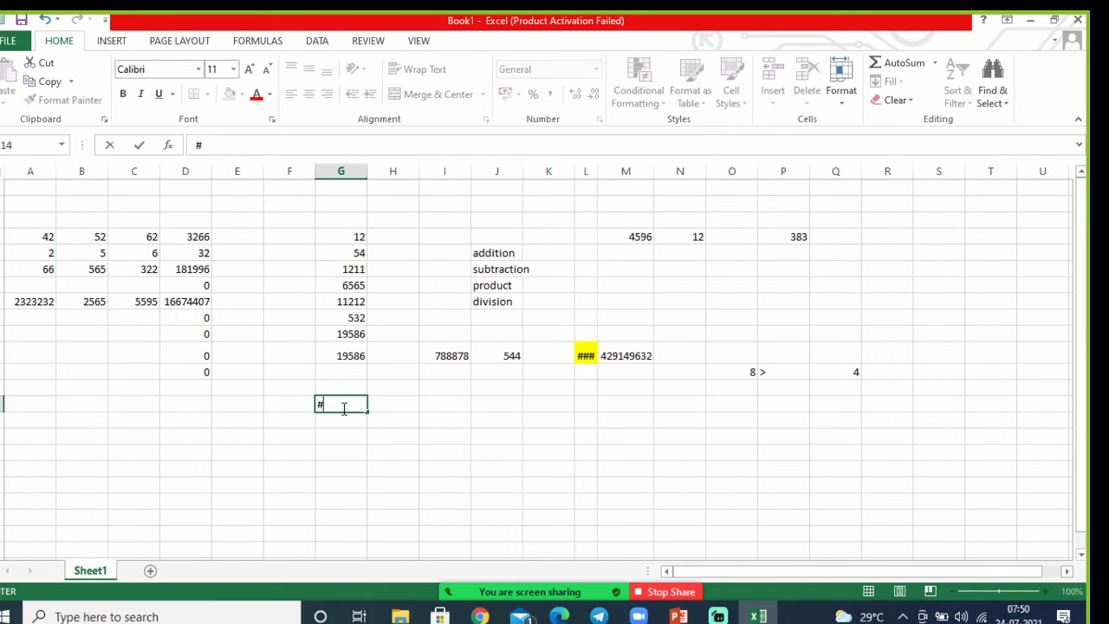
text(VALUE!)
click(469, 435)
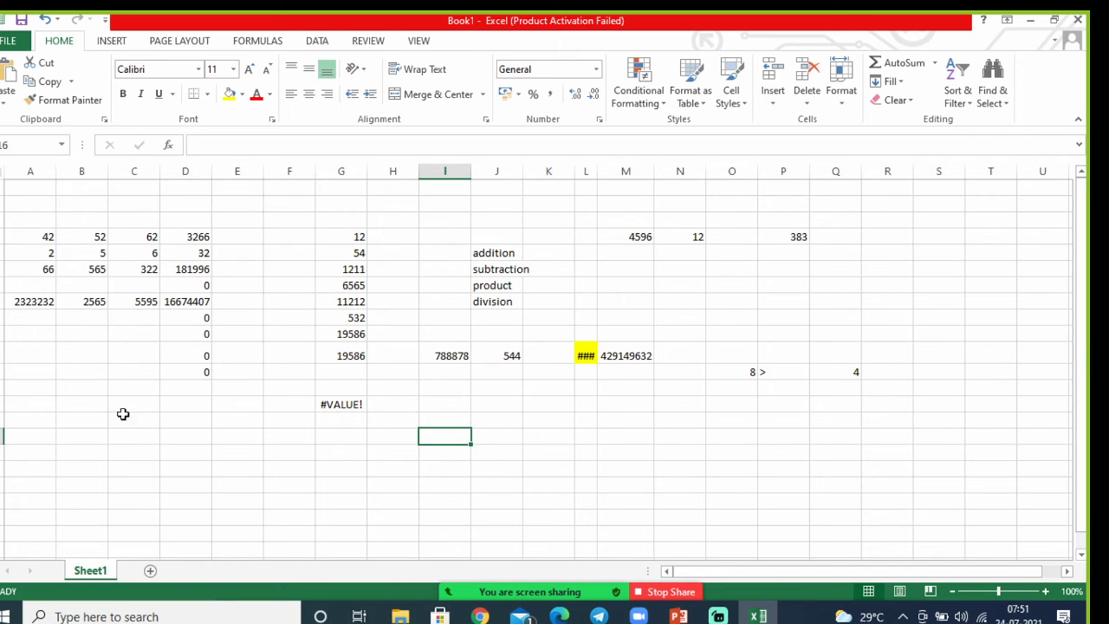
- Fill the range I14:K15 with yellow and undo the fill
click(82, 403)
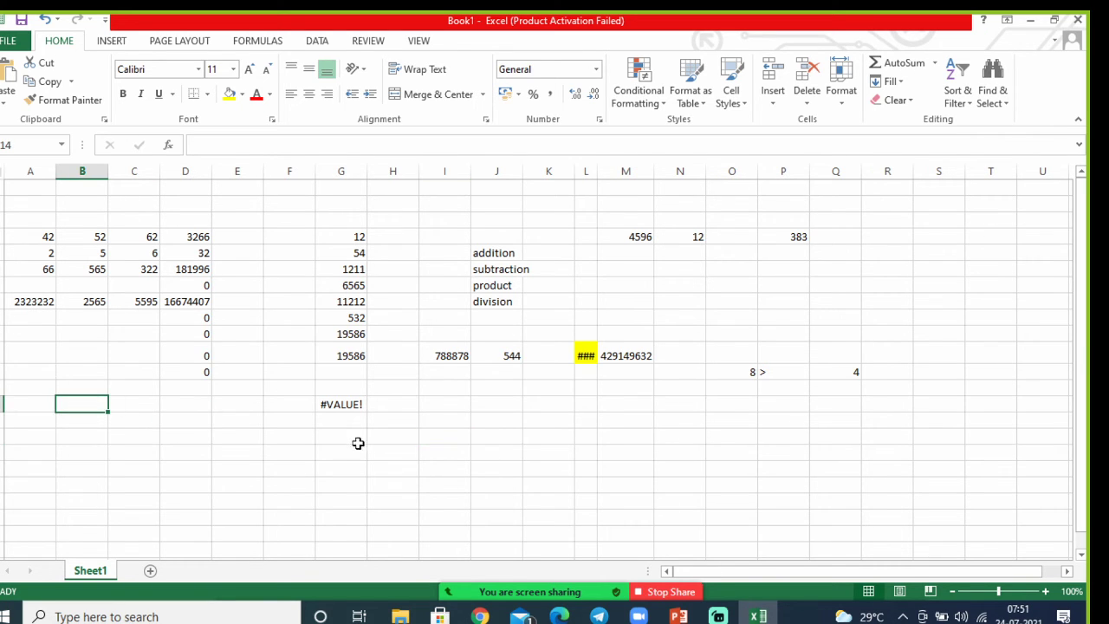
drag(436, 410, 553, 415)
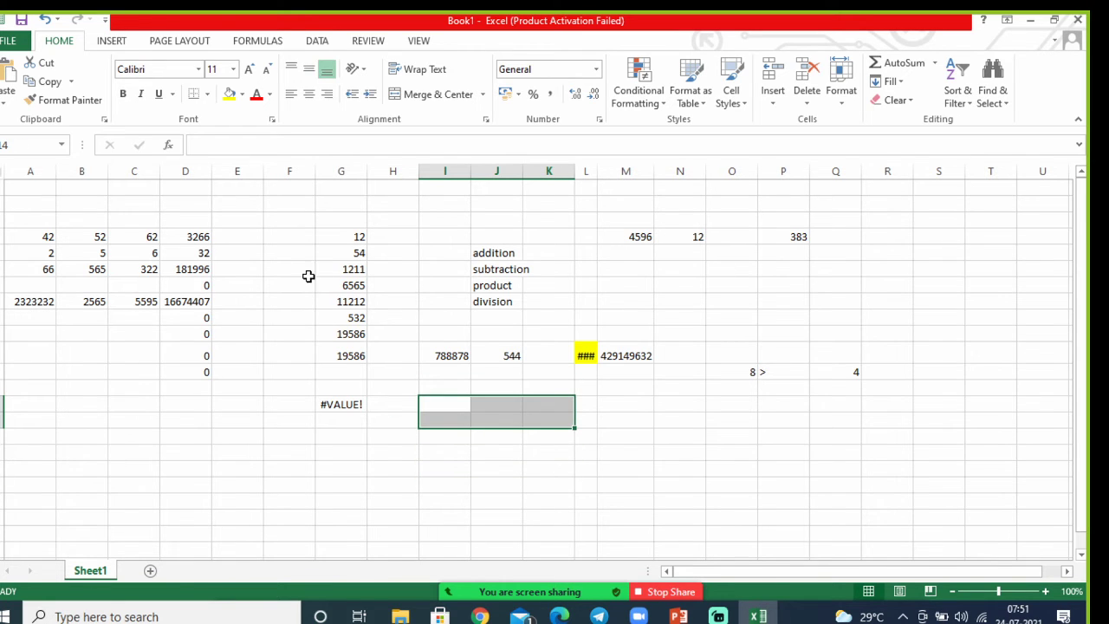
click(230, 93)
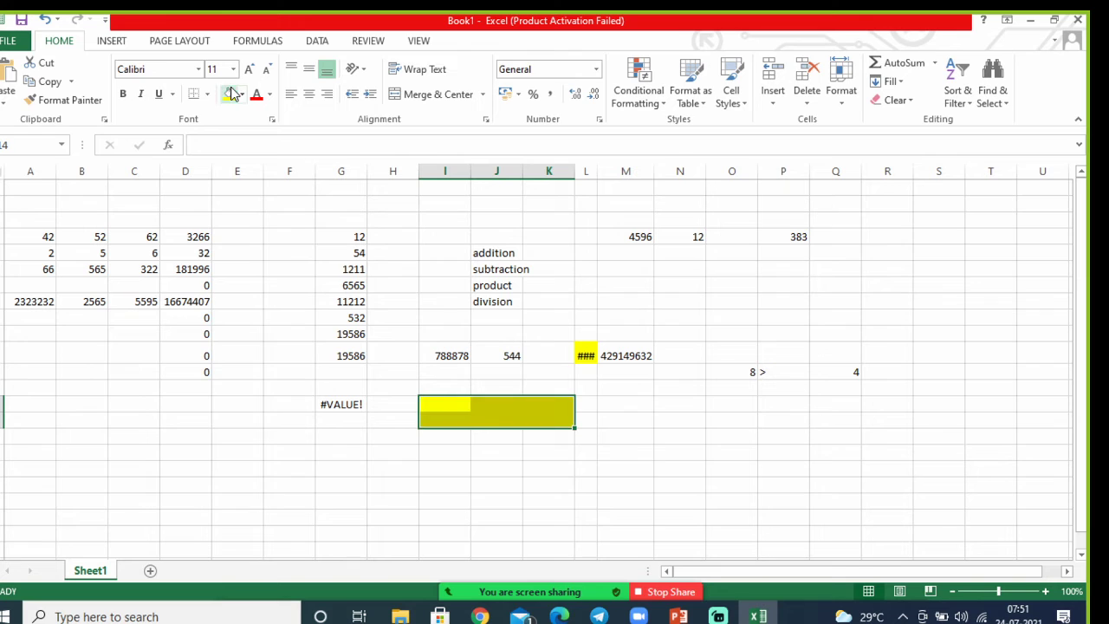
click(475, 454)
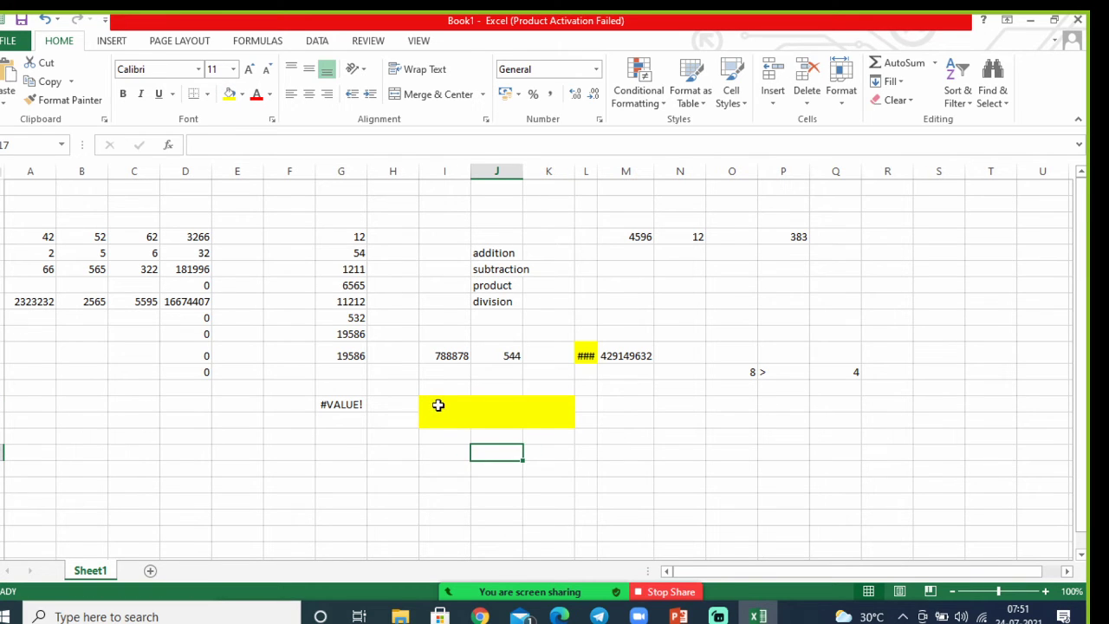
key(ctrl+z)
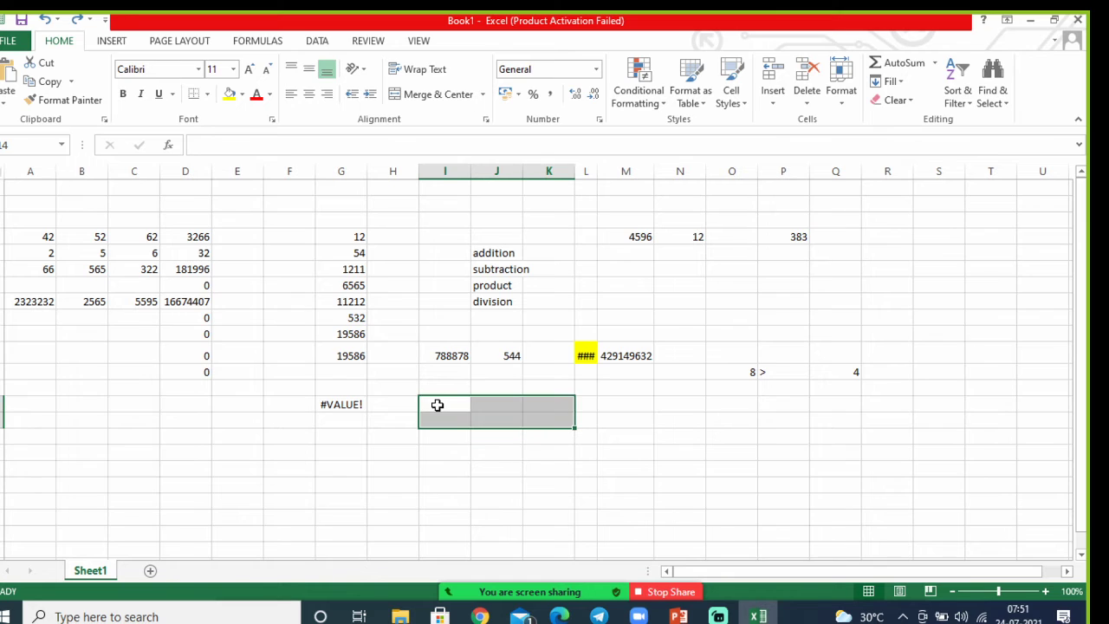
click(532, 466)
click(456, 405)
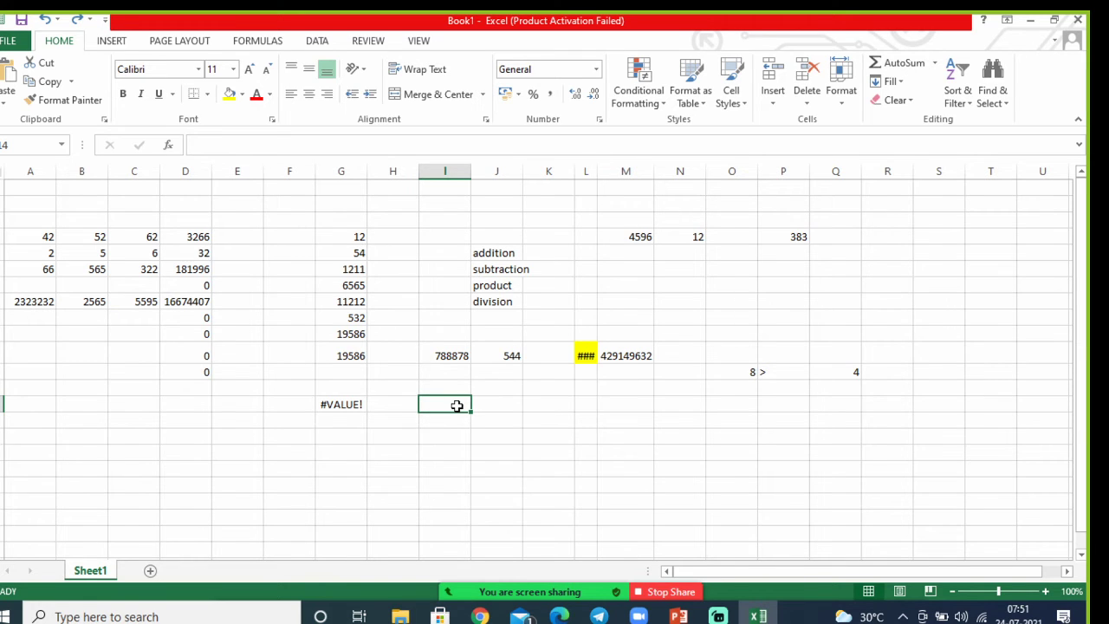
- Try to enter the formula =(/-), containing only operators without operands, in cell K14
click(540, 402)
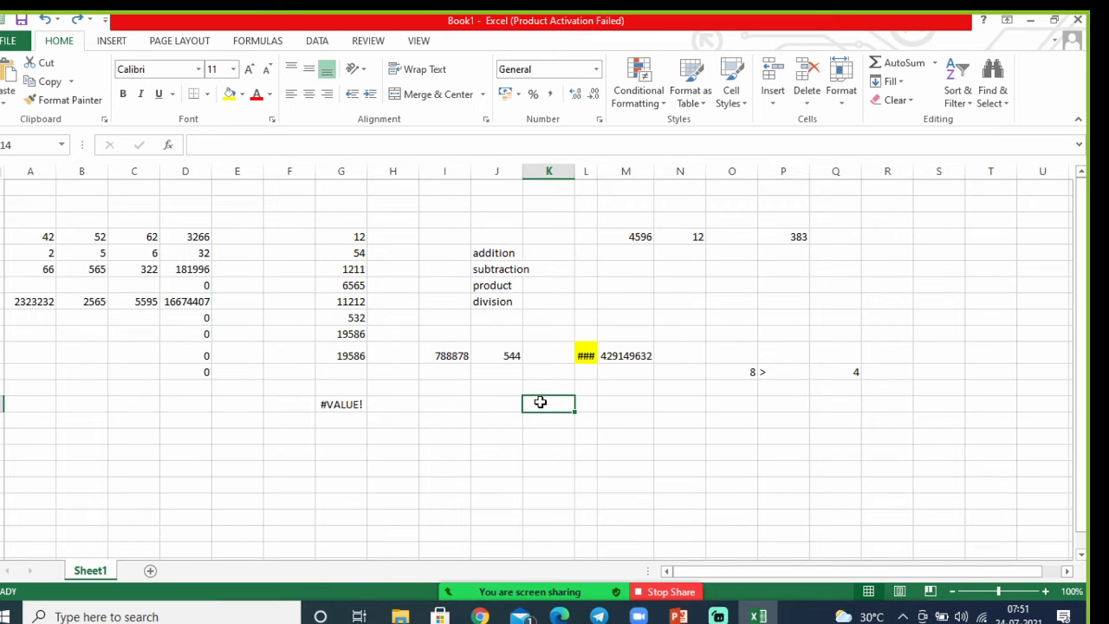
text(+)
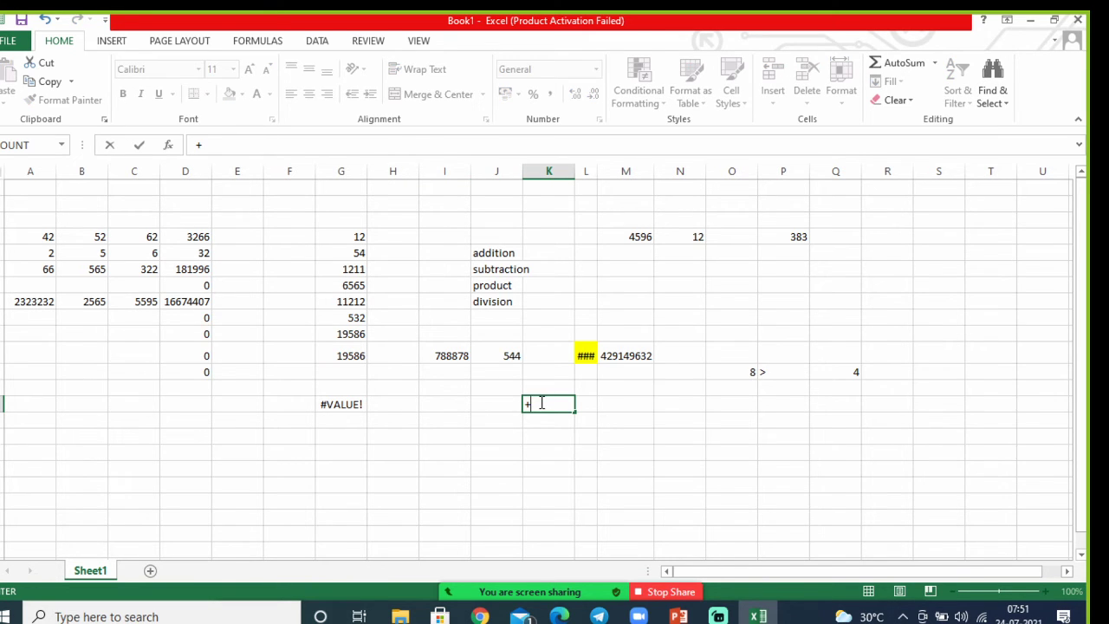
key(BackSpace)
text(=()
key(BackSpace)
text(-))
key(Return)
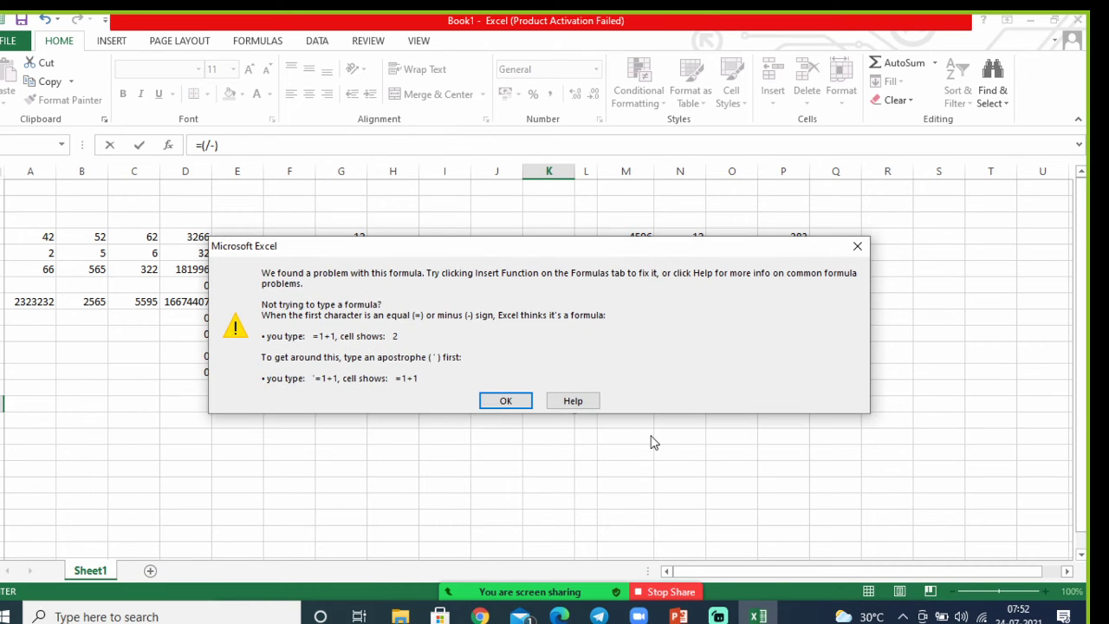
click(506, 401)
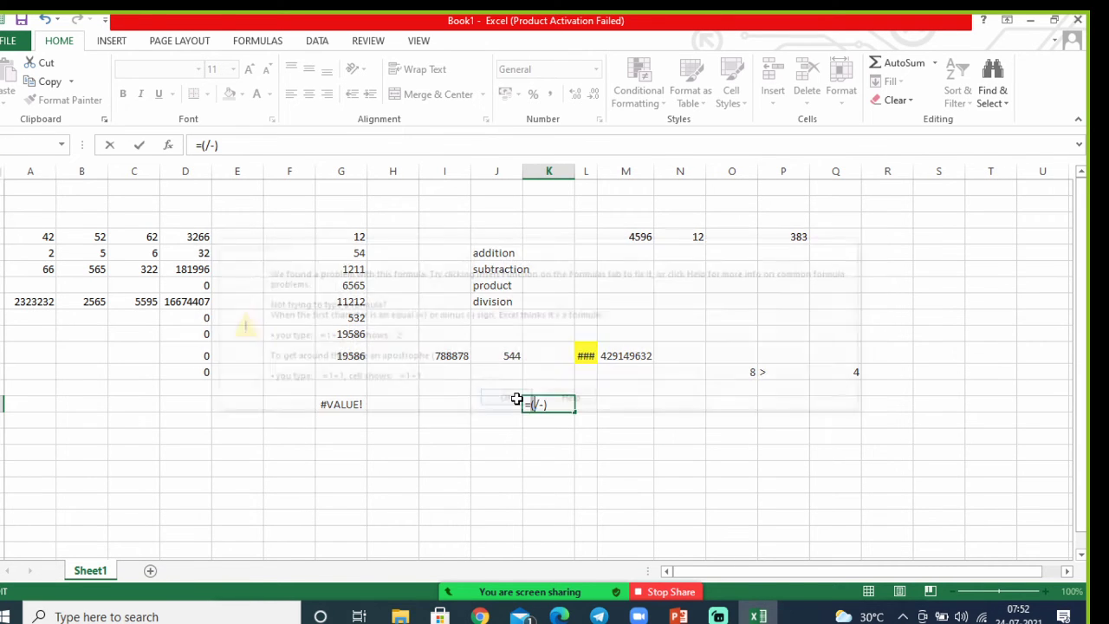
- Clear the rejected operator-only formula from cell K14
click(644, 466)
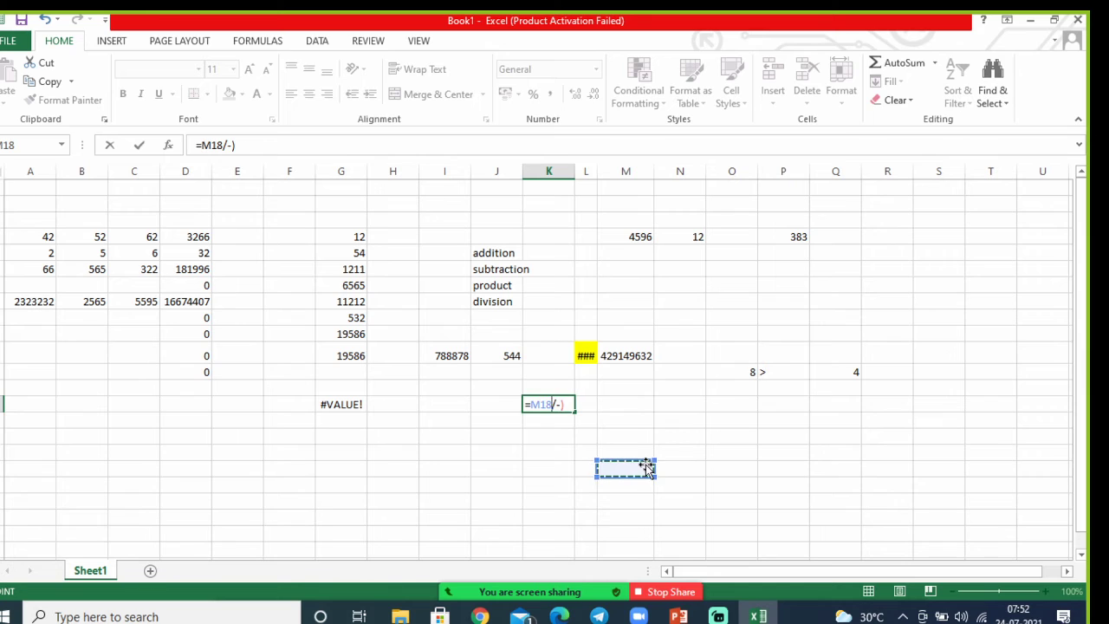
click(520, 470)
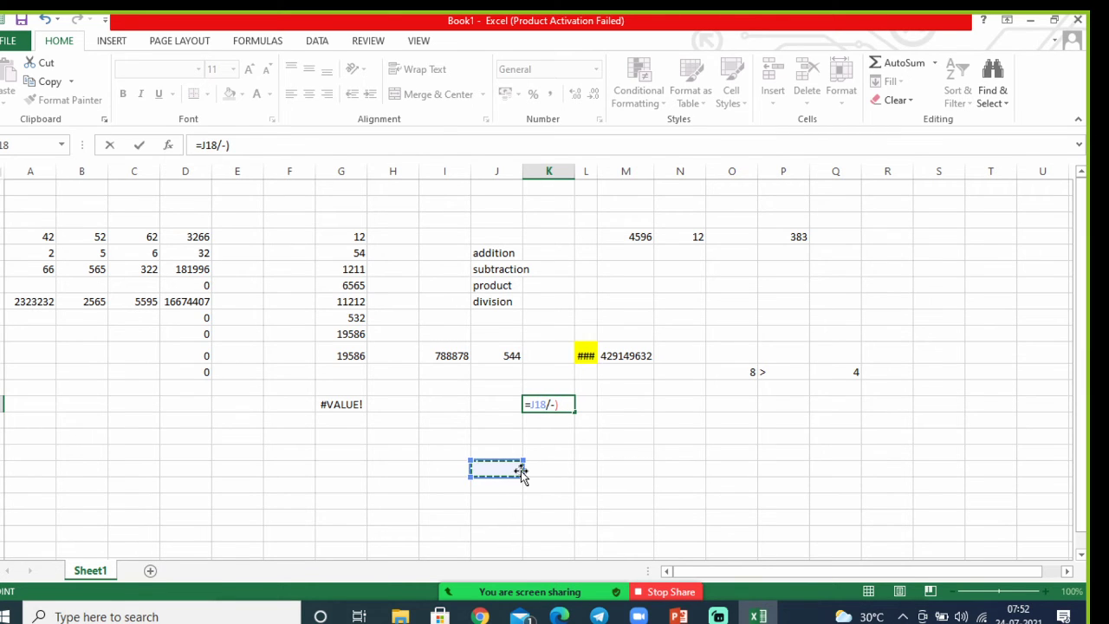
key(BackSpace)
key(BackSpace)
key(BackSpace)
key(BackSpace)
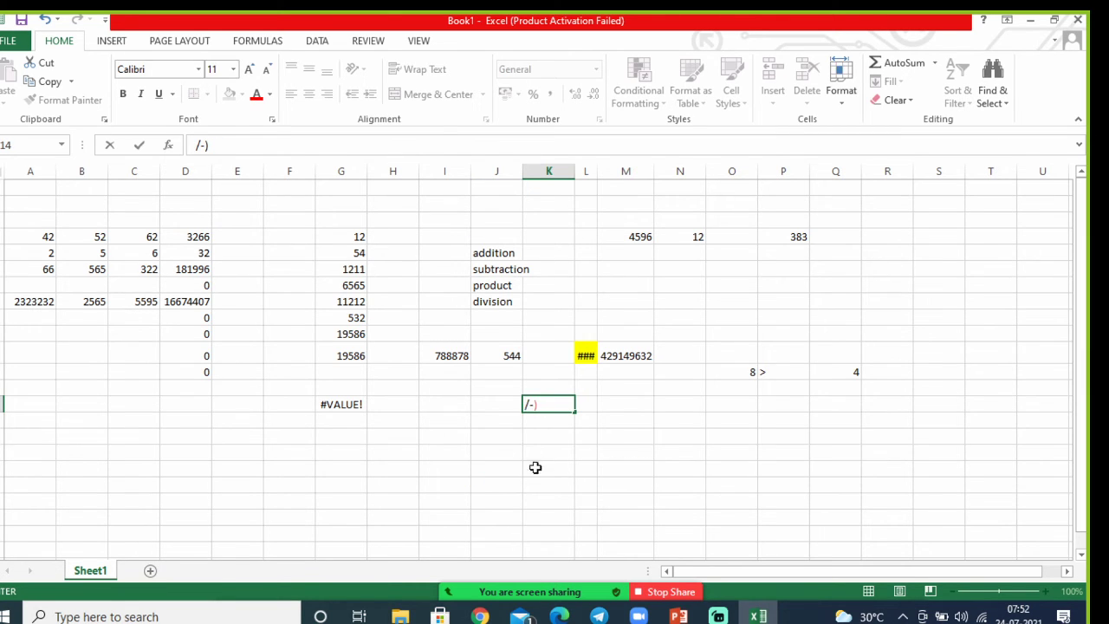
click(550, 405)
key(BackSpace)
key(BackSpace)
key(BackSpace)
text(+)
key(BackSpace)
- Enter the faulty formula =(H14*/I14) in cell K14 and accept the suggested correction to =(H14*I14)
text(=)
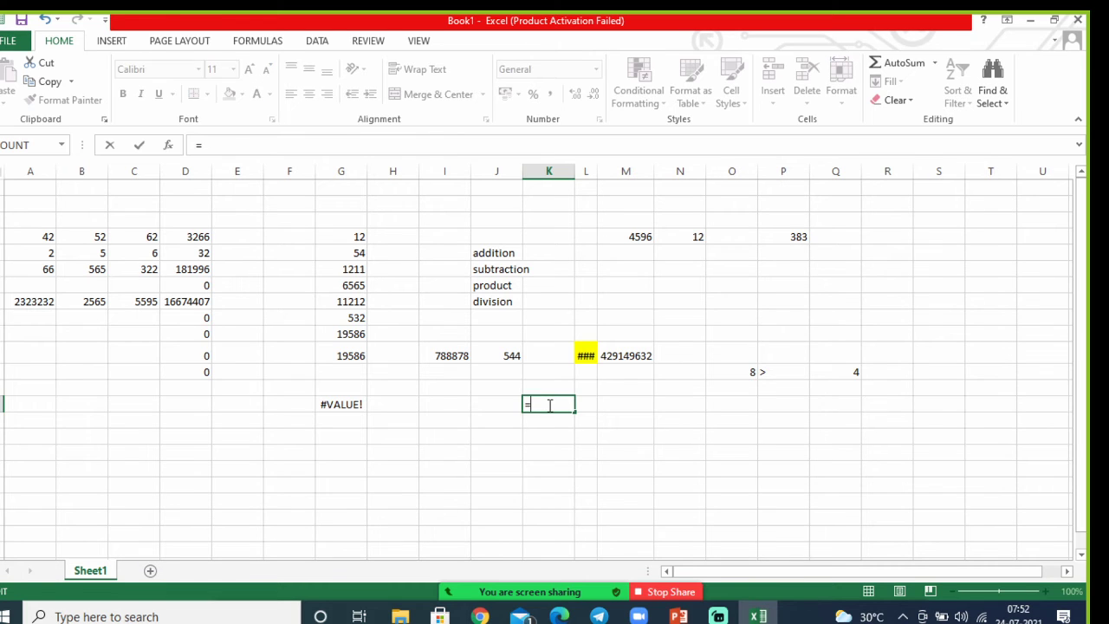
text(()
click(404, 408)
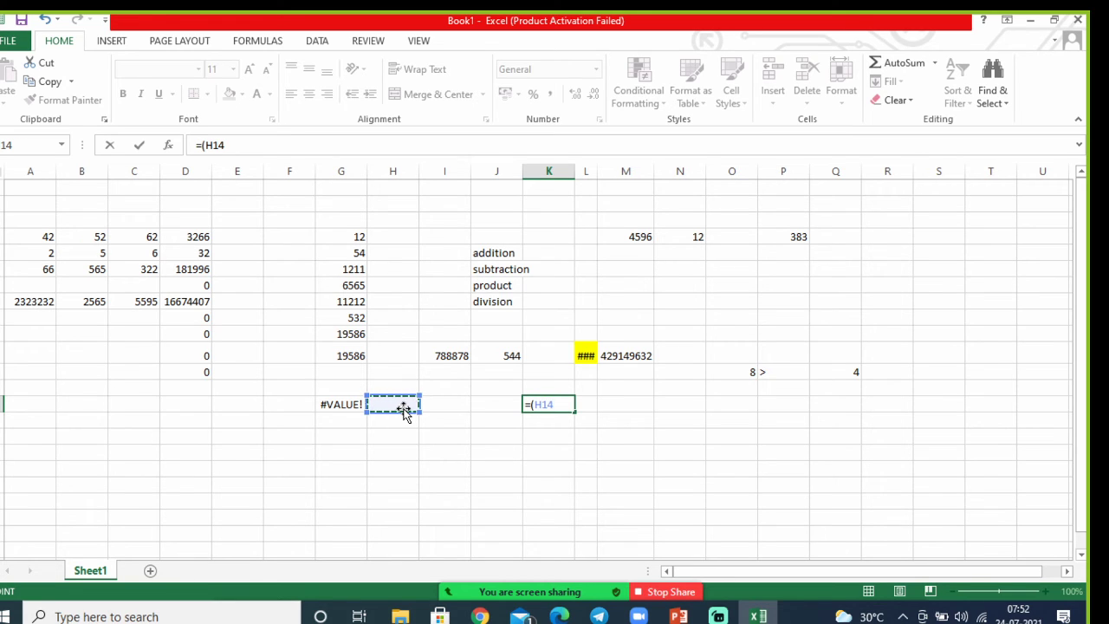
text(*/)
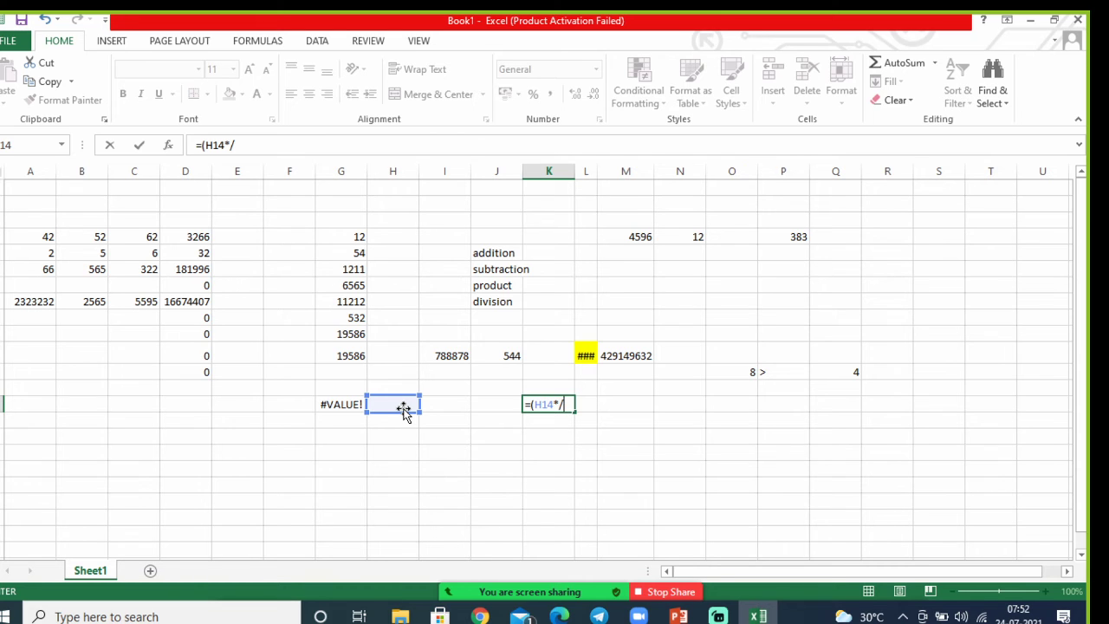
click(450, 409)
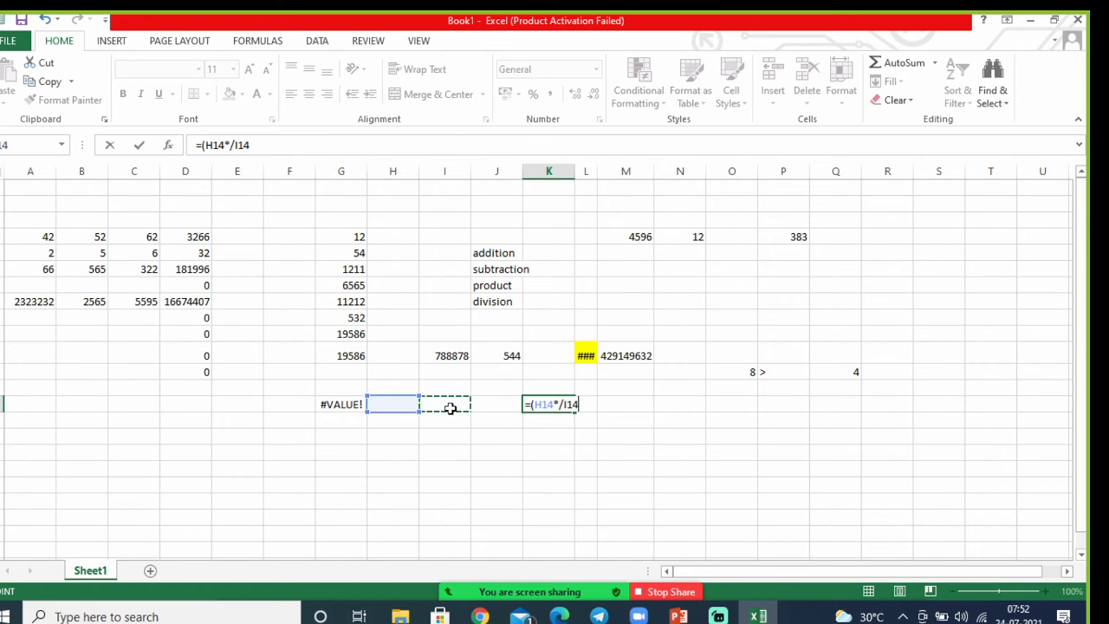
text())
key(Return)
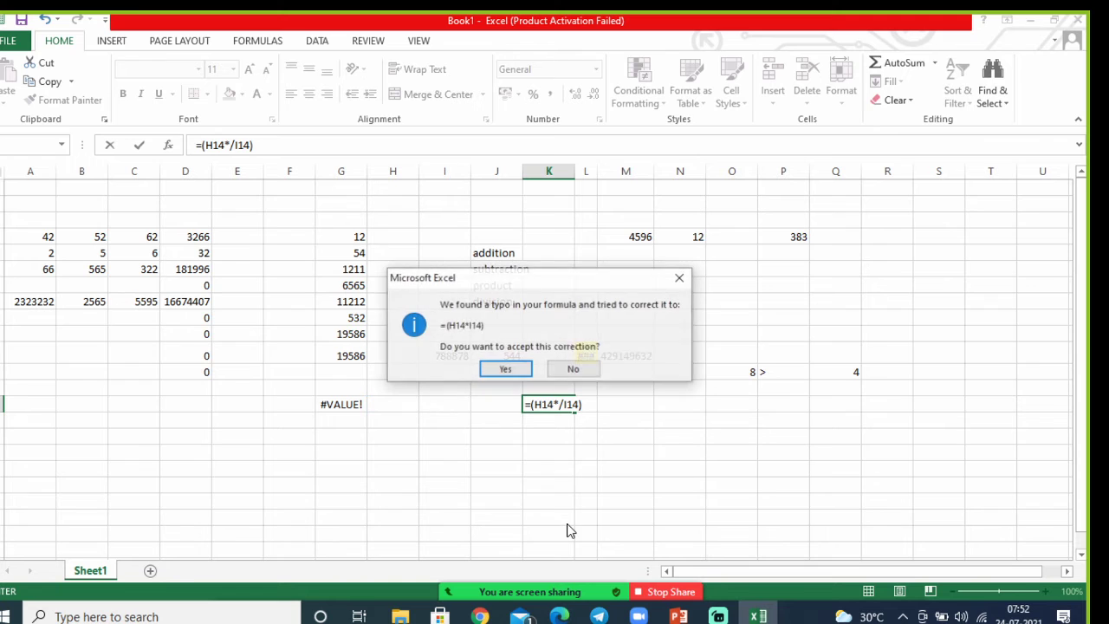
click(507, 369)
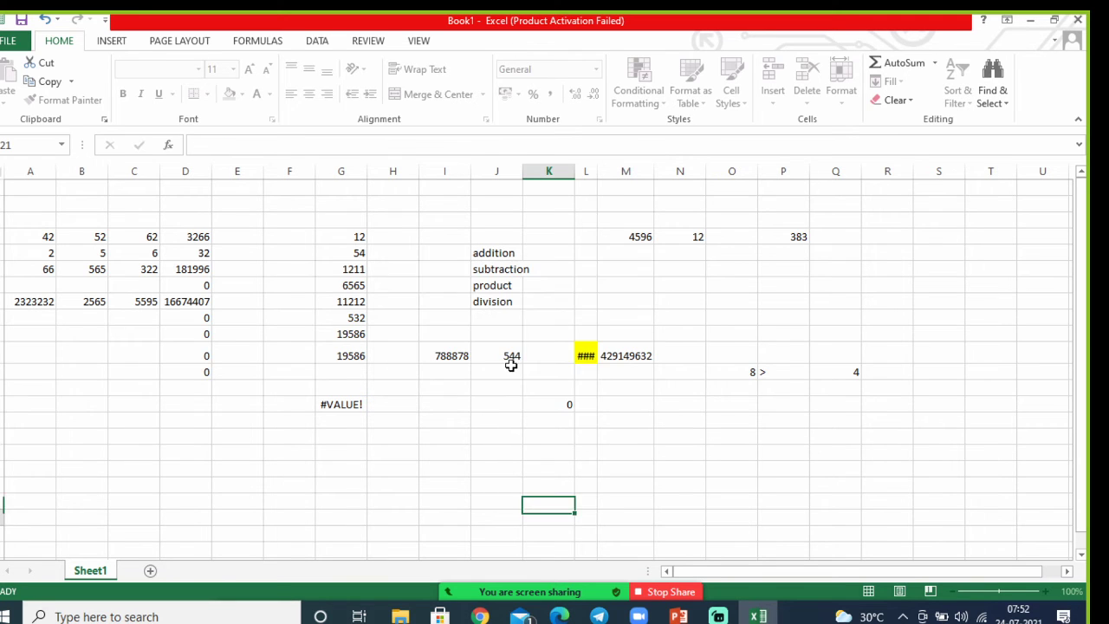
click(564, 405)
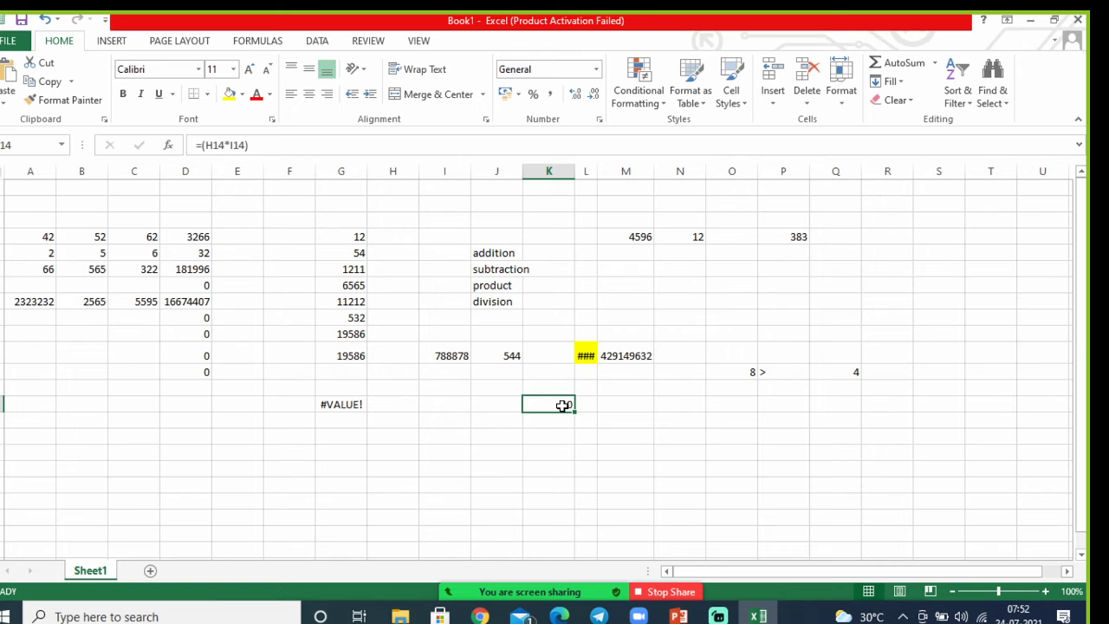
click(642, 459)
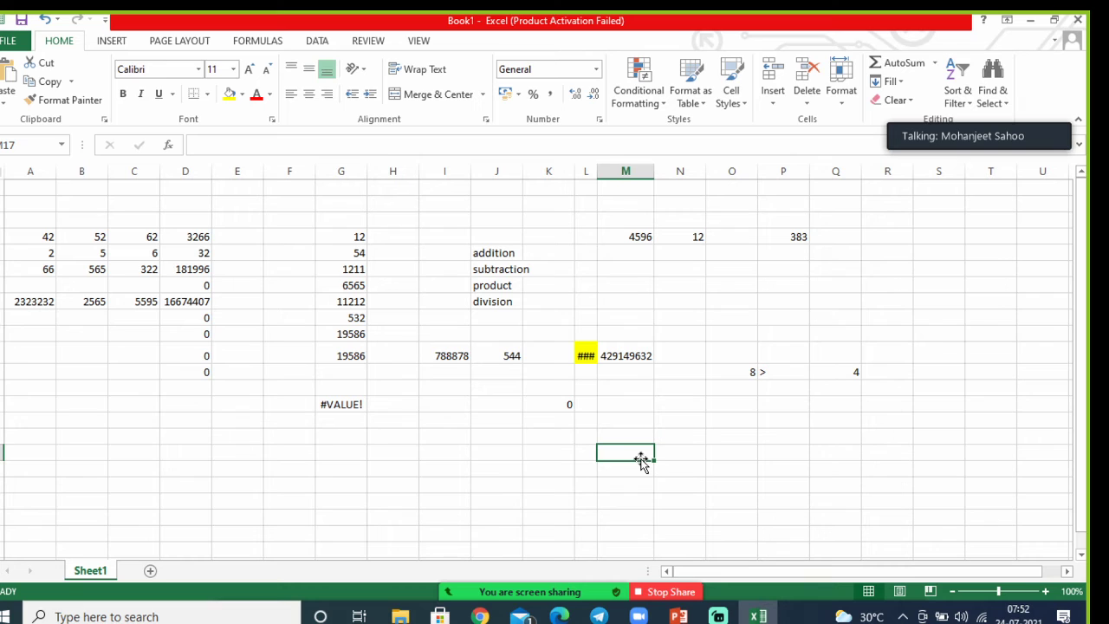
click(440, 422)
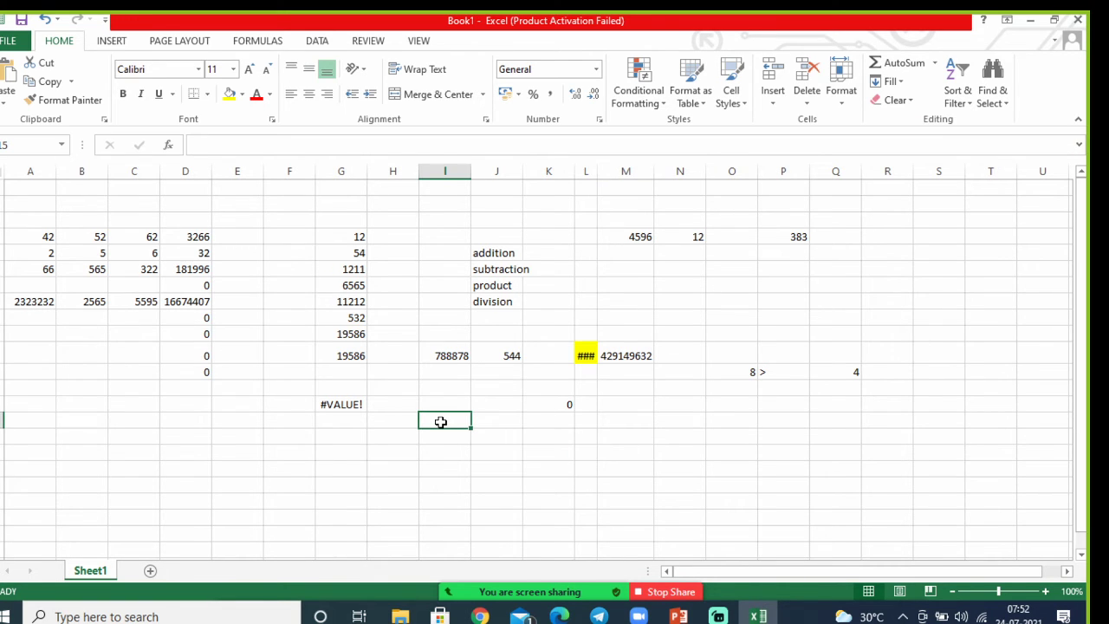
text(5656565665)
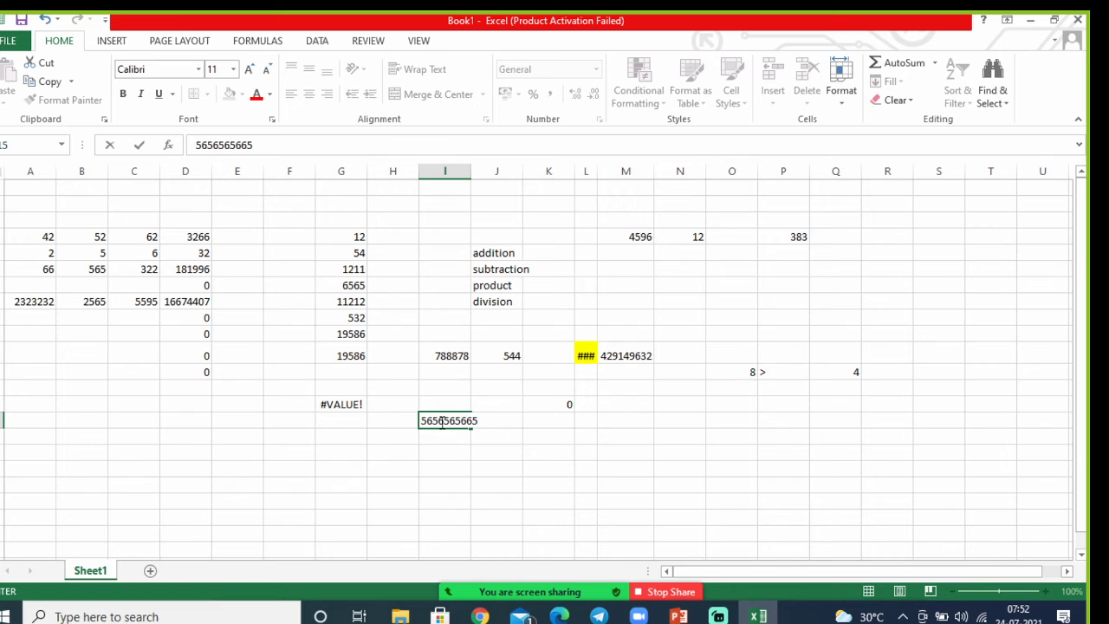
text(*23233232)
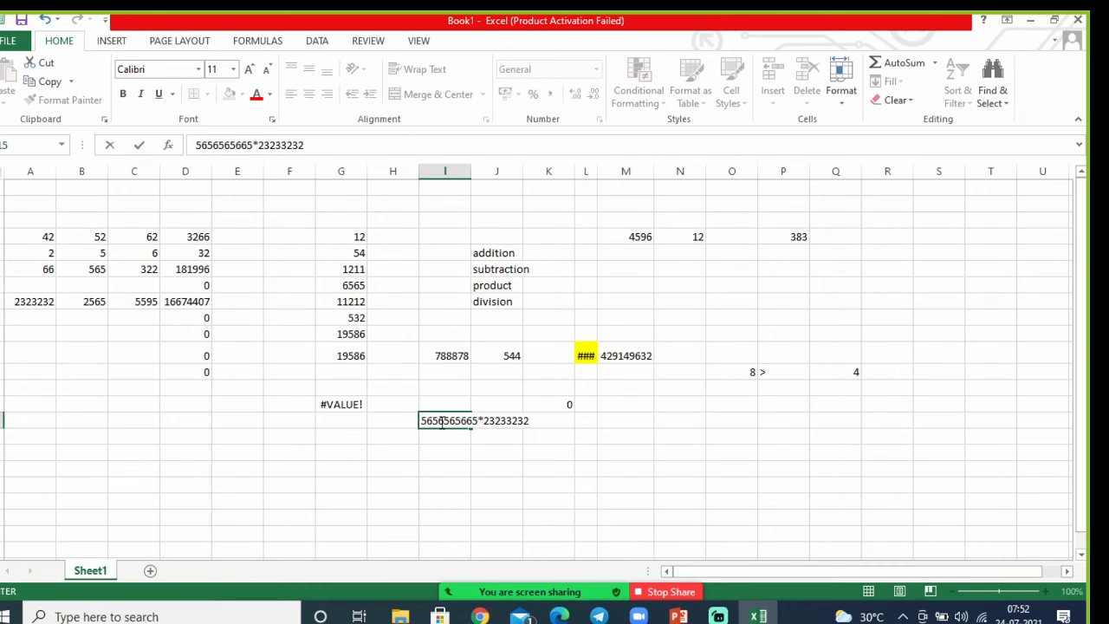
click(692, 427)
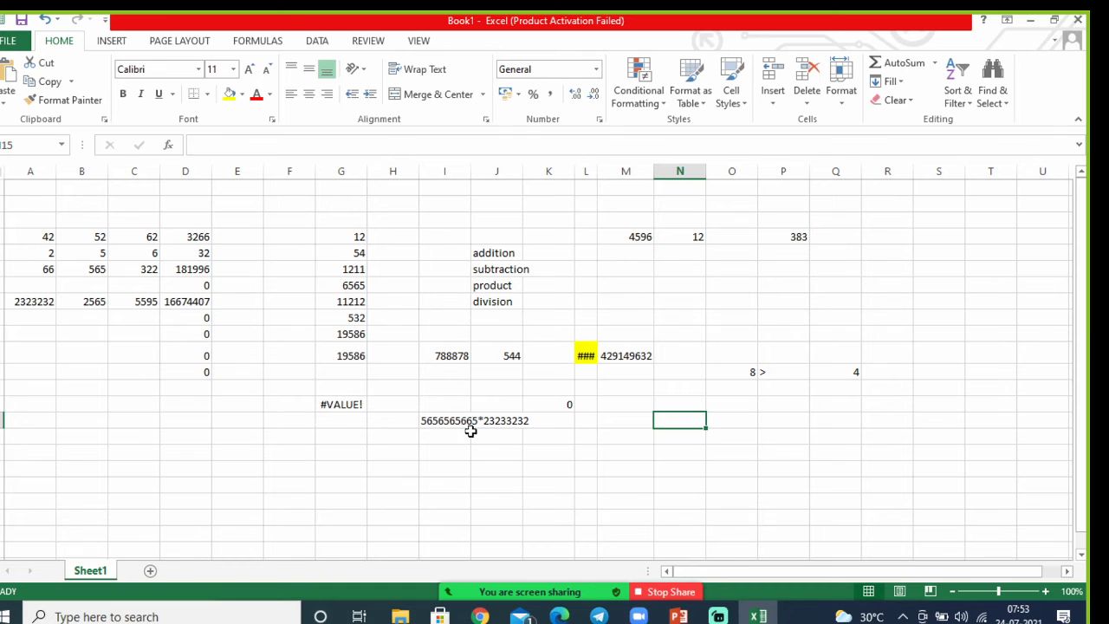
- Switch to the Zoom meeting's participants list, enlarge it to view all attendees, and minimize it
mouse_move(525, 585)
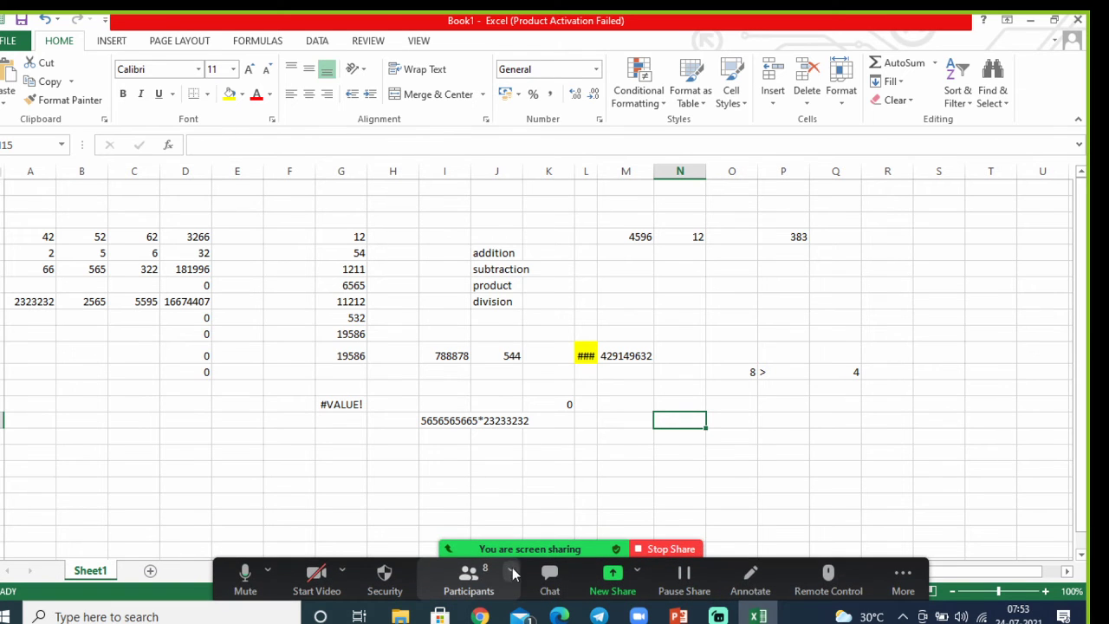
click(469, 579)
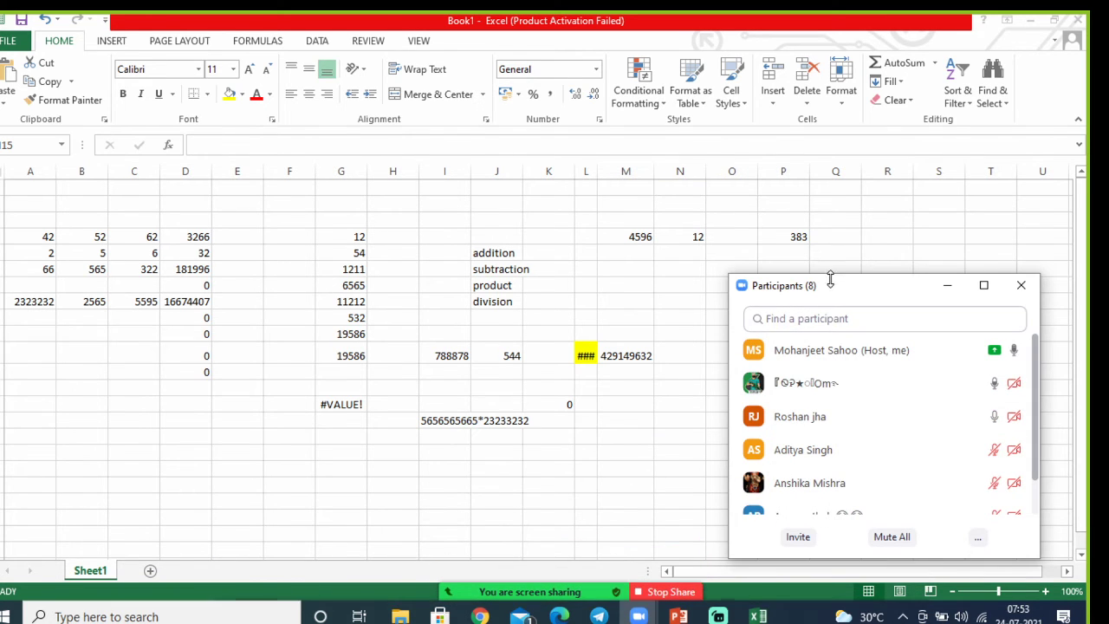
drag(841, 277, 842, 147)
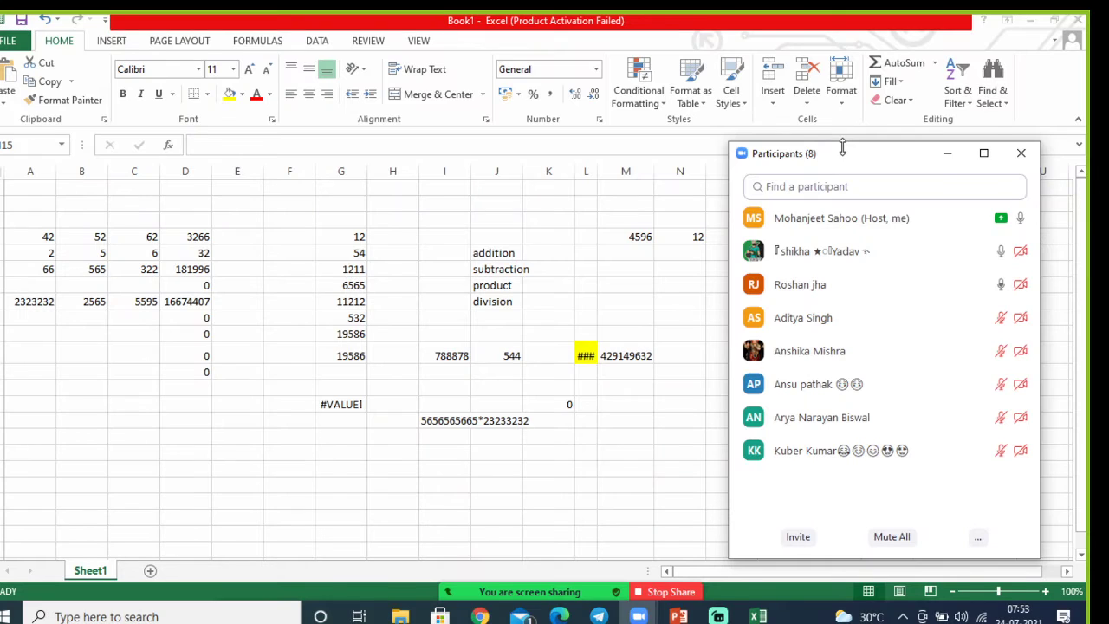
click(945, 153)
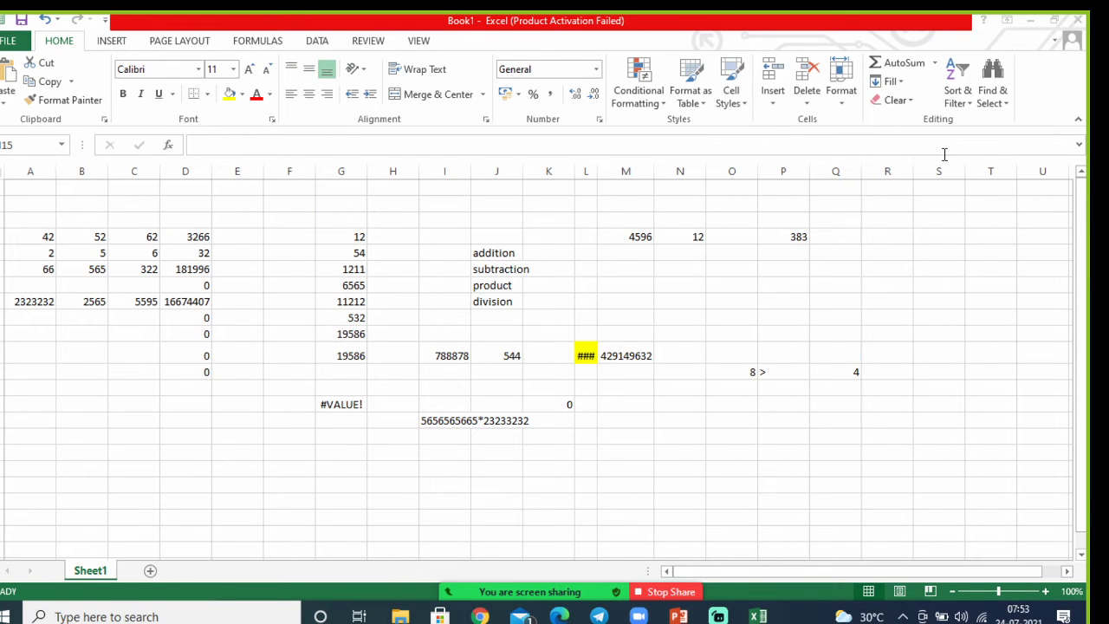
mouse_move(546, 597)
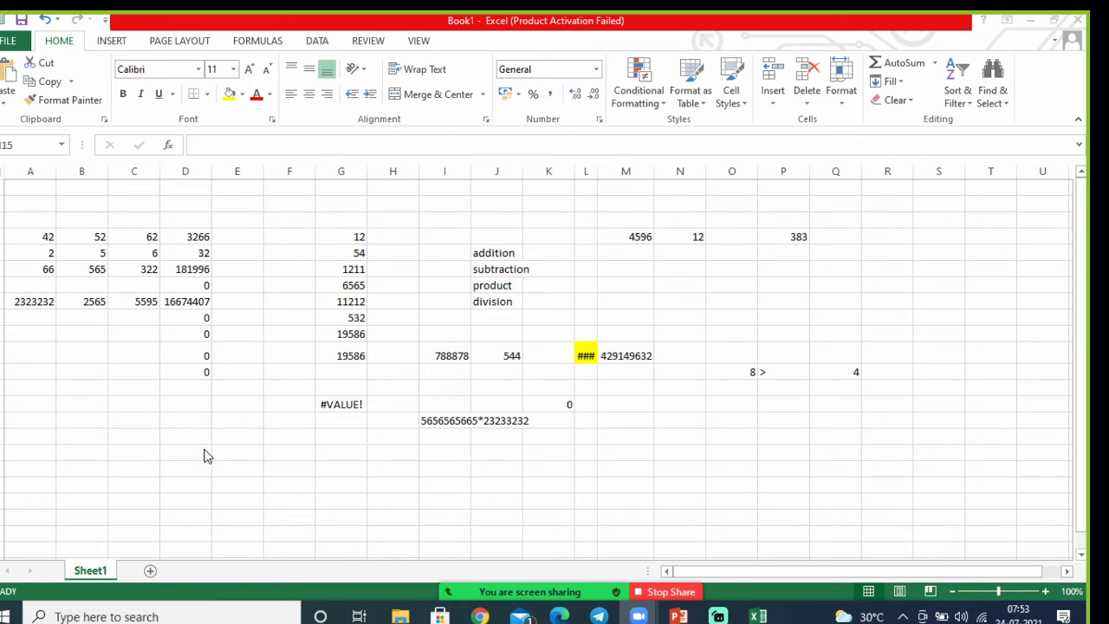
- Return to the Excel worksheet and enter 1234 in cell C15 and 454 in cell D15
click(141, 449)
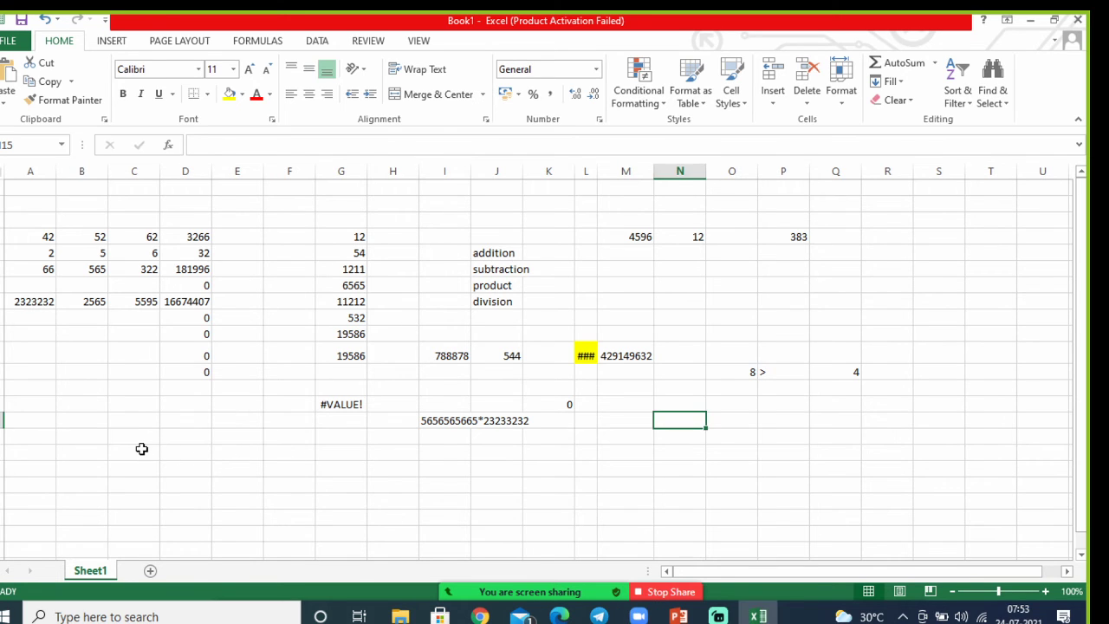
click(141, 449)
click(138, 412)
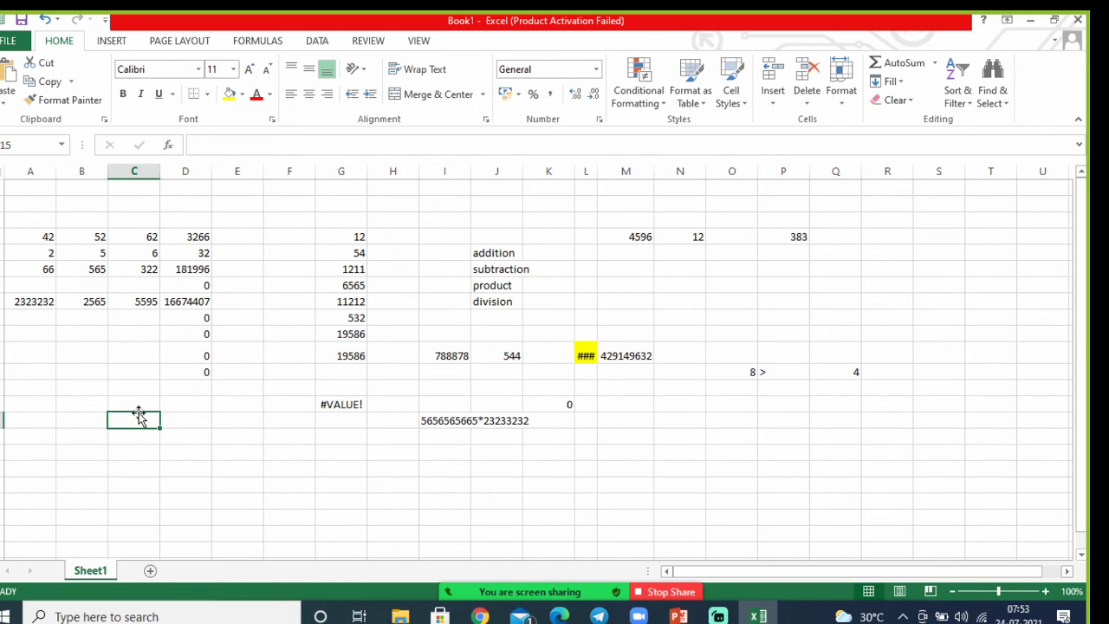
text(12)
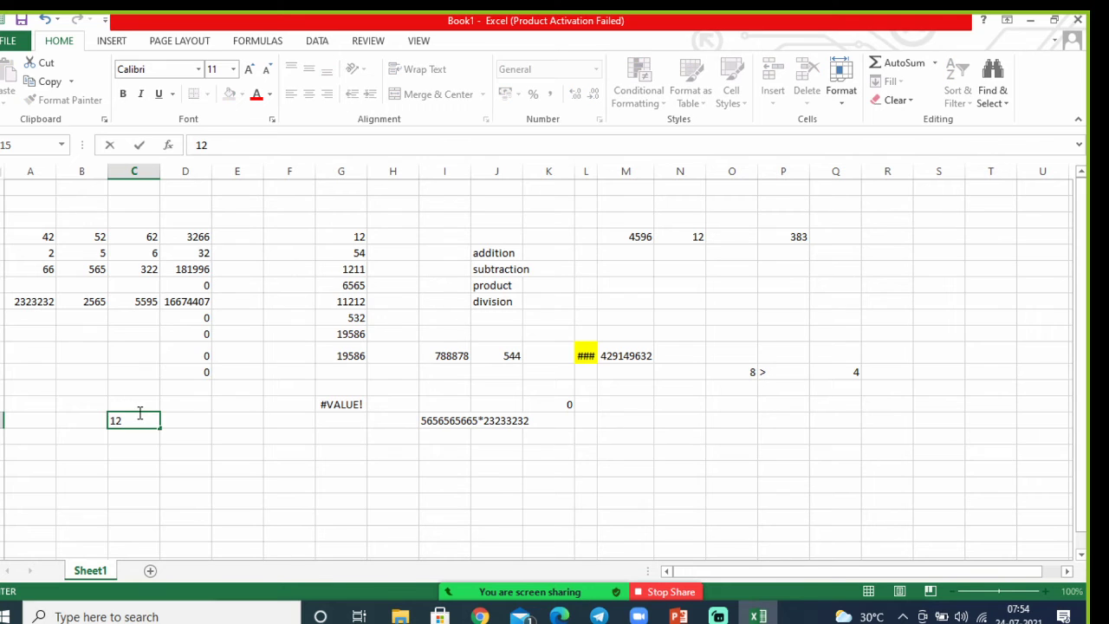
text(34)
click(200, 424)
text(454)
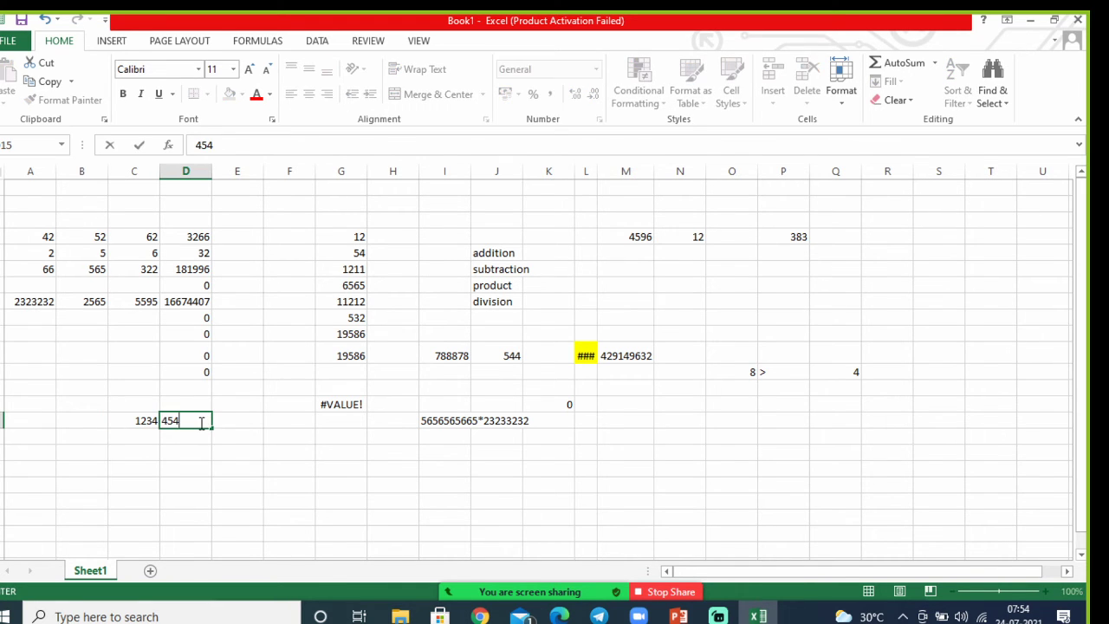
- Enter the formula =(C15/0) in cell E15 to demonstrate a division-by-zero error
click(245, 423)
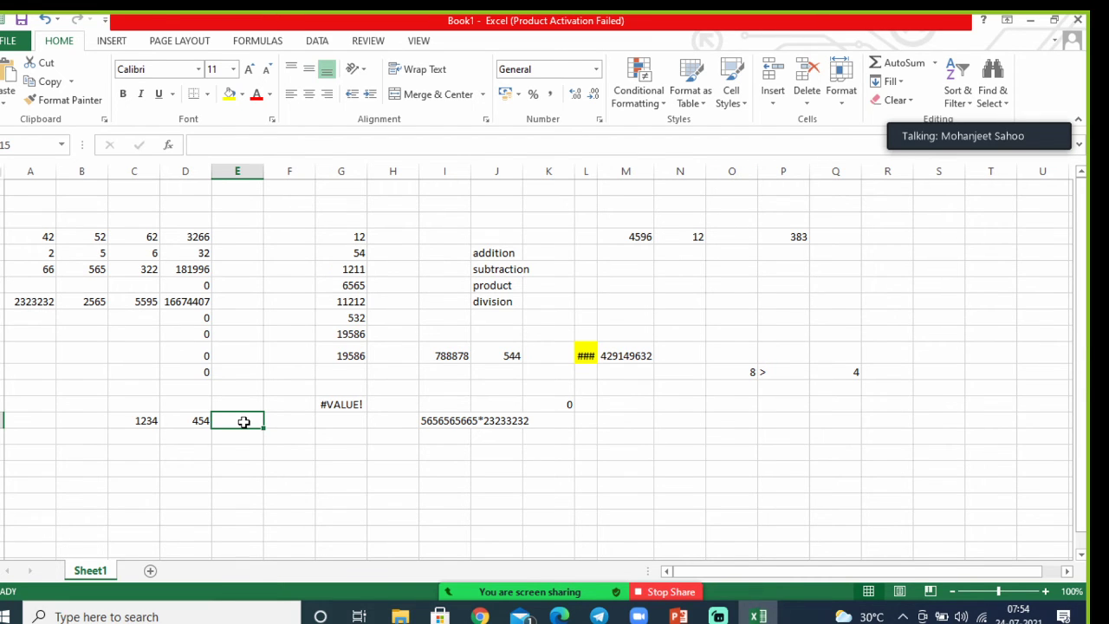
text(+)
key(BackSpace)
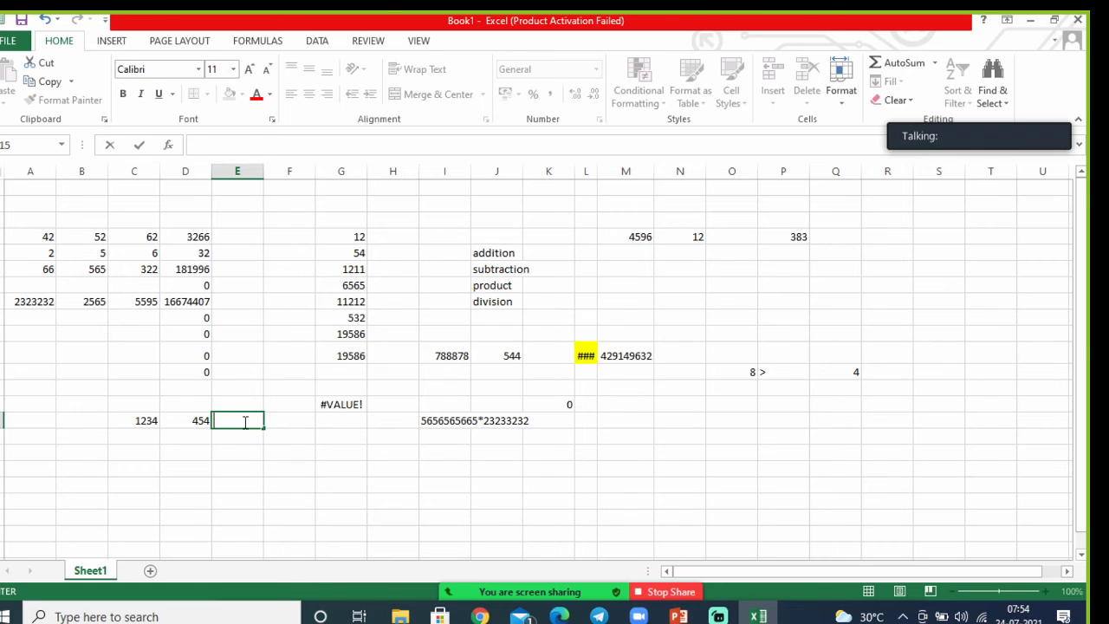
text(=)
click(147, 420)
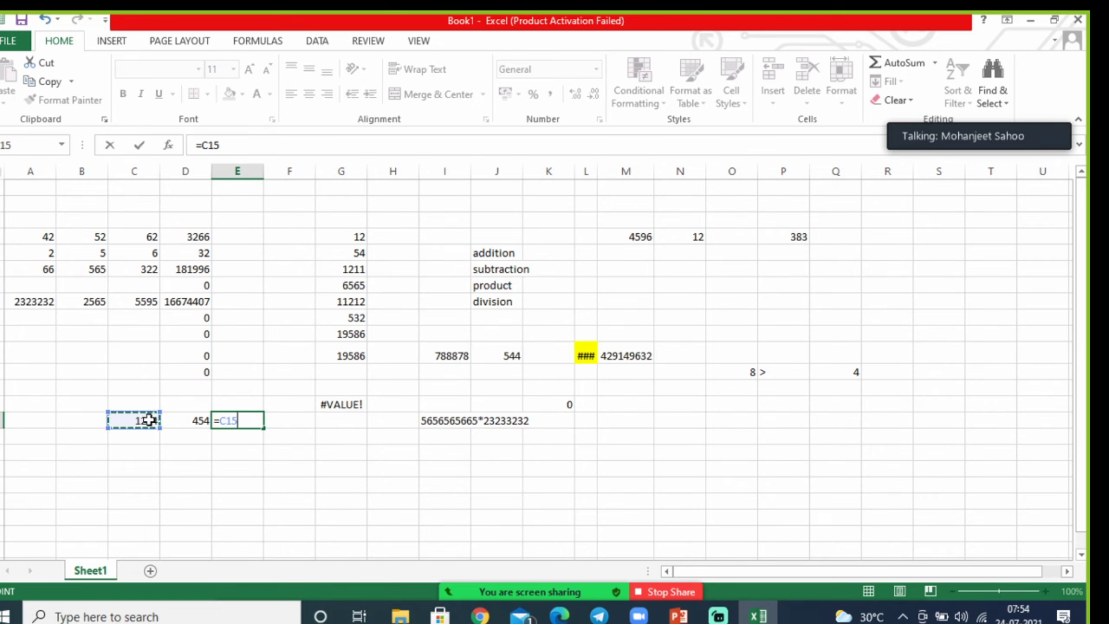
text(/)
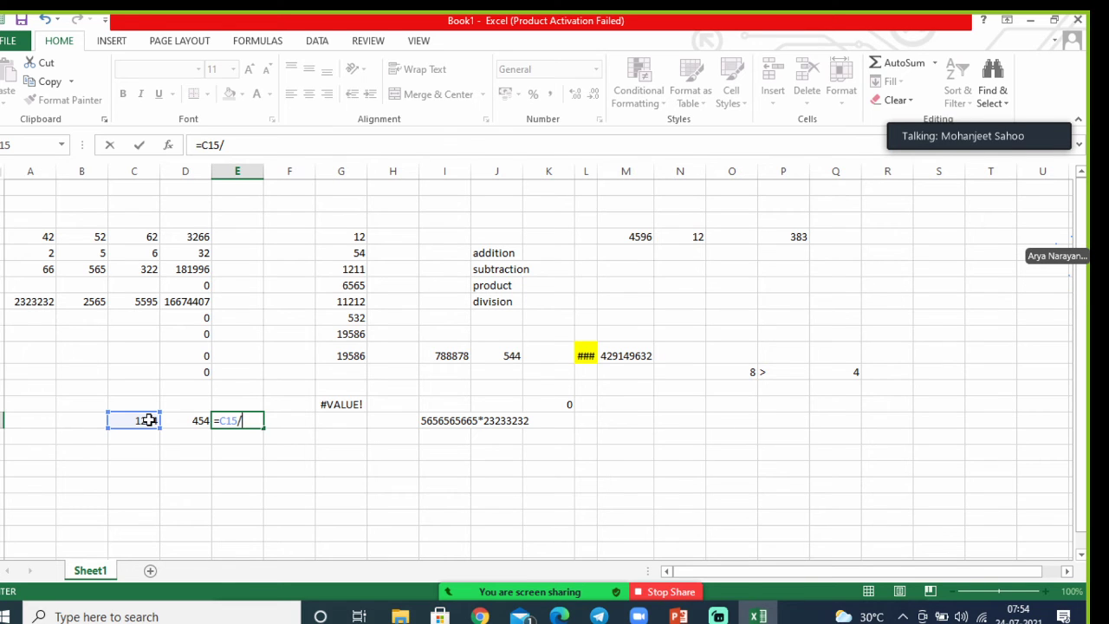
text(0)
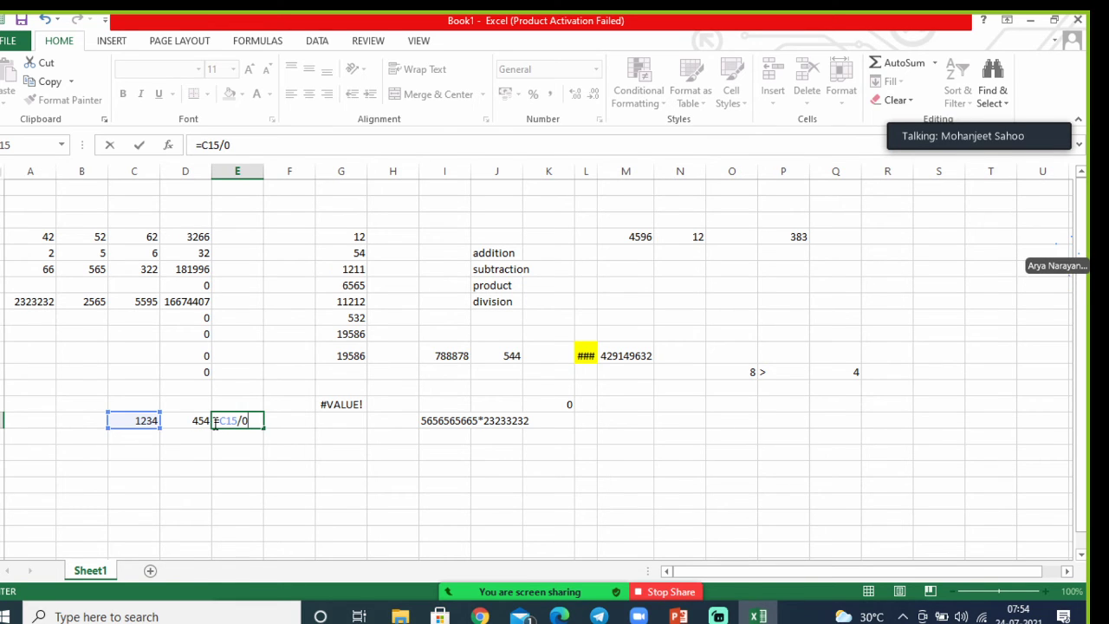
click(220, 420)
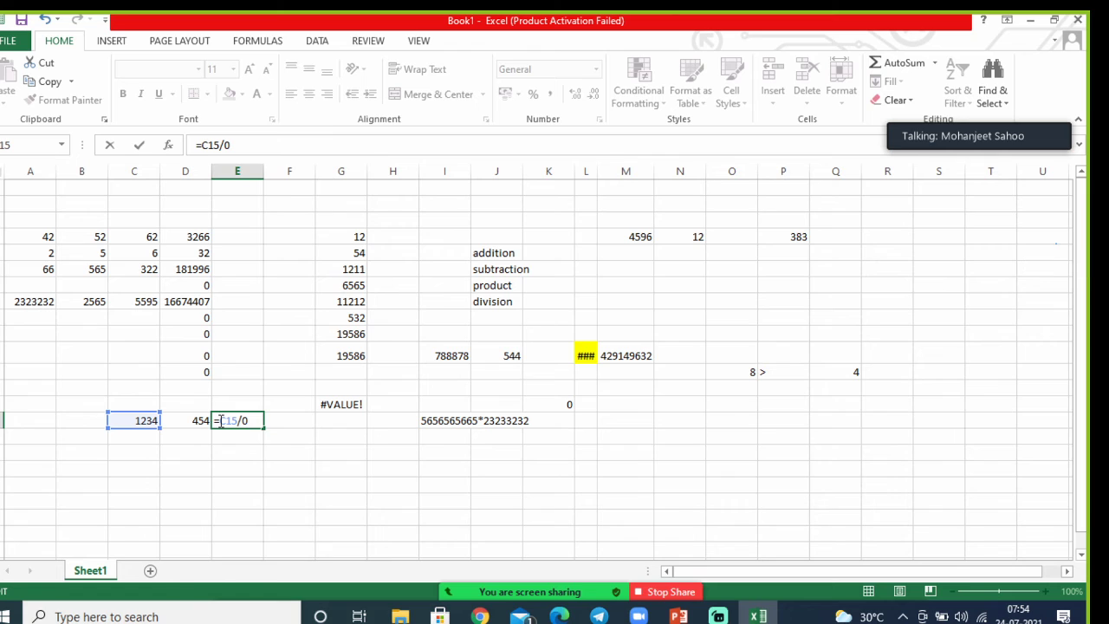
text(()
click(256, 421)
text())
click(303, 462)
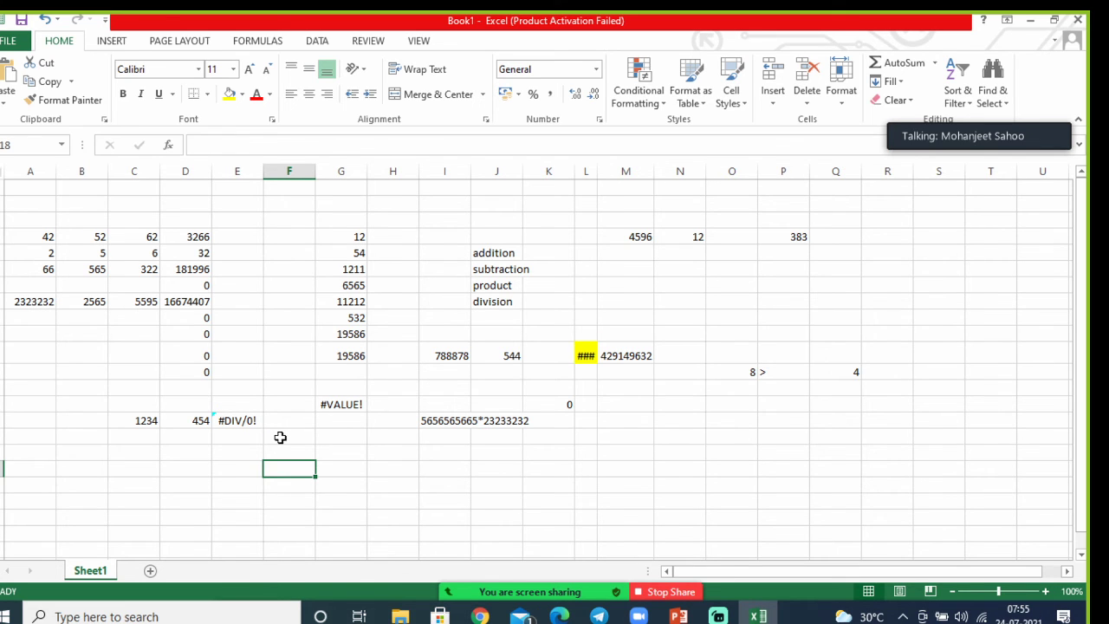
- Check the Zoom meeting's participants list, minimize it, and return to the Excel worksheet
mouse_move(495, 590)
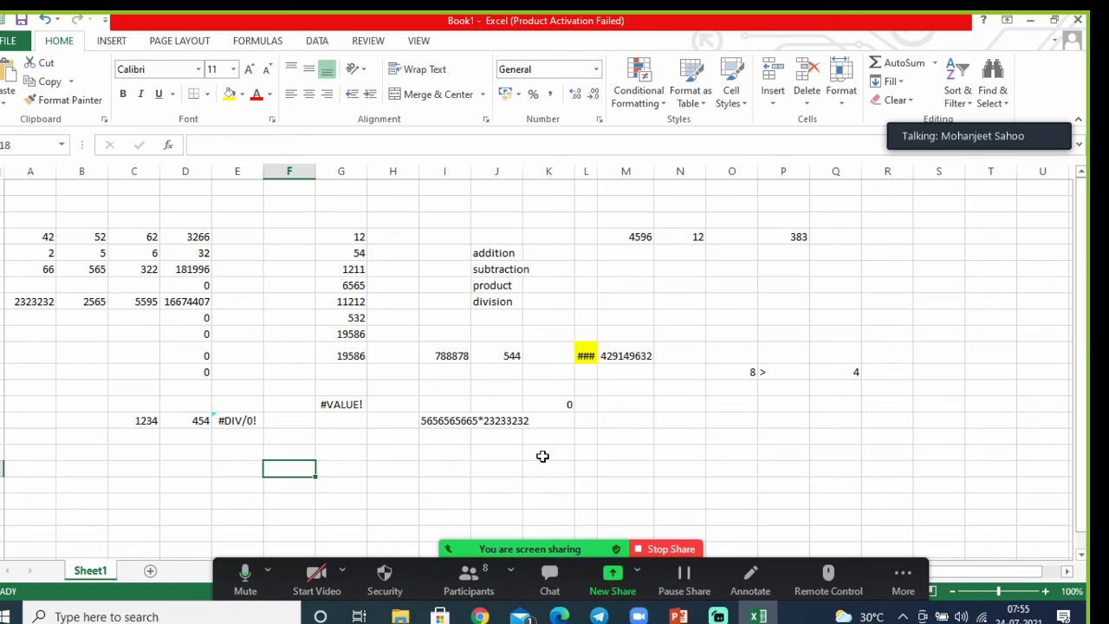
click(468, 579)
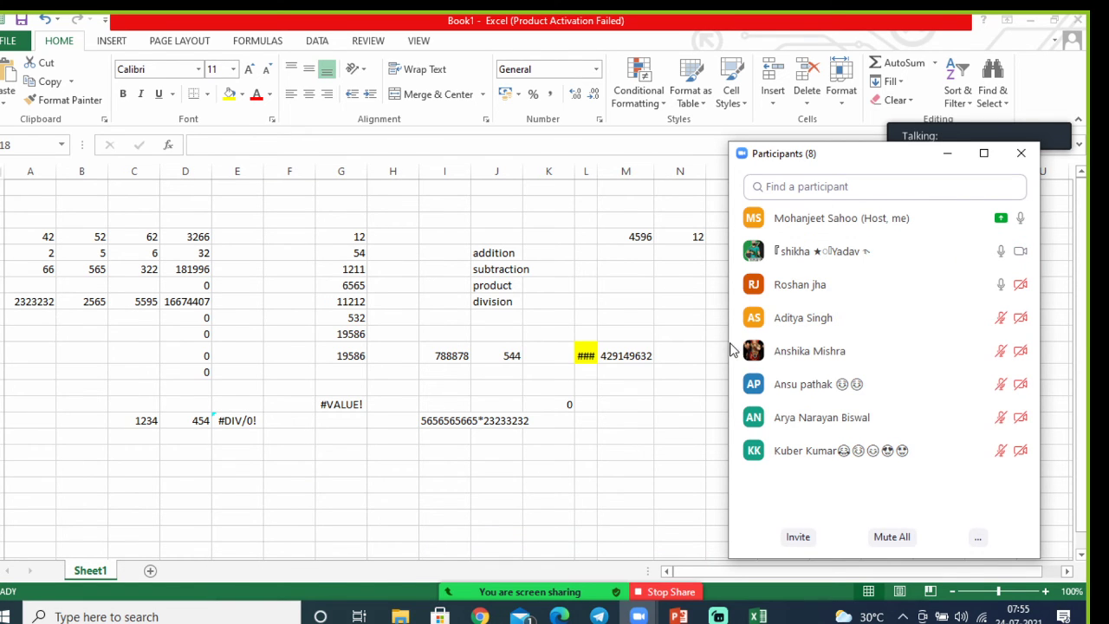
mouse_move(804, 394)
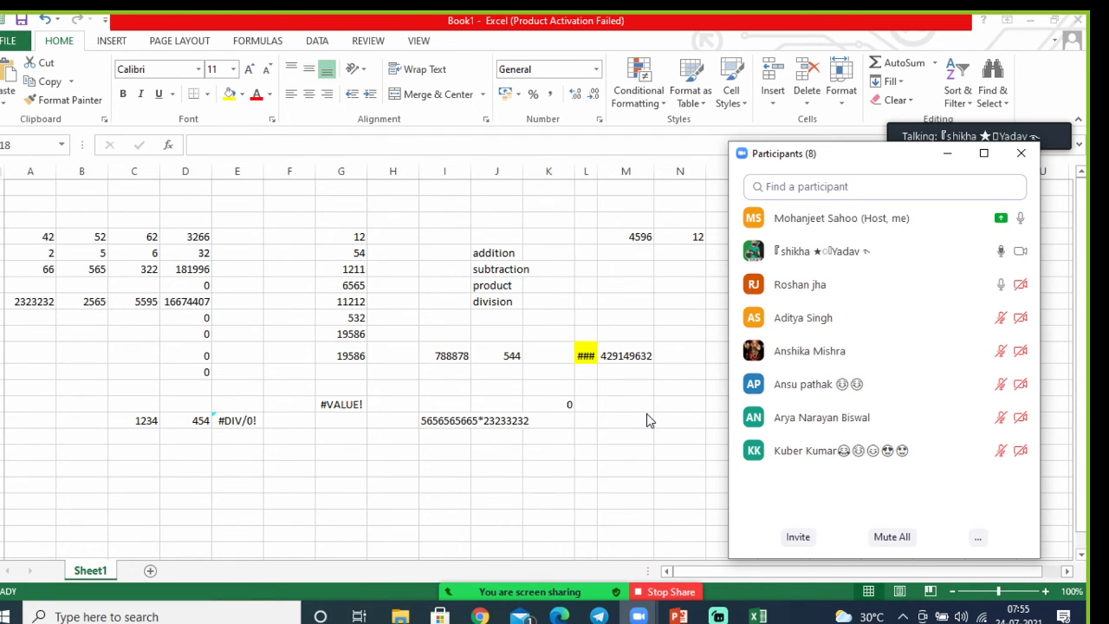
mouse_move(875, 260)
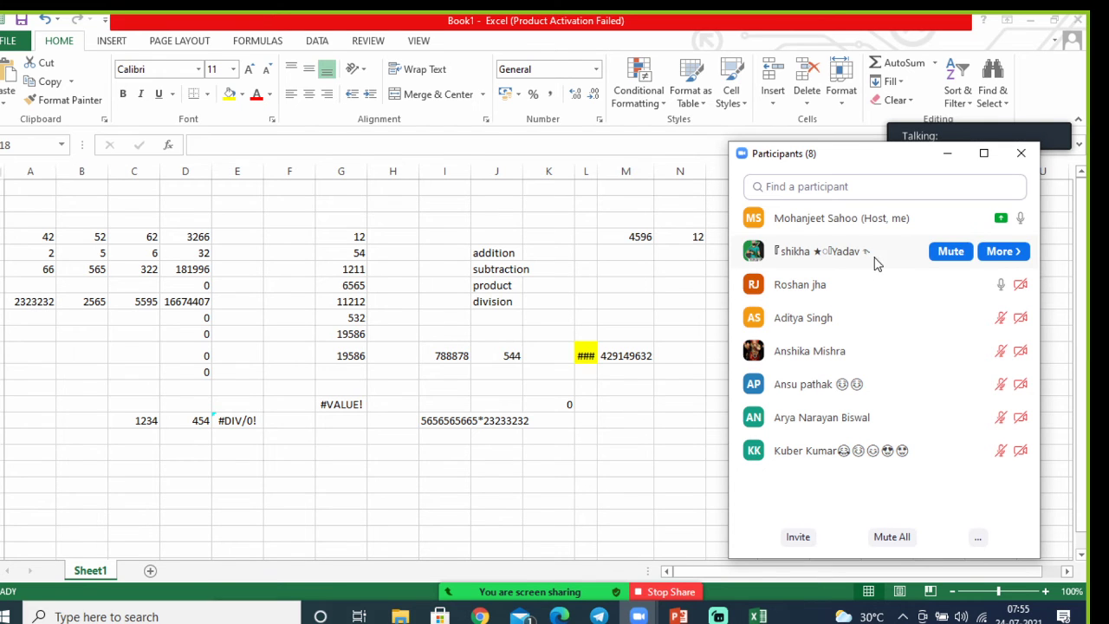
click(946, 156)
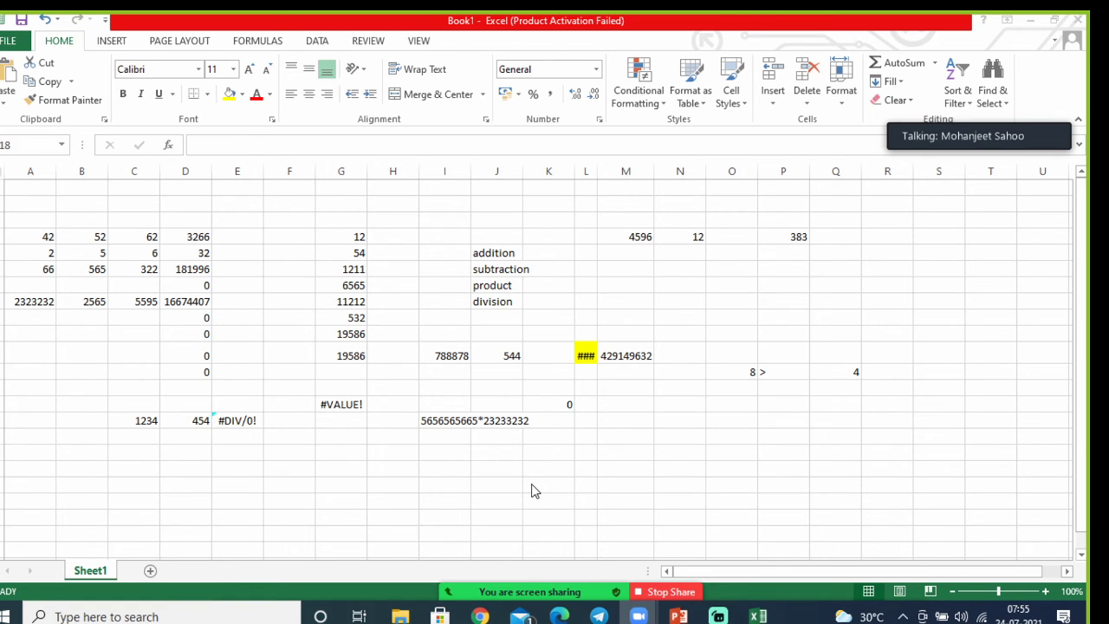
click(278, 466)
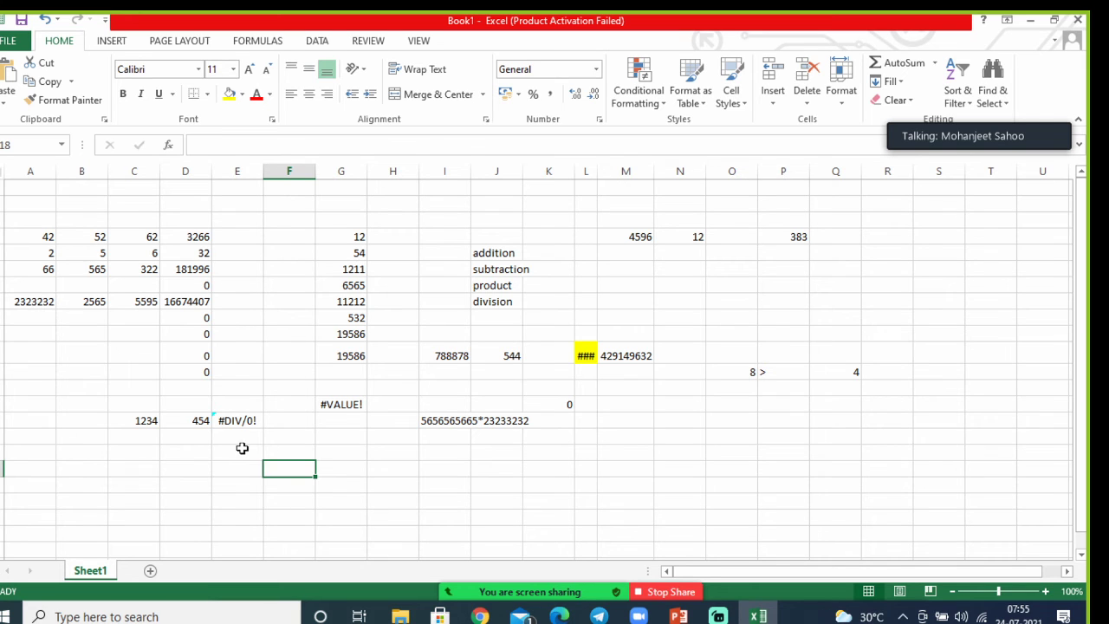
- Enter the formula =(C17/D17) in cell E17 to demonstrate dividing by an empty cell
click(242, 450)
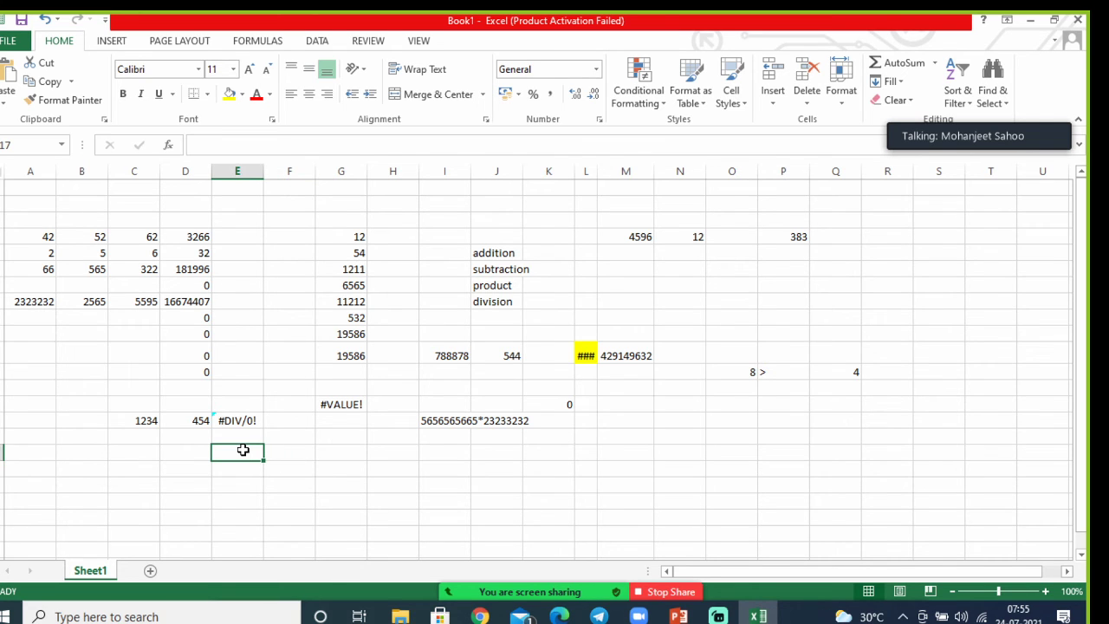
text(=)
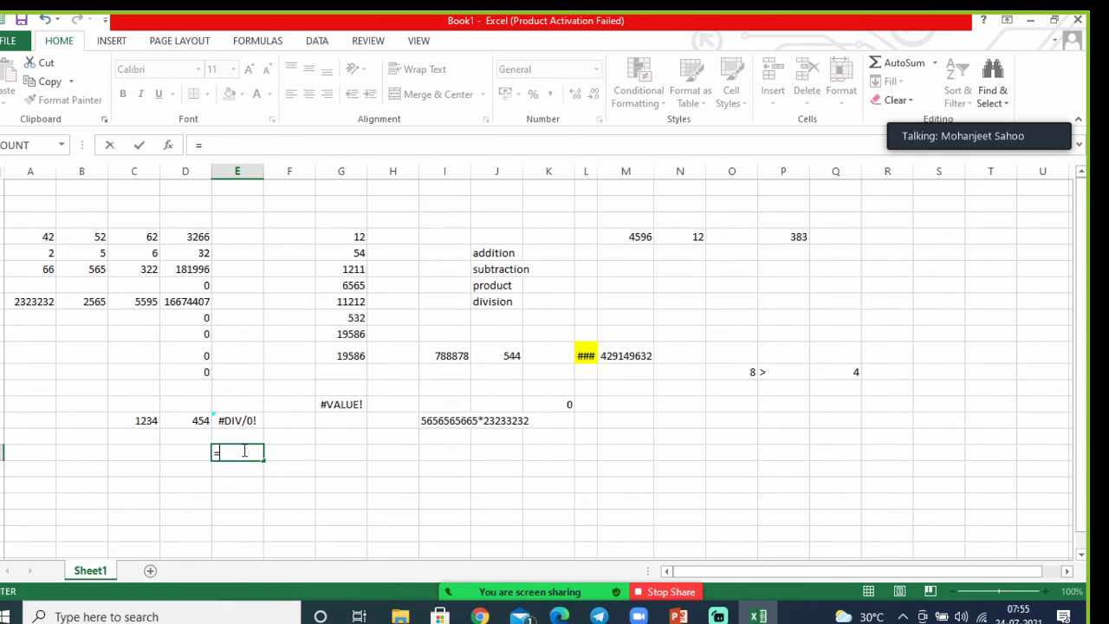
text(()
click(143, 454)
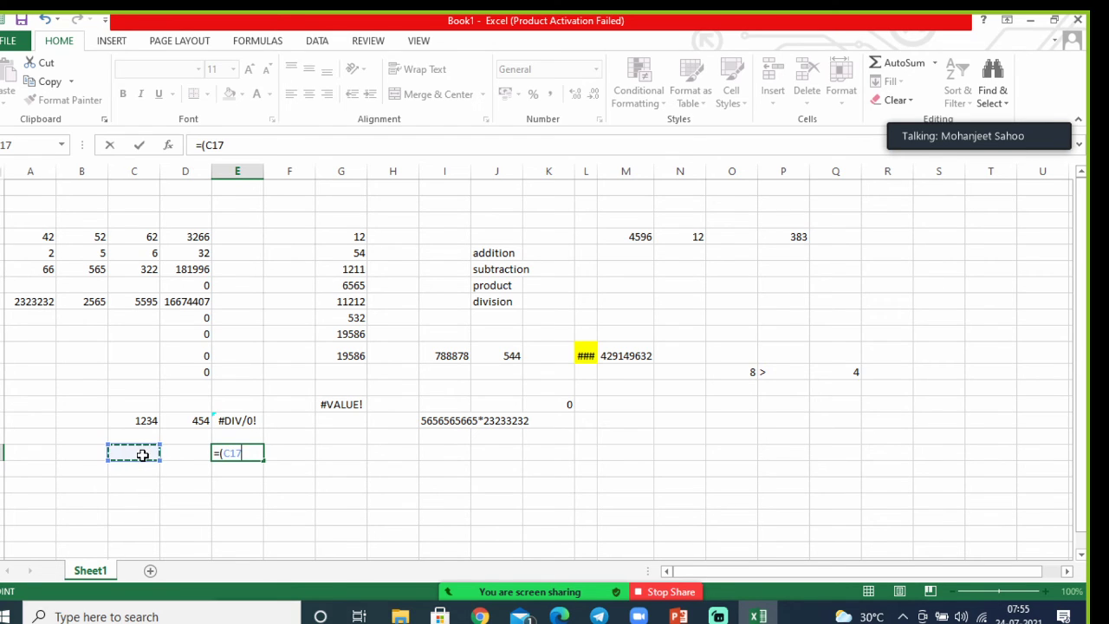
text(/)
click(170, 454)
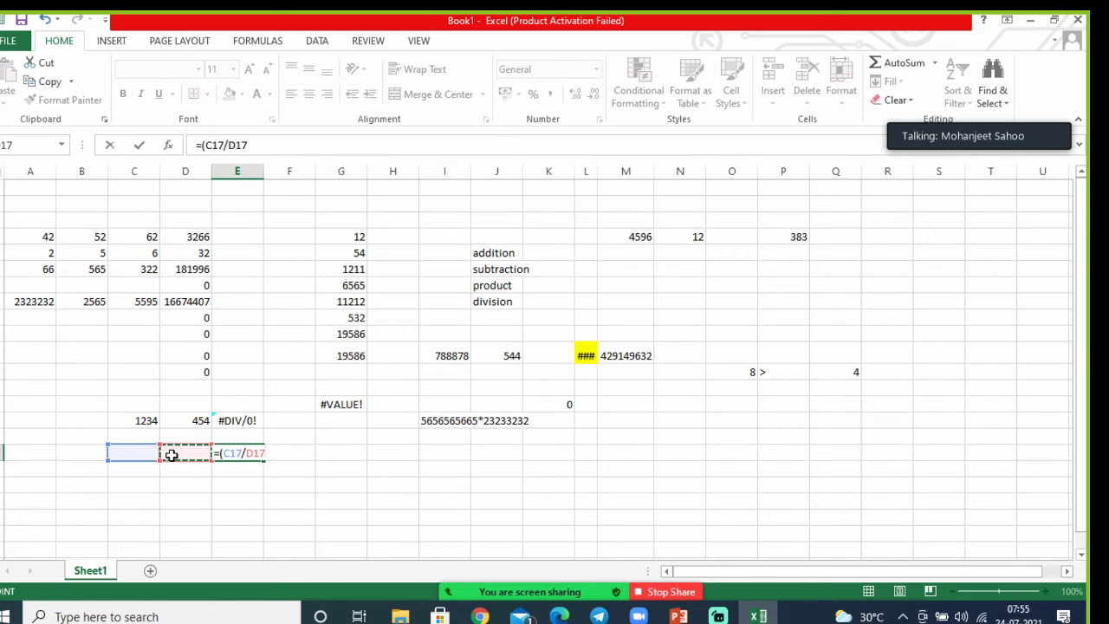
text())
click(413, 479)
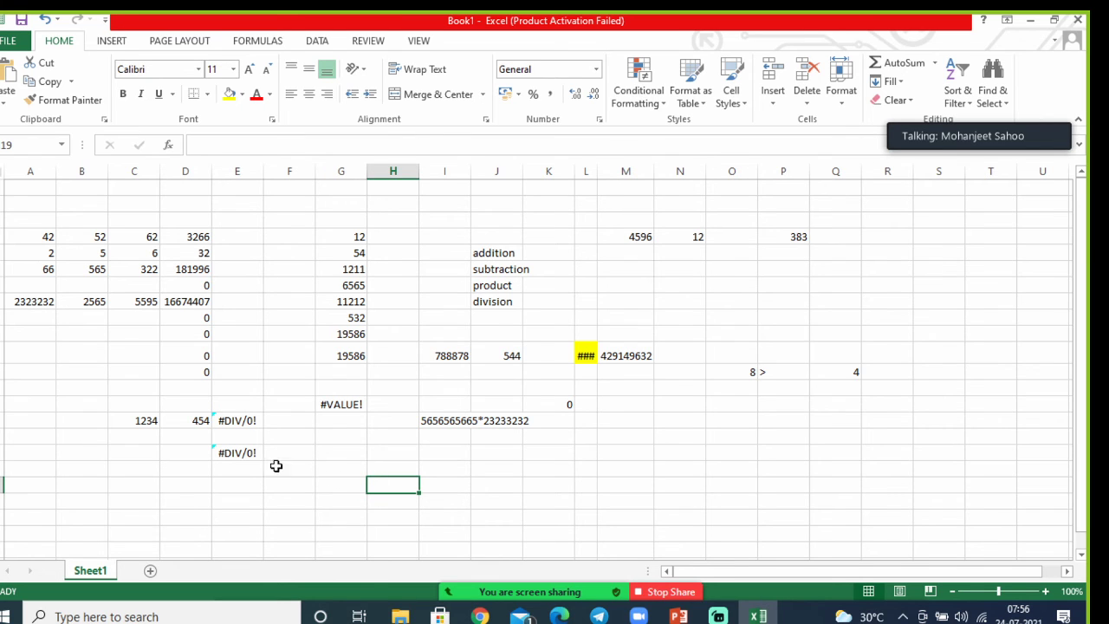
- Change the formula in cell E17 to multiply the two empty cells, =(C17*D17)
double_click(239, 453)
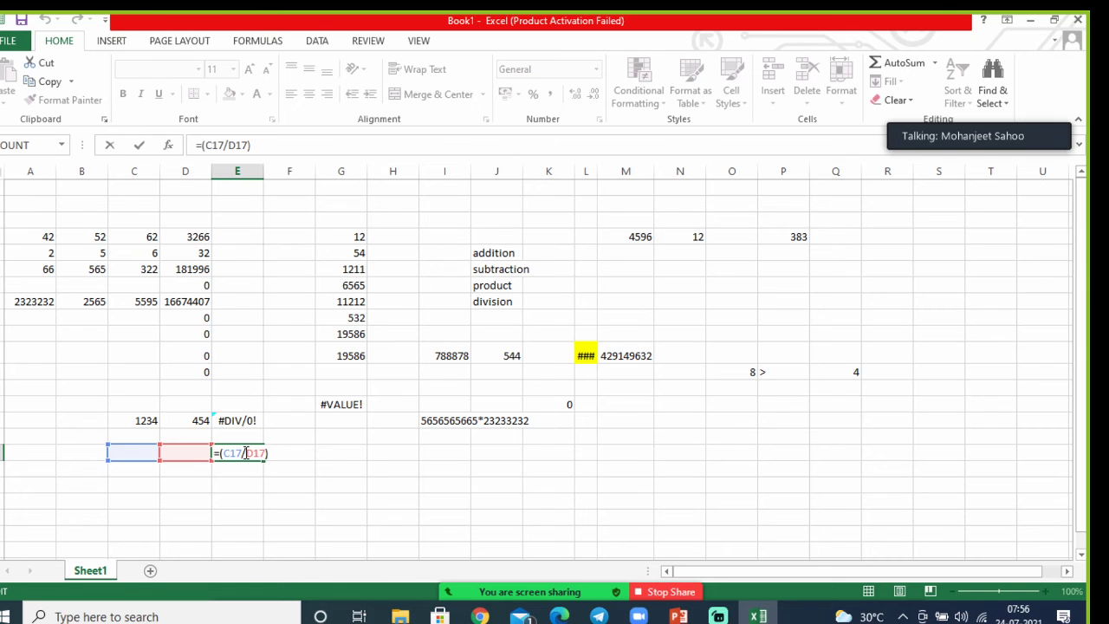
key(BackSpace)
text(*)
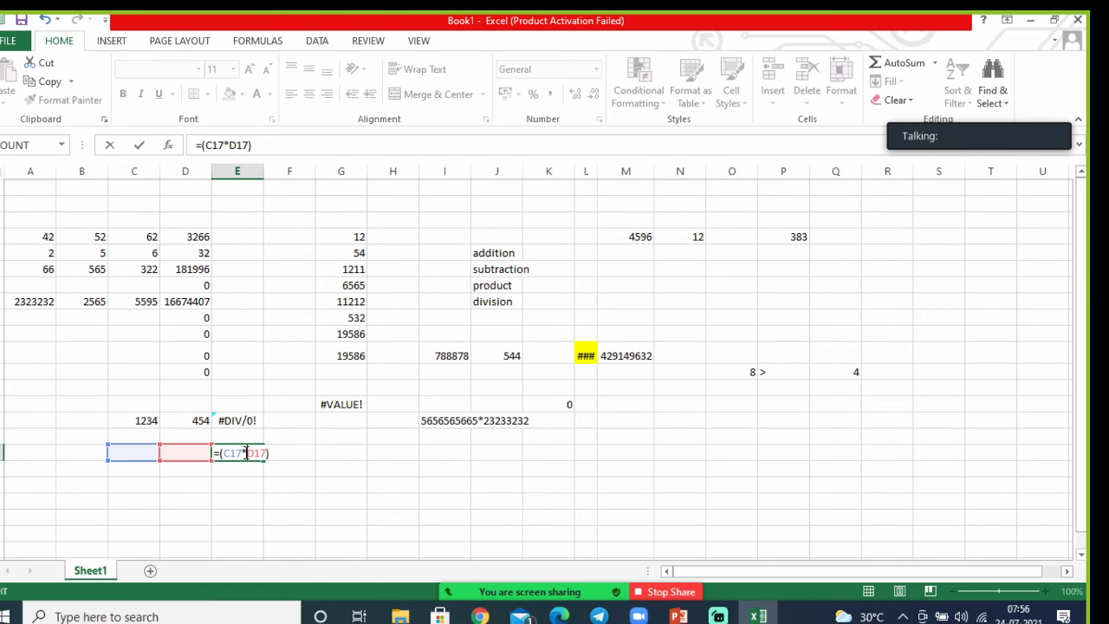
click(414, 482)
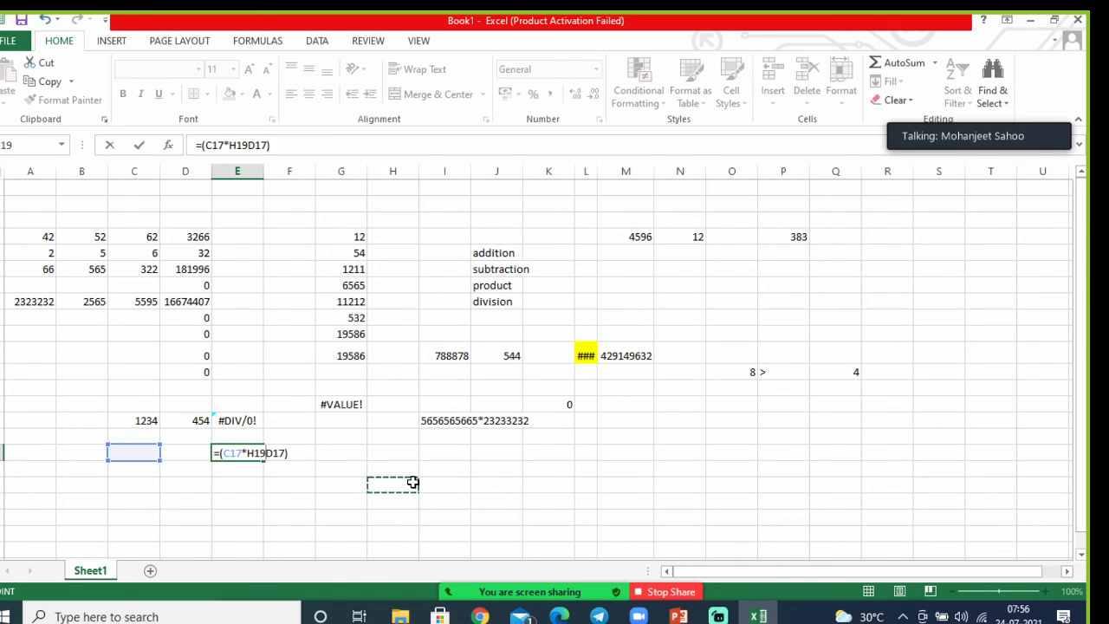
key(BackSpace)
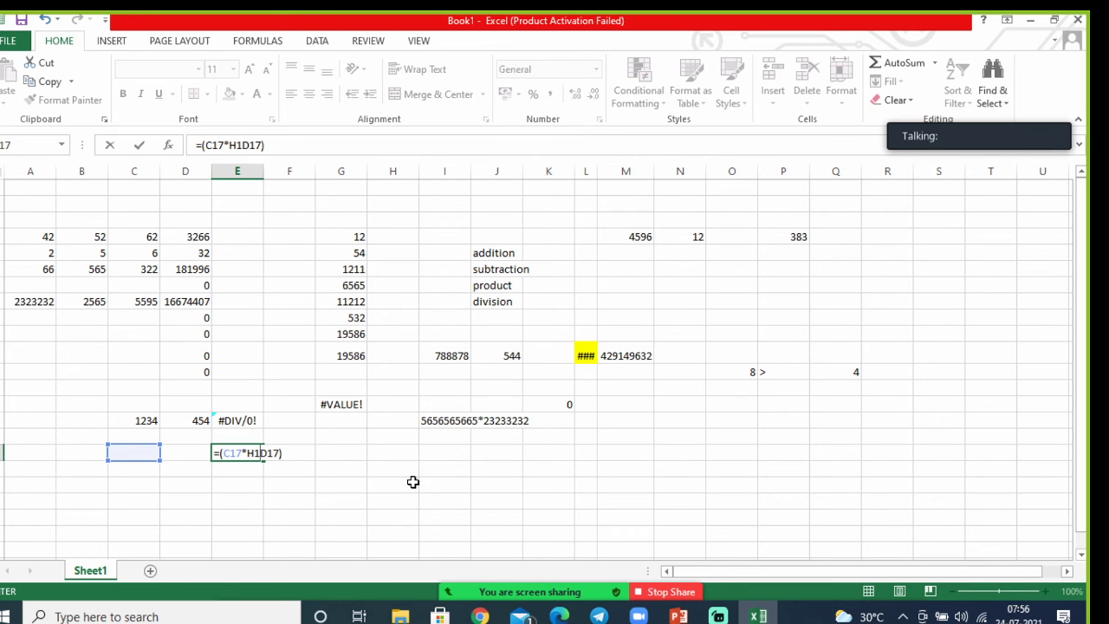
key(BackSpace)
key(BackSpace)
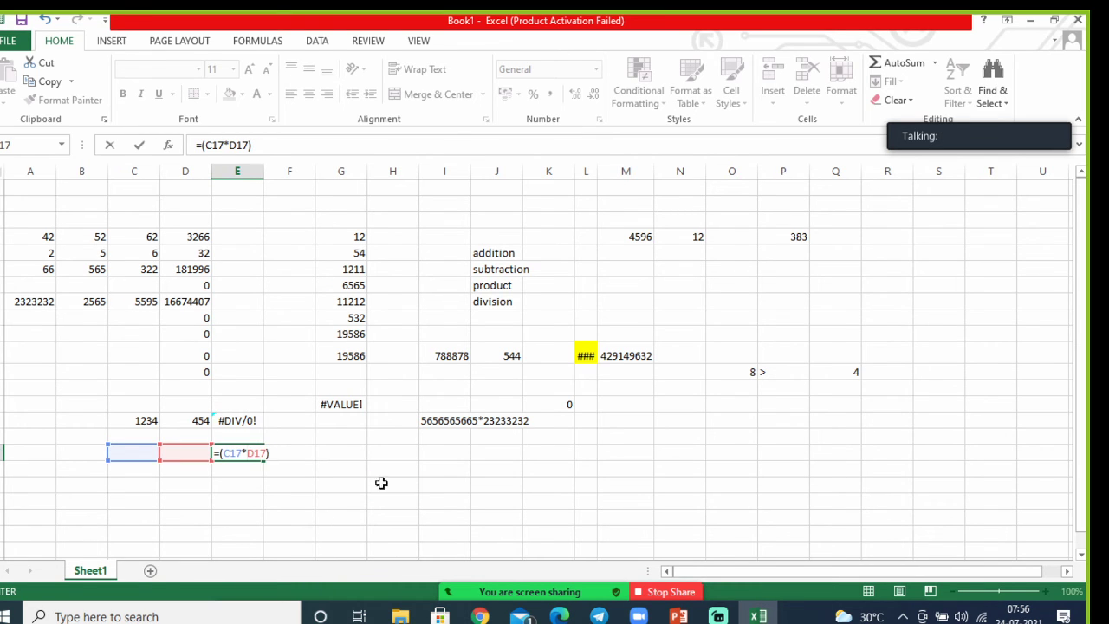
click(269, 451)
key(Return)
click(359, 449)
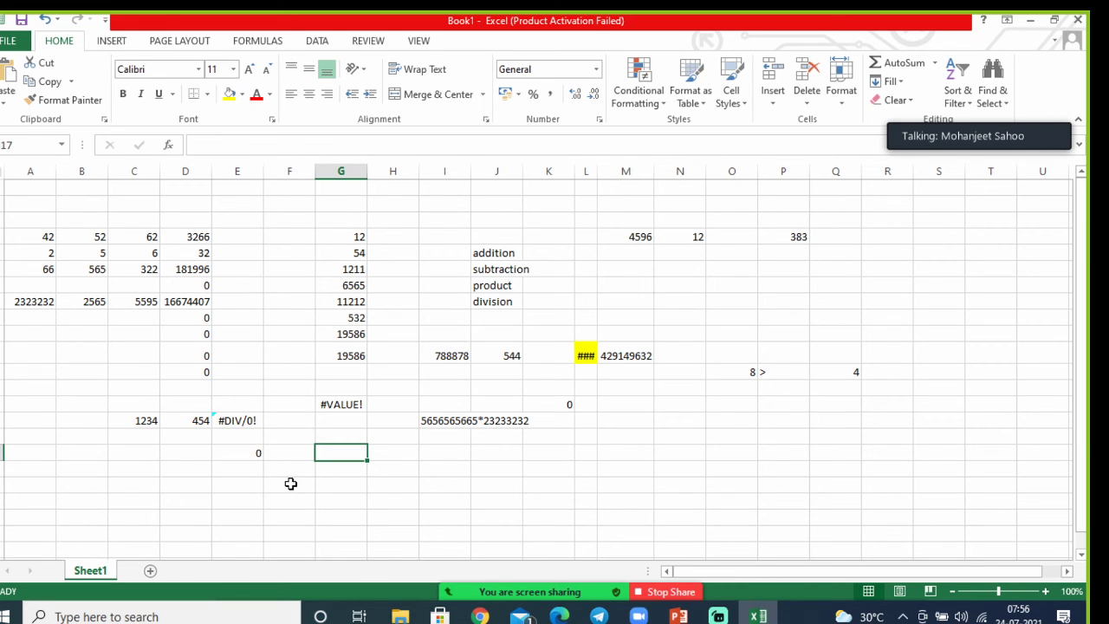
- Enter 445 in cell C17
click(140, 453)
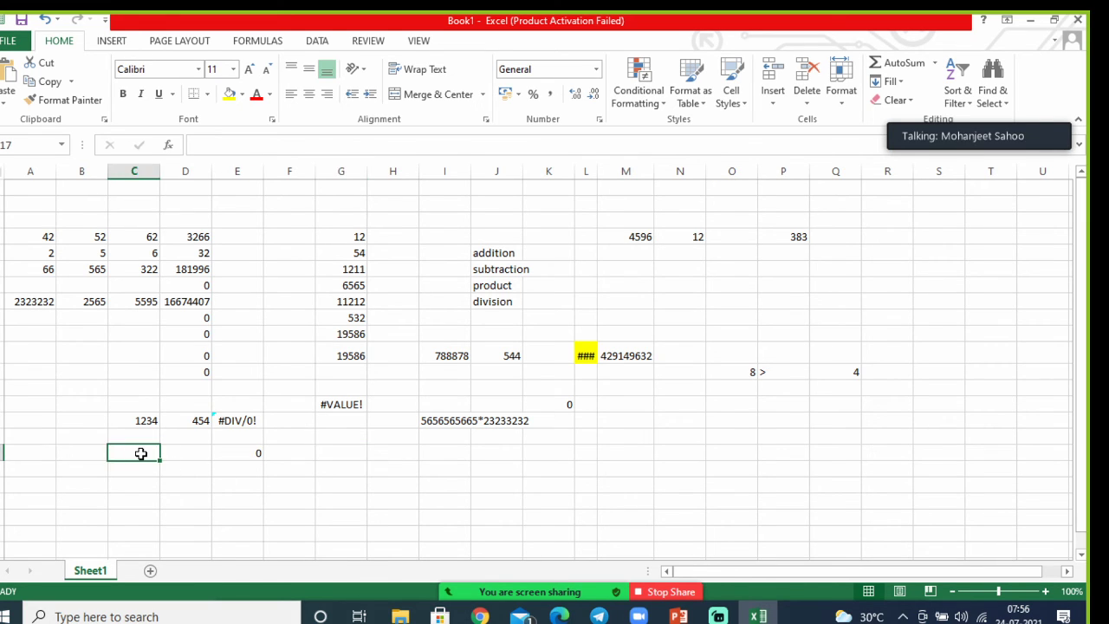
text(445)
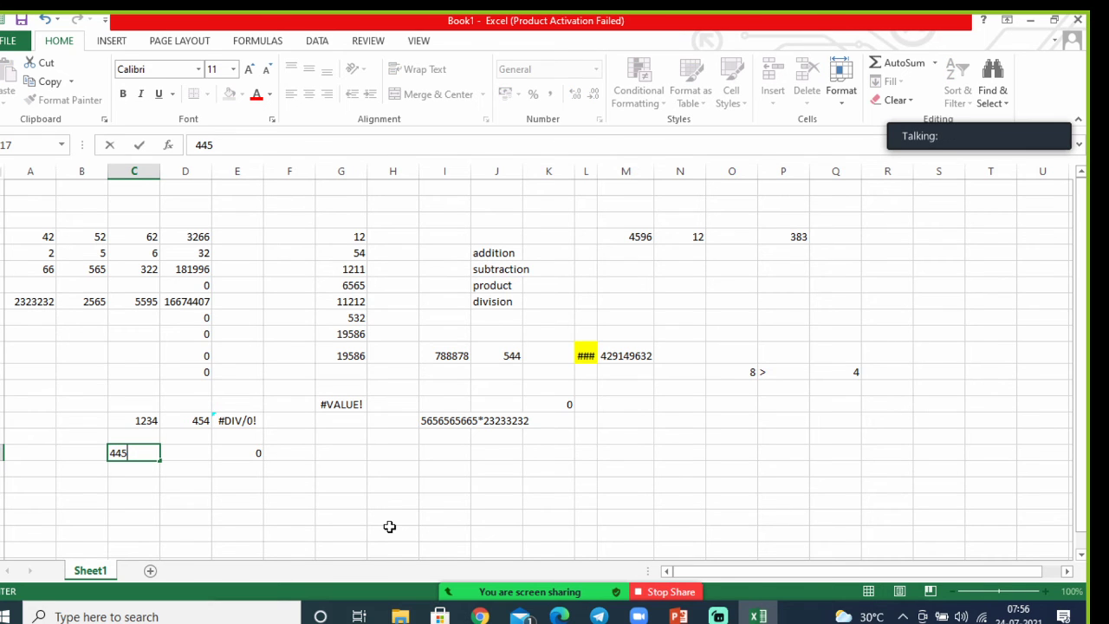
click(374, 484)
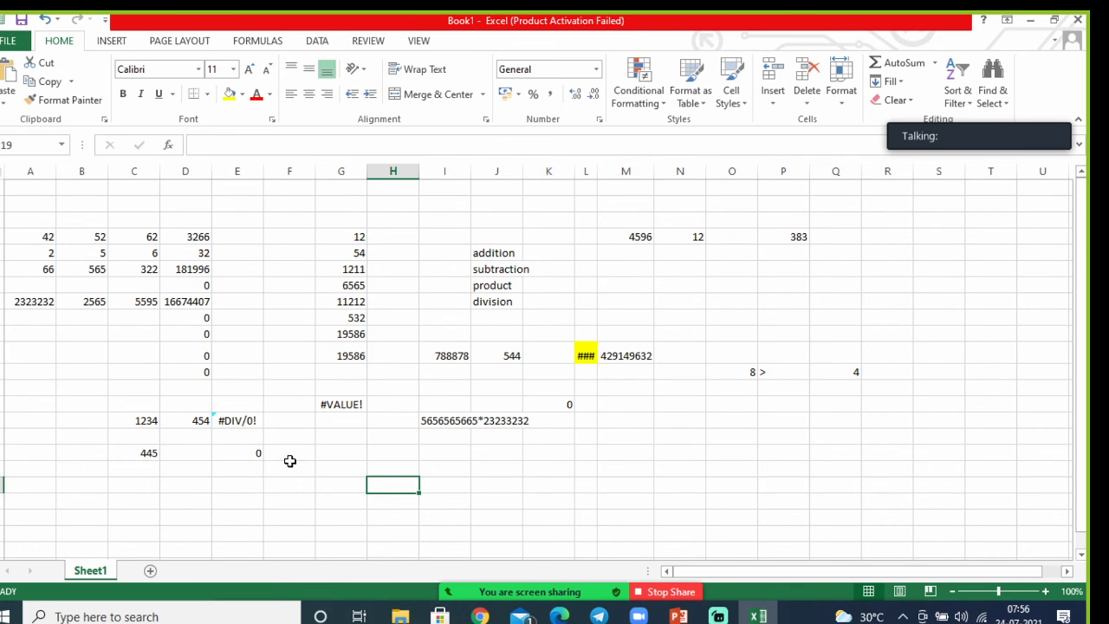
- Change the operator in cell E17's formula to addition so it reads =(C17+D17)
double_click(254, 452)
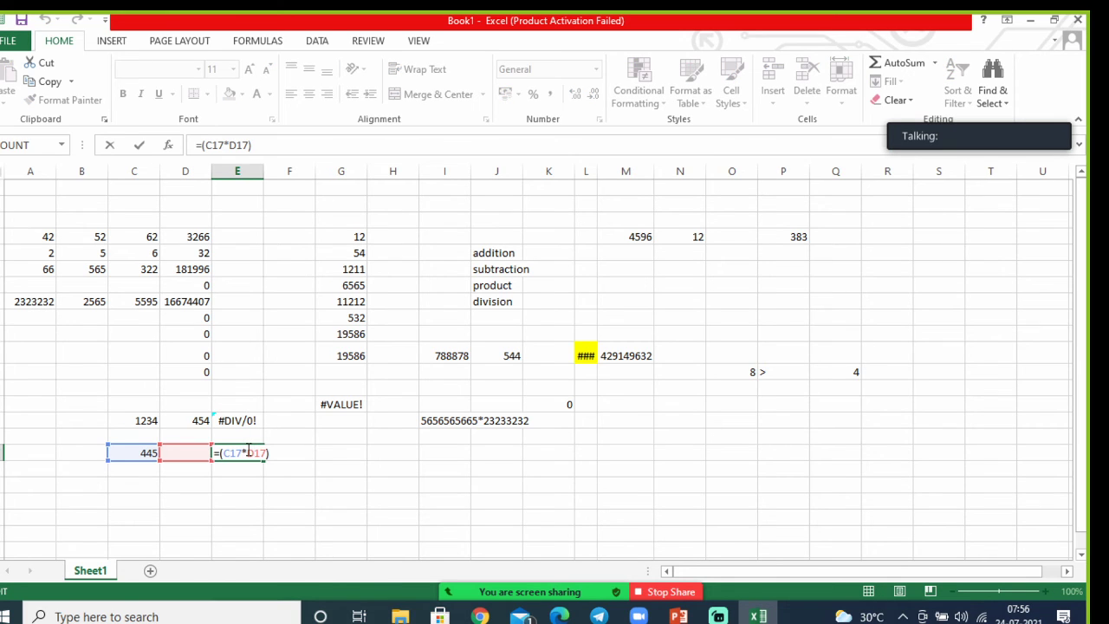
key(BackSpace)
text(+)
click(347, 468)
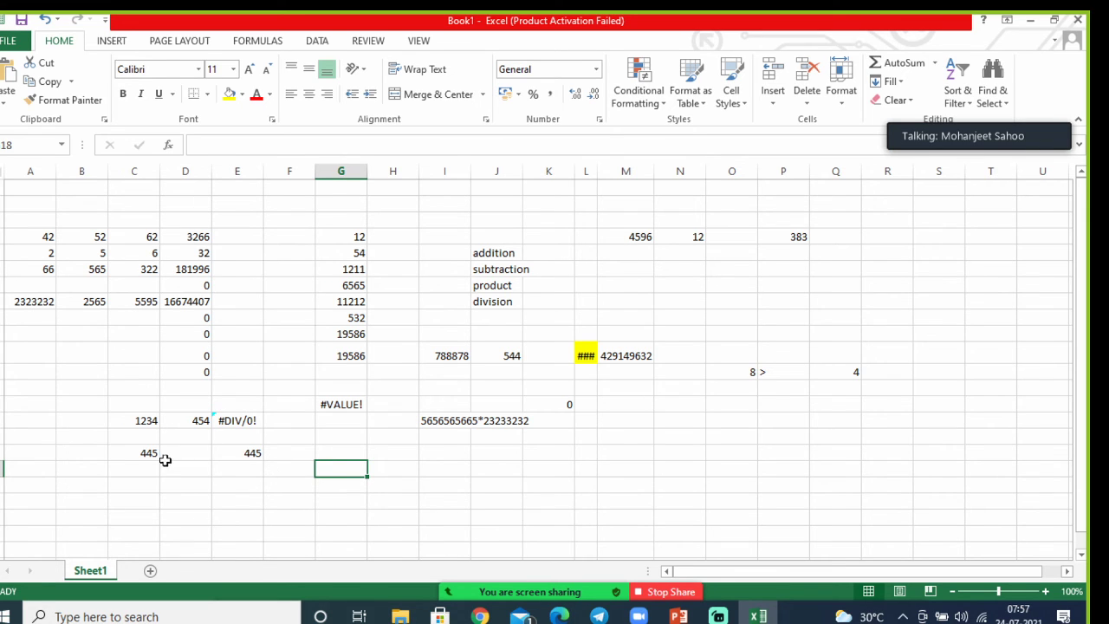
- Clear the formula from cell E17
click(252, 451)
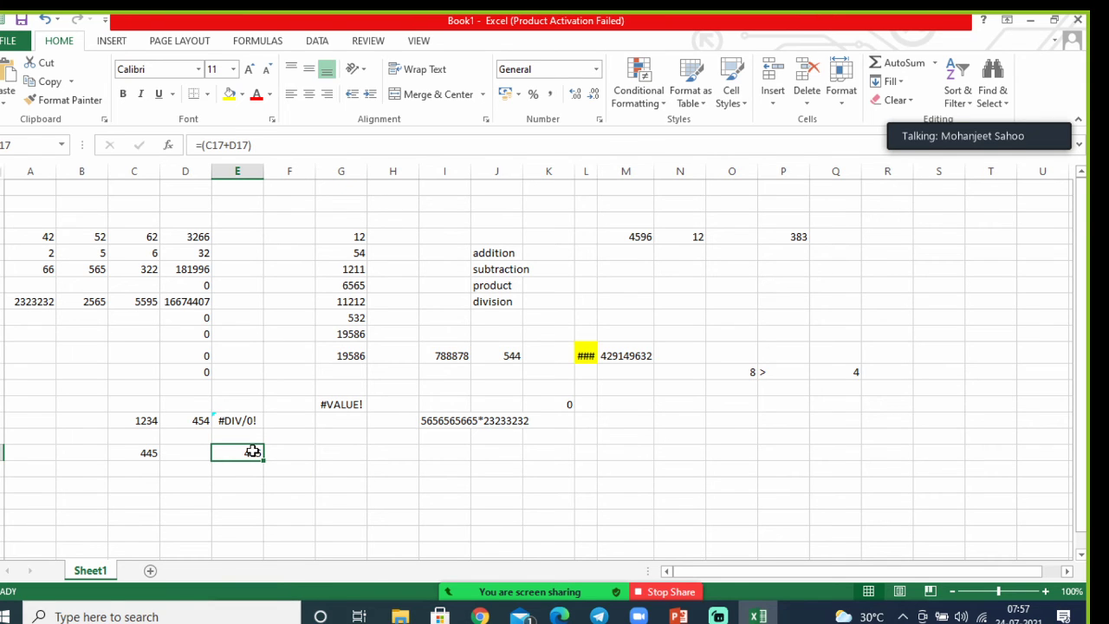
double_click(252, 451)
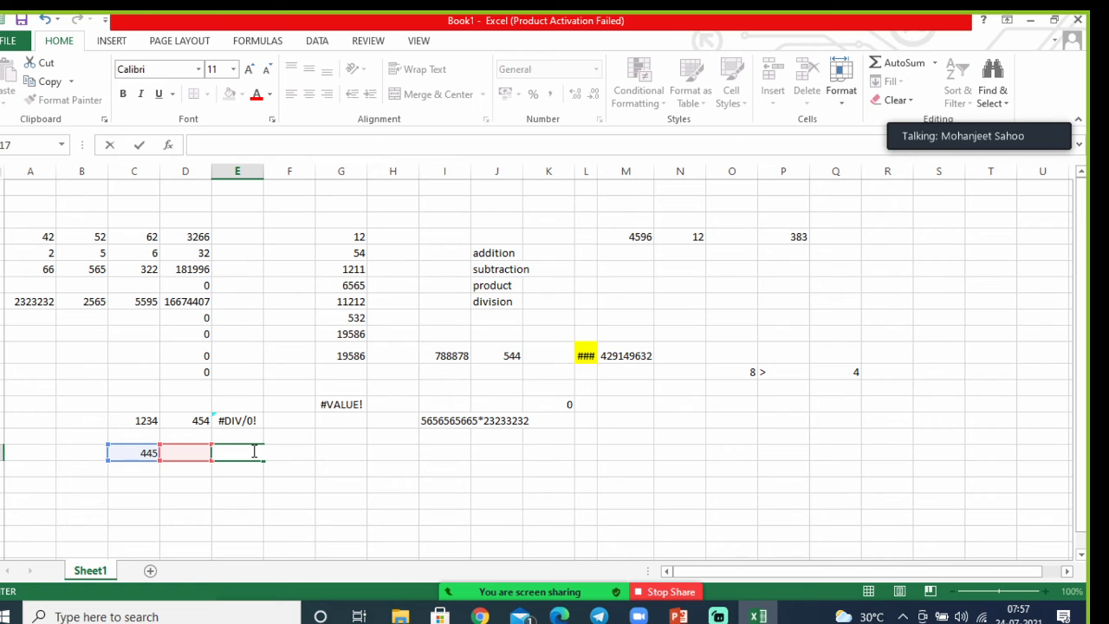
click(189, 484)
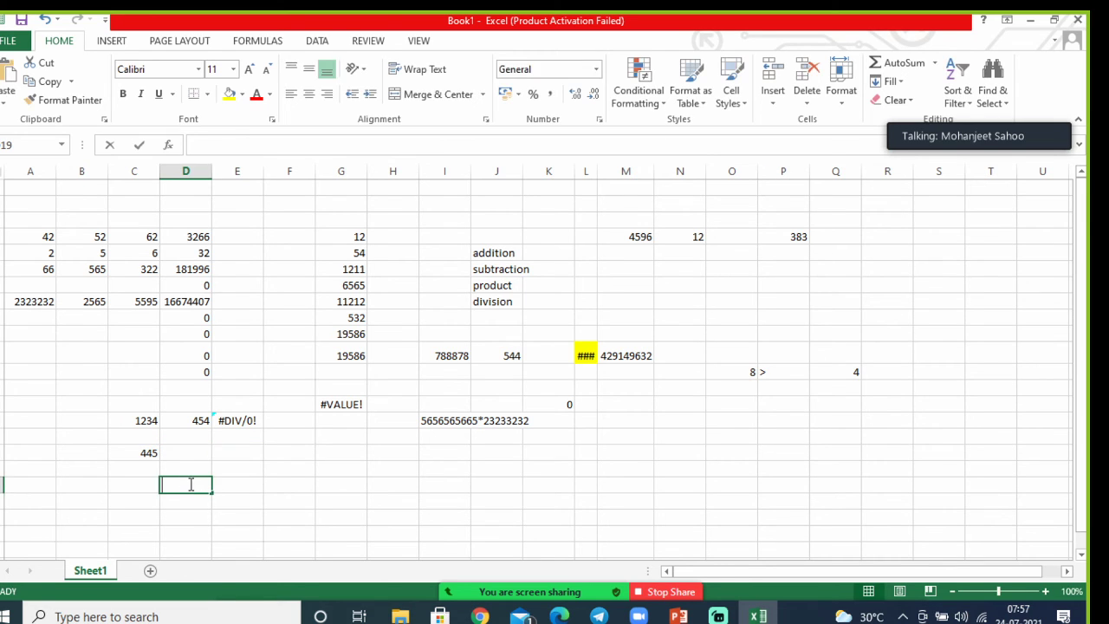
- Enter the formula =(A18/B18) in cell E18 to demonstrate dividing one empty cell by another
click(235, 467)
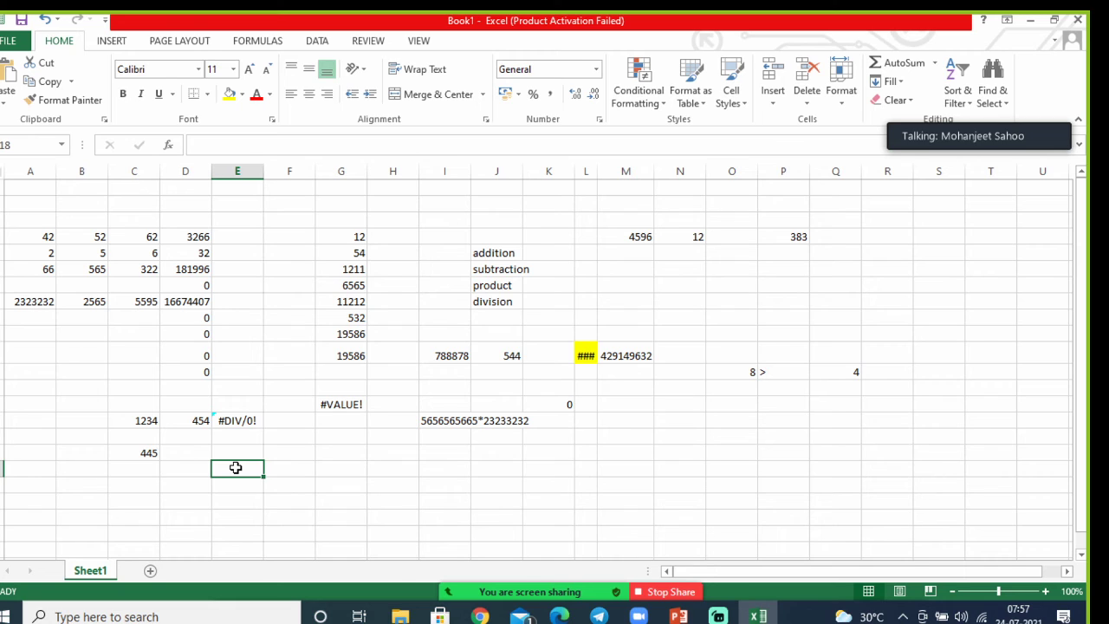
text(=)
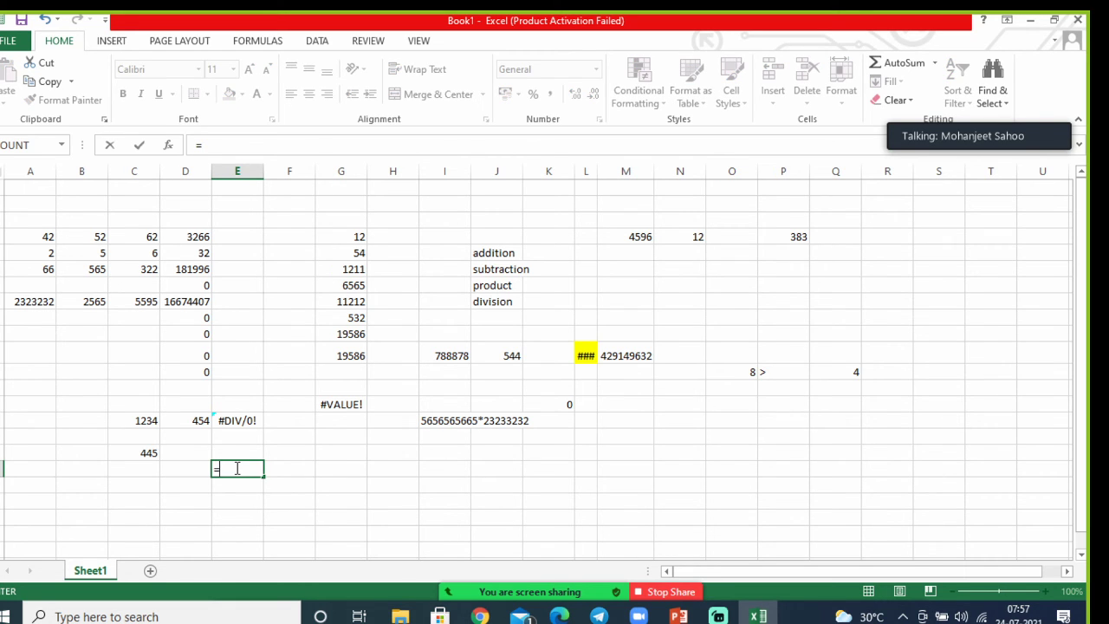
text(()
text(A18)
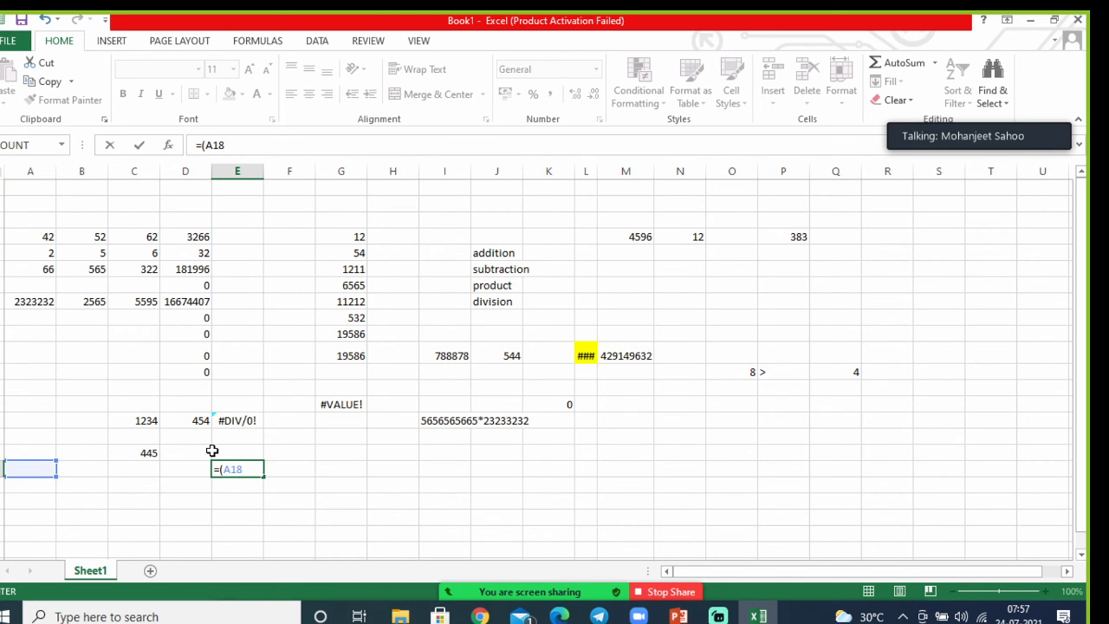
text(/B18))
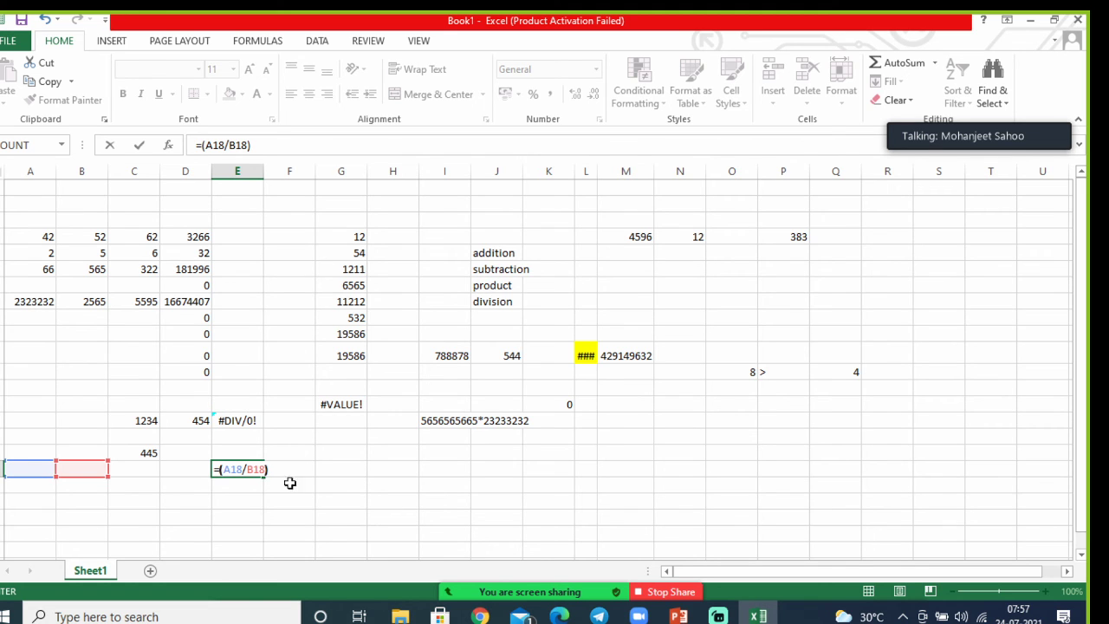
click(381, 518)
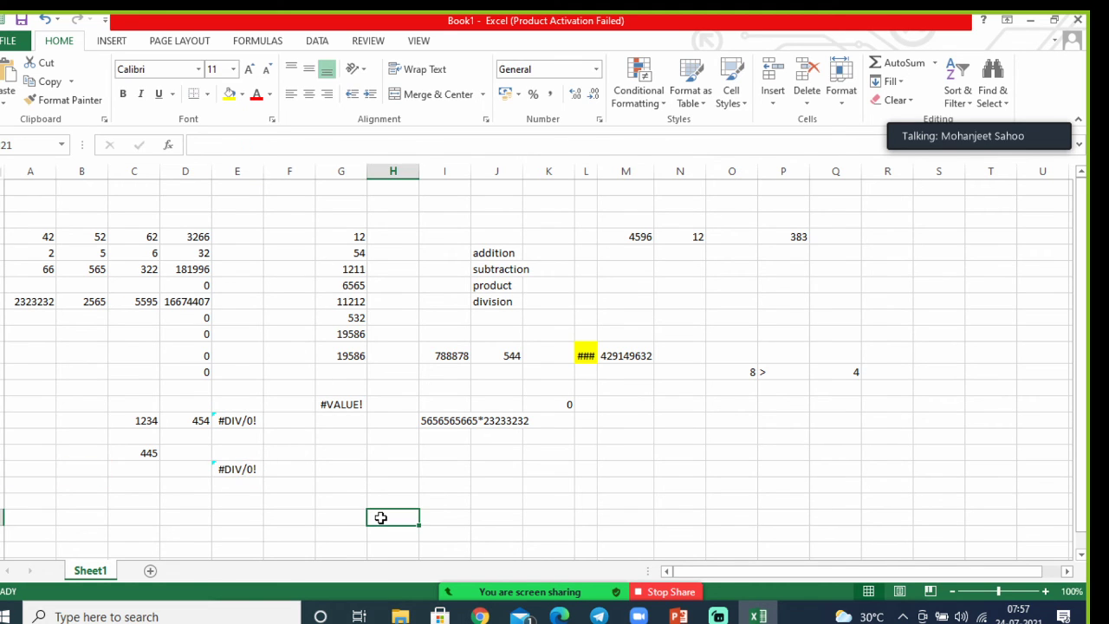
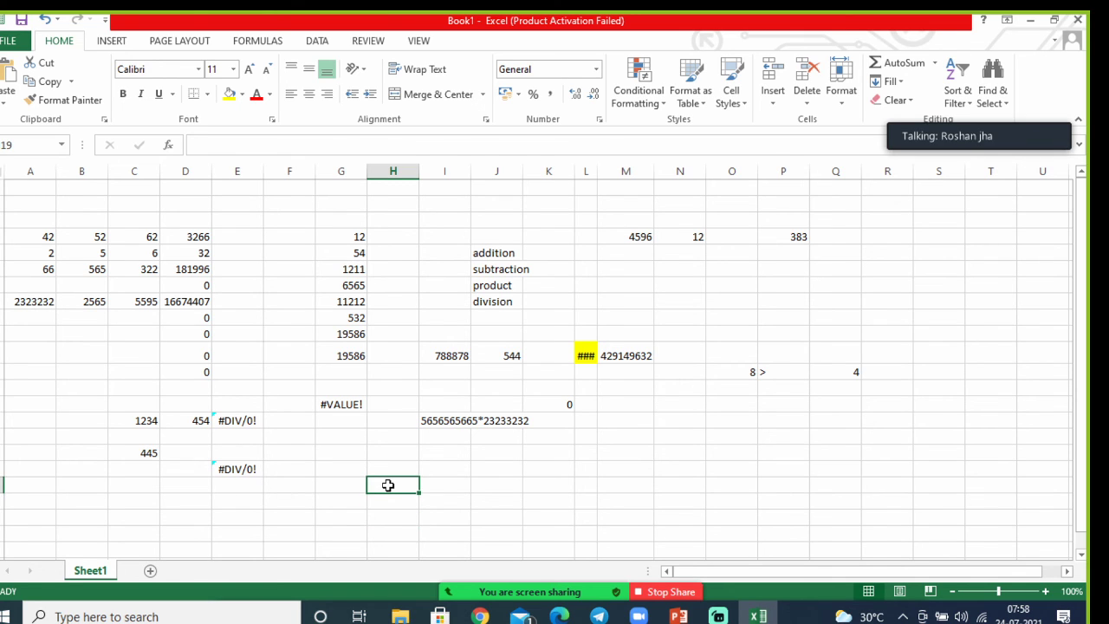
- List the operator symbols () in cell H19 and ^ in cell H20
text(())
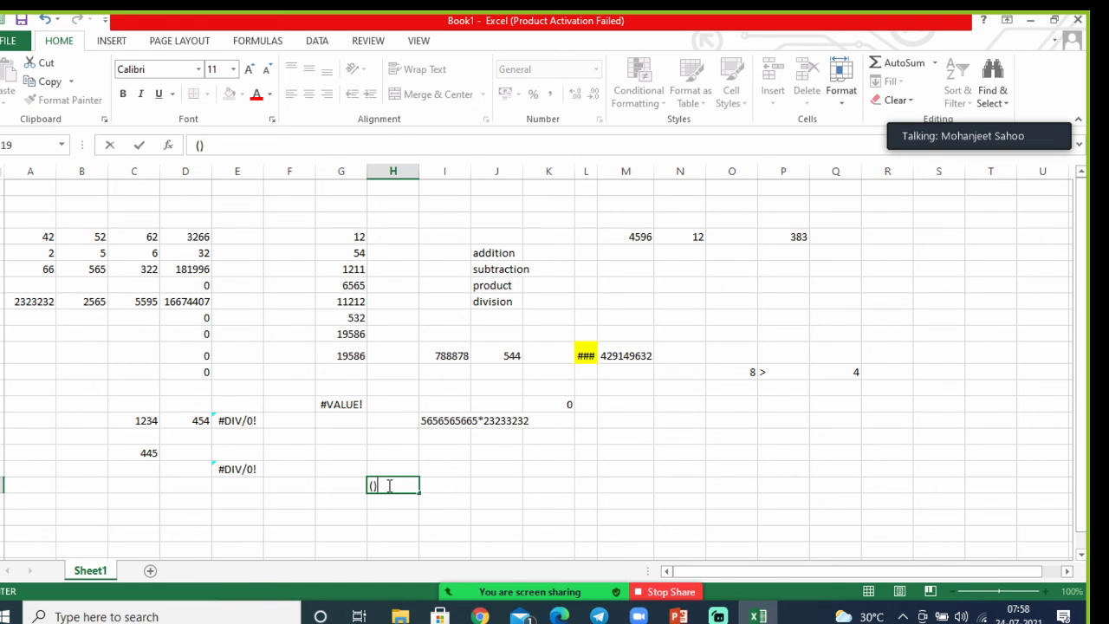
key(Return)
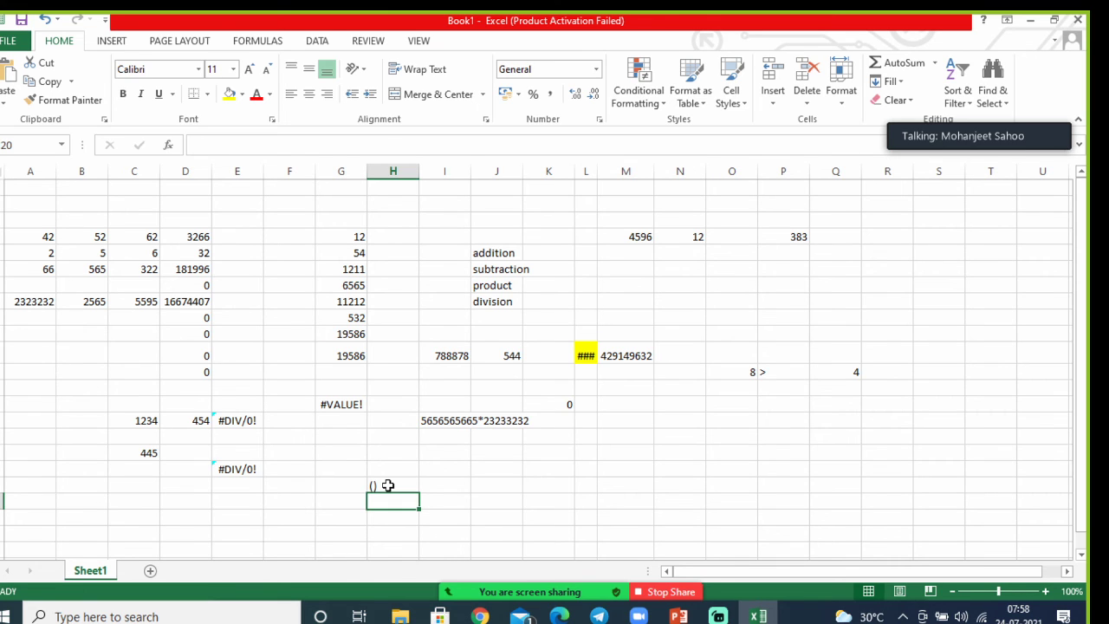
text(^)
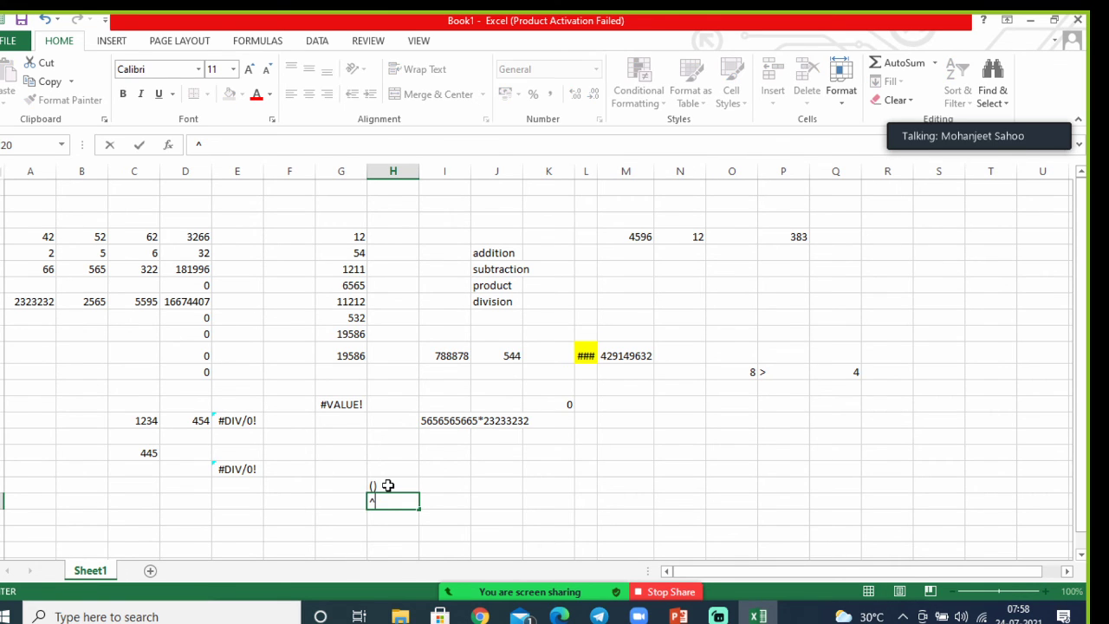
key(Return)
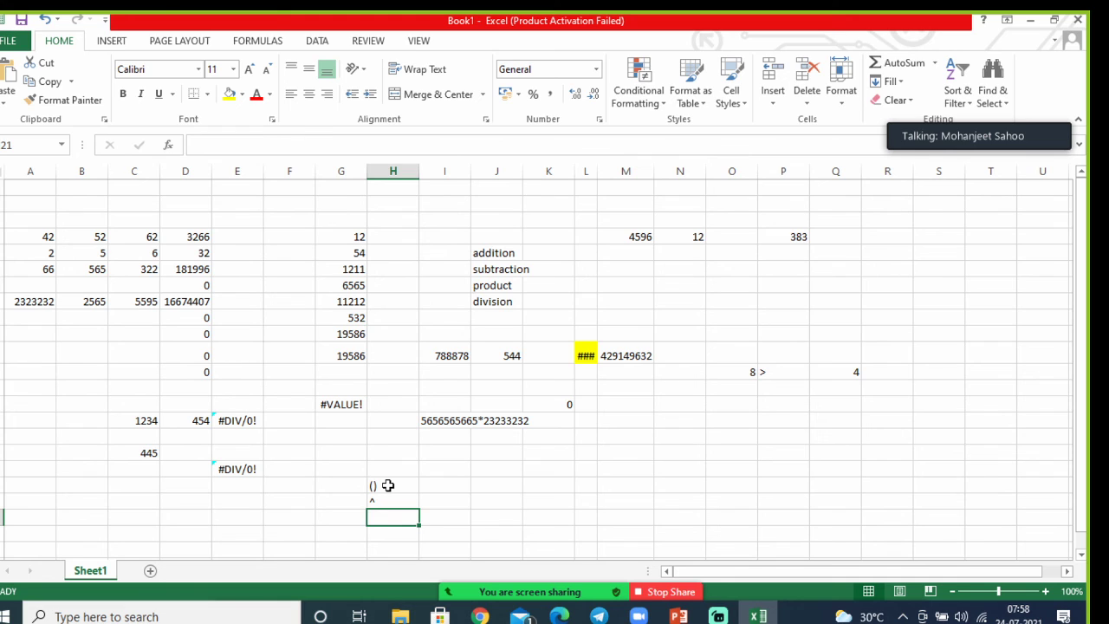
- List the operator symbol * in cell H21 and enter the exponent example 2^3 as text in cell G20
text(*)
key(Return)
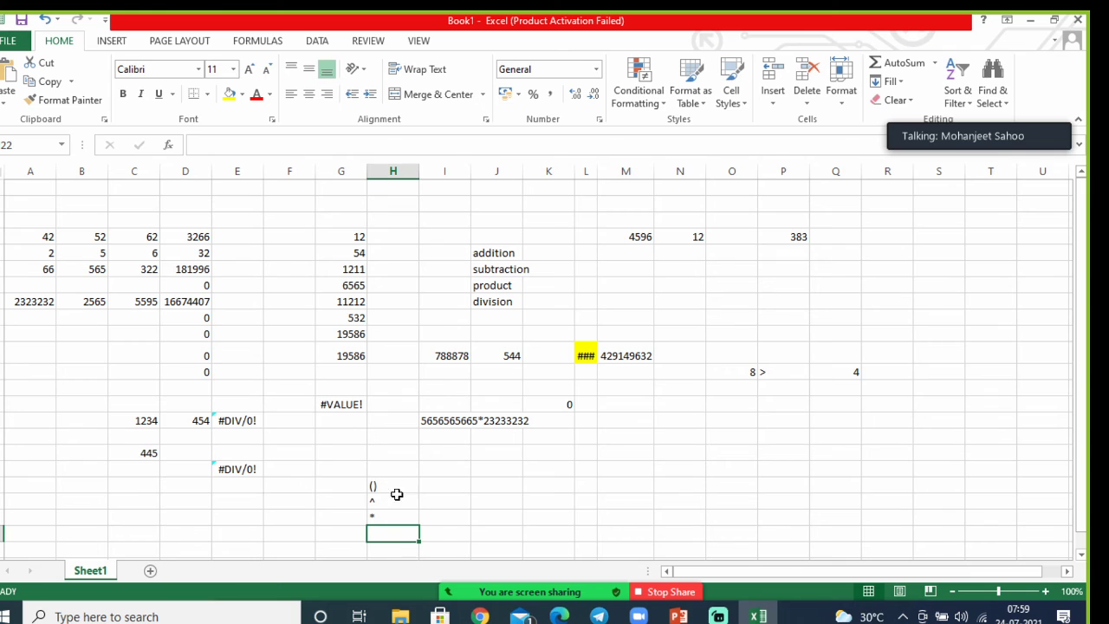
click(341, 500)
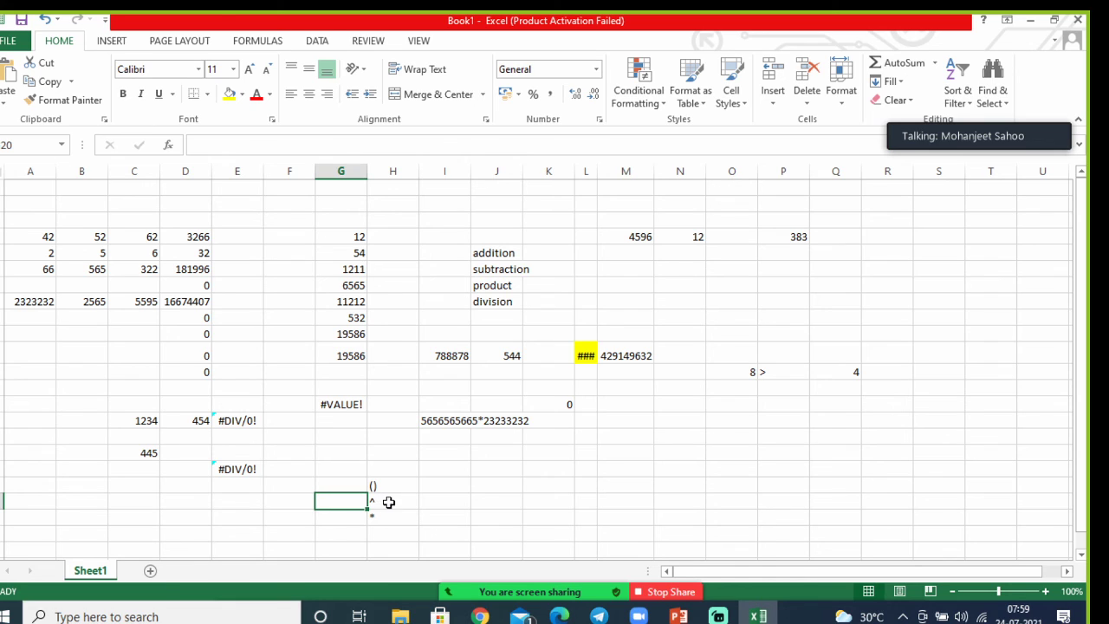
text(2)
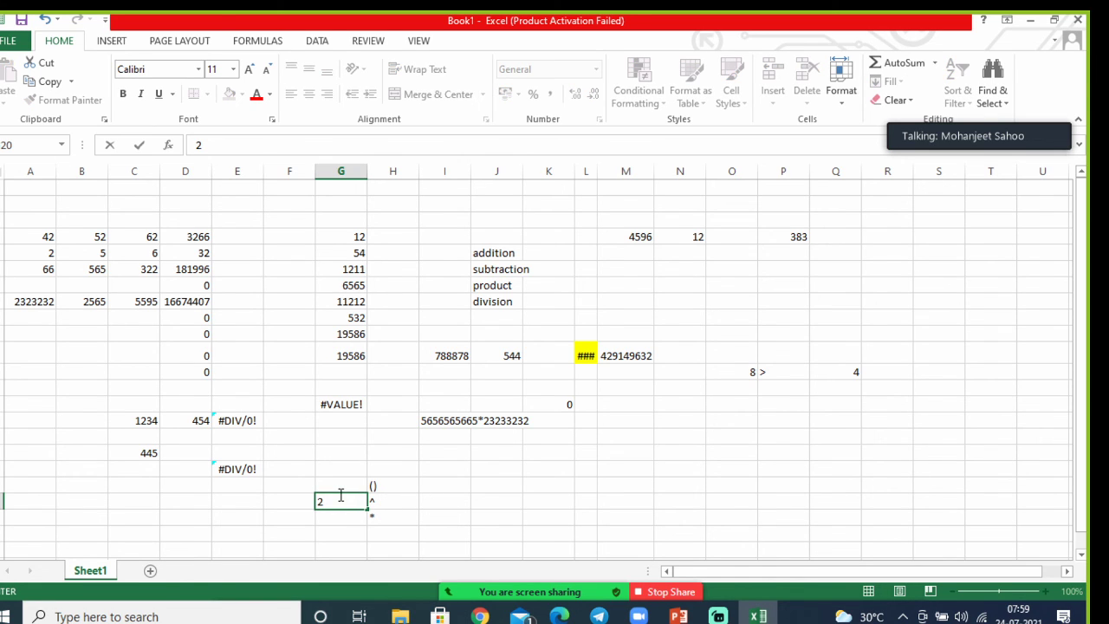
text(^3)
click(498, 525)
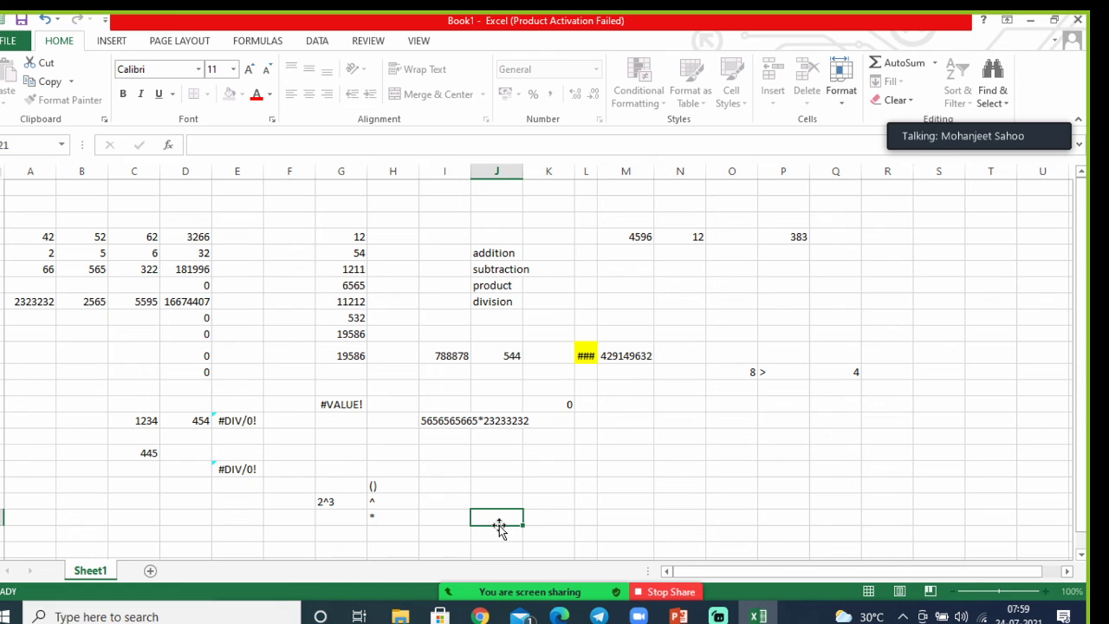
- Write the expanded multiplication 2*2*2 as text in cell I20
click(448, 503)
text(2*)
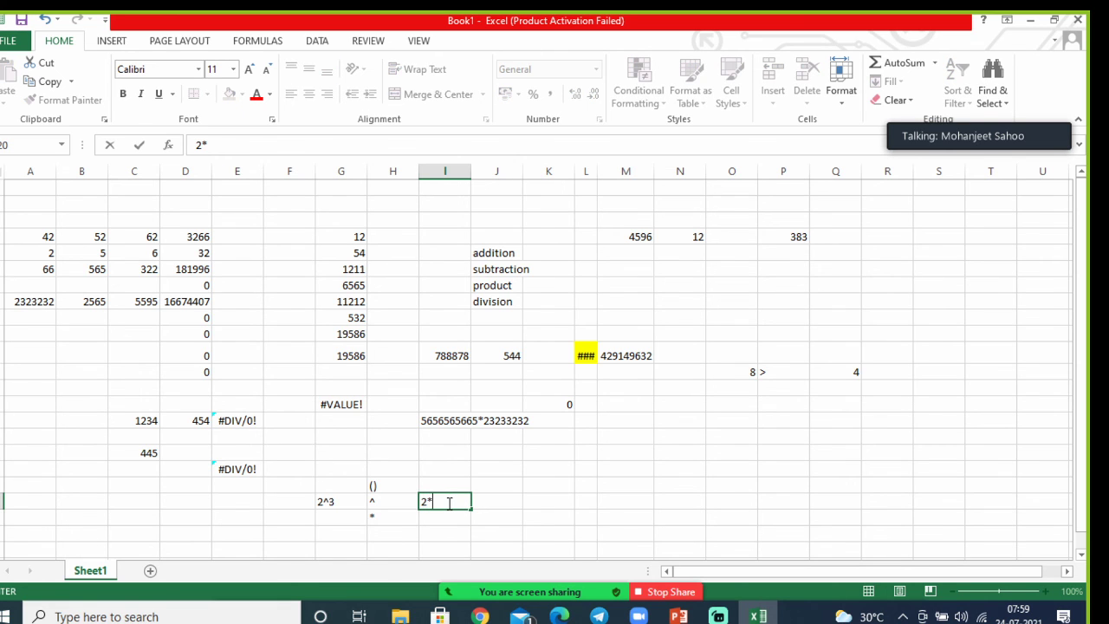
text(2*2)
click(567, 505)
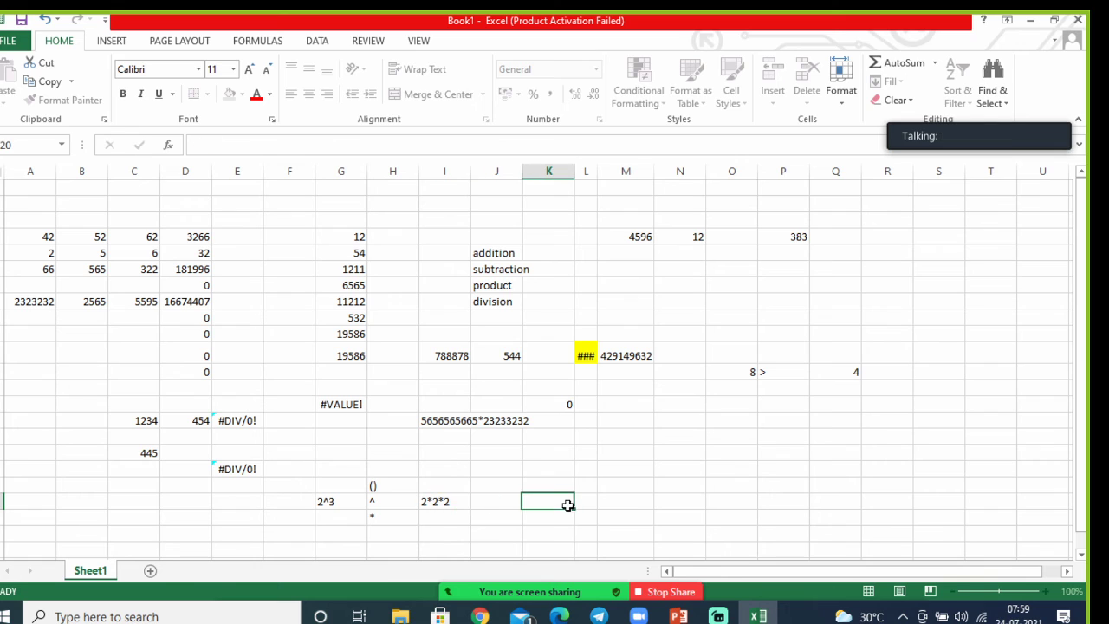
- Label cell F20 as exponential and autofit the width of column F to its contents
click(270, 501)
text(ex)
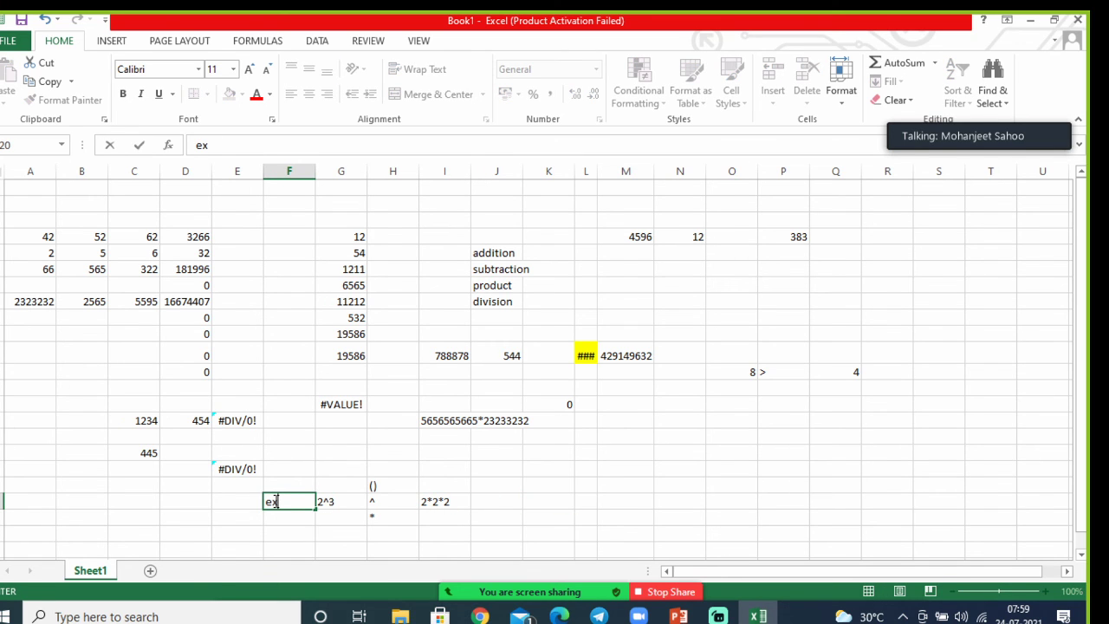
text(ponential)
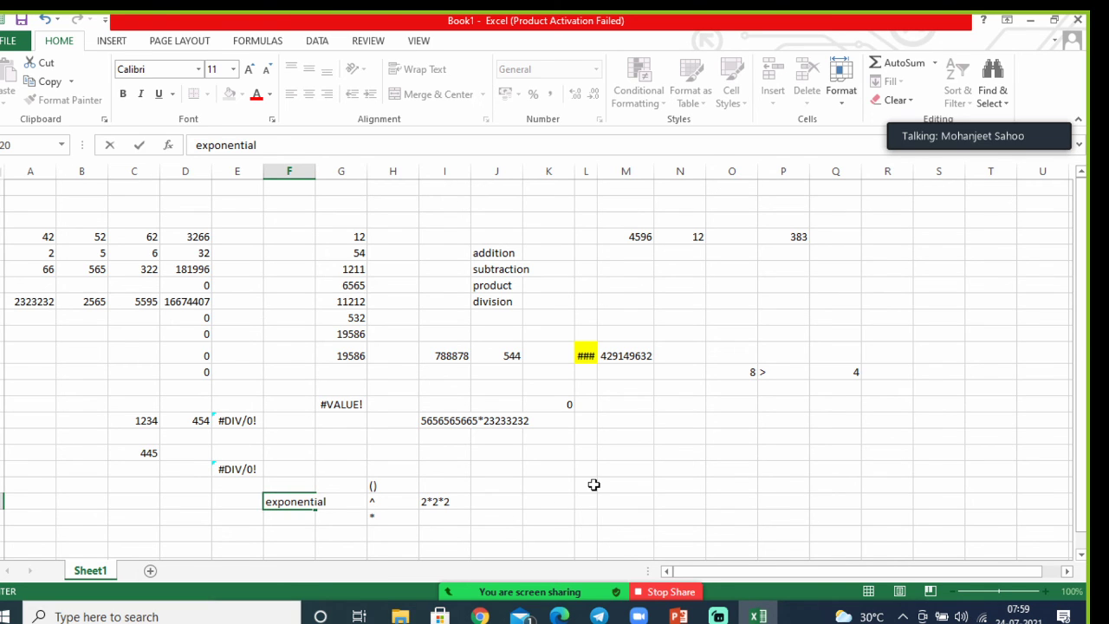
key(BackSpace)
key(BackSpace)
key(BackSpace)
text(2^3)
click(590, 485)
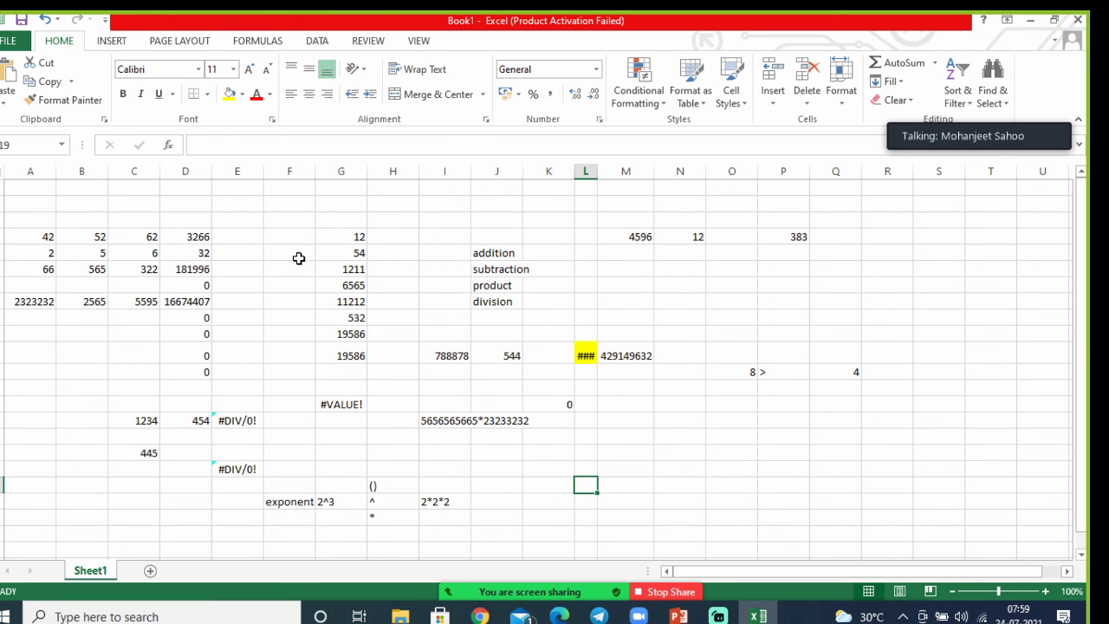
double_click(315, 171)
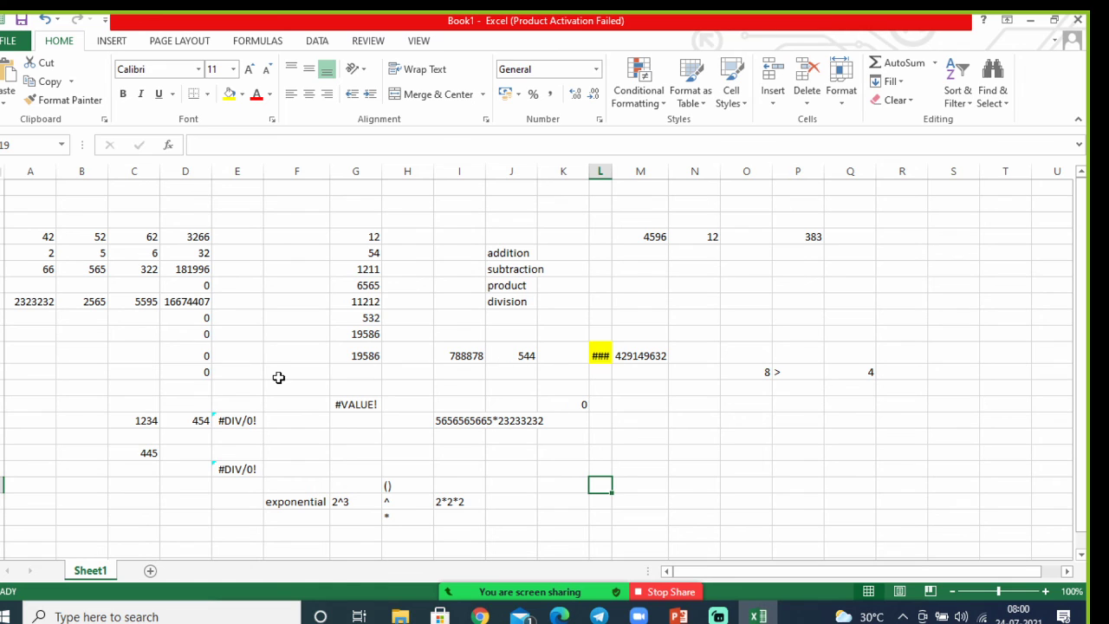
- Inspect the formulas behind the division error in cell E15 and the sum in cell G11
click(232, 420)
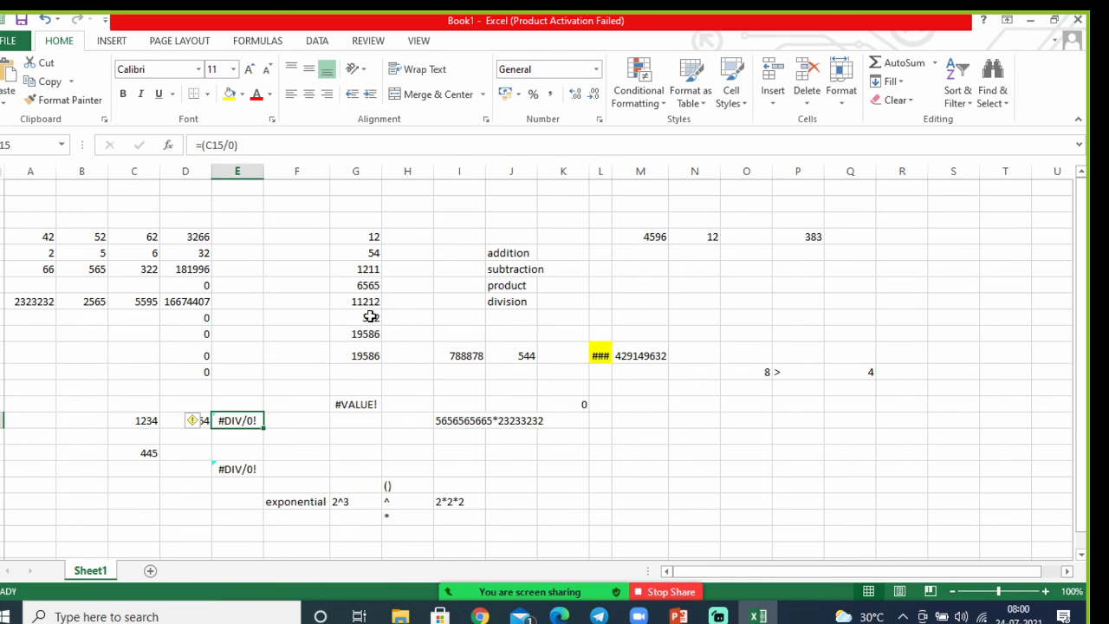
click(370, 353)
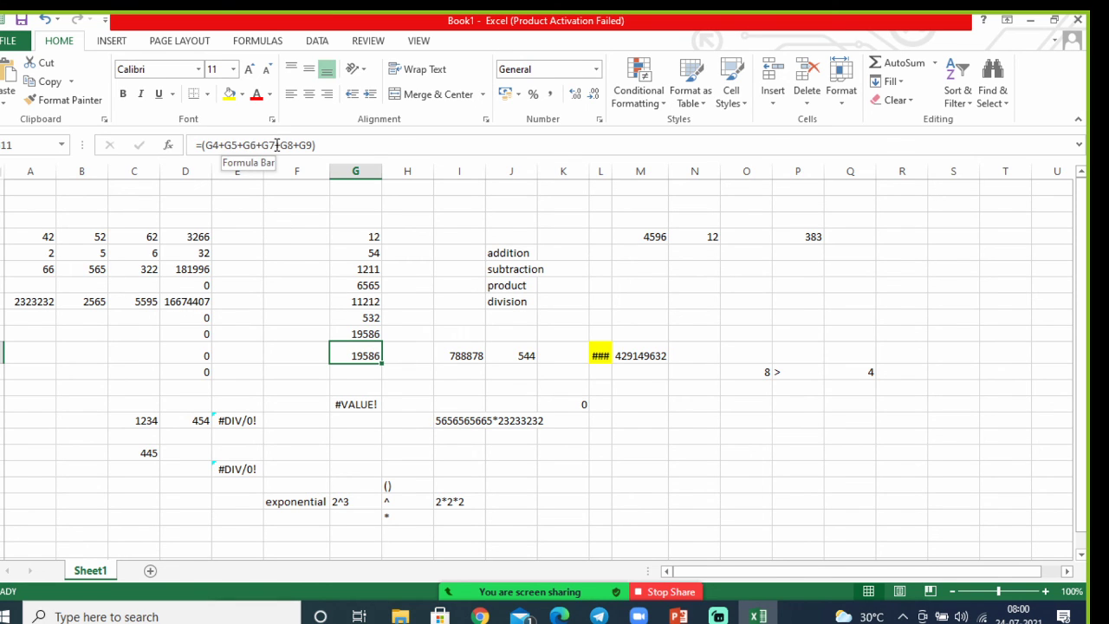
- Check the Zoom meeting's participant list, minimize it and return to the Excel worksheet
mouse_move(501, 596)
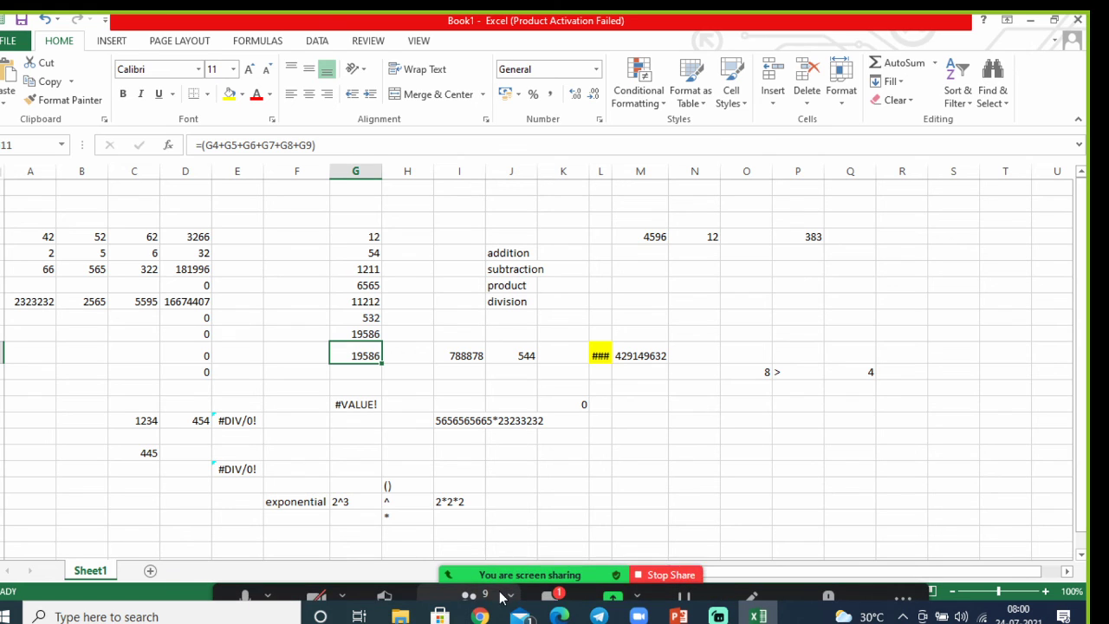
click(468, 582)
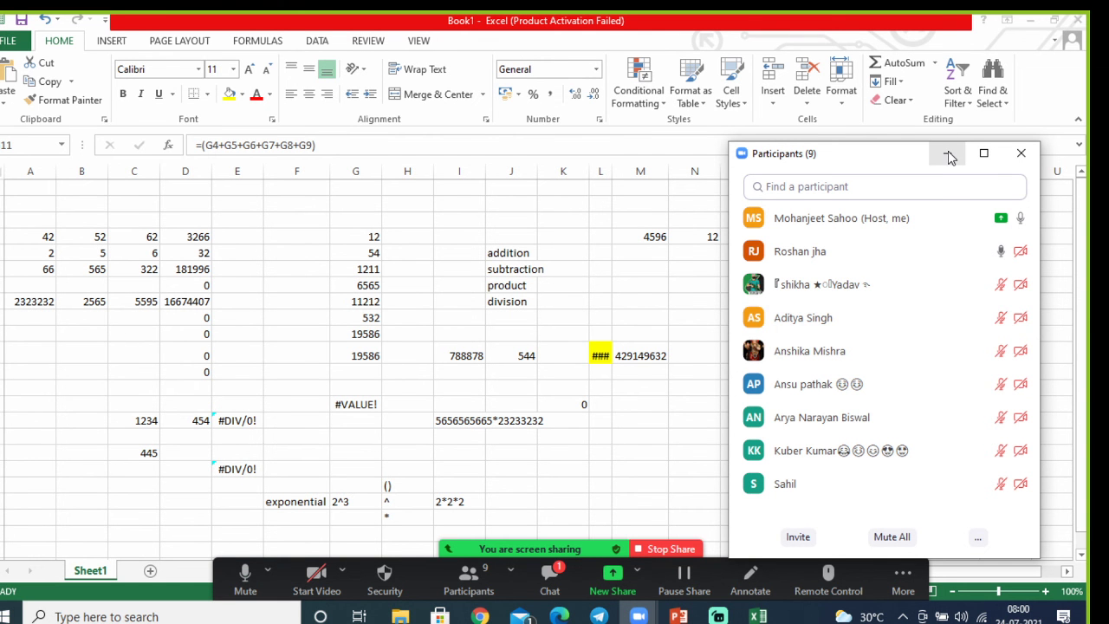
click(949, 151)
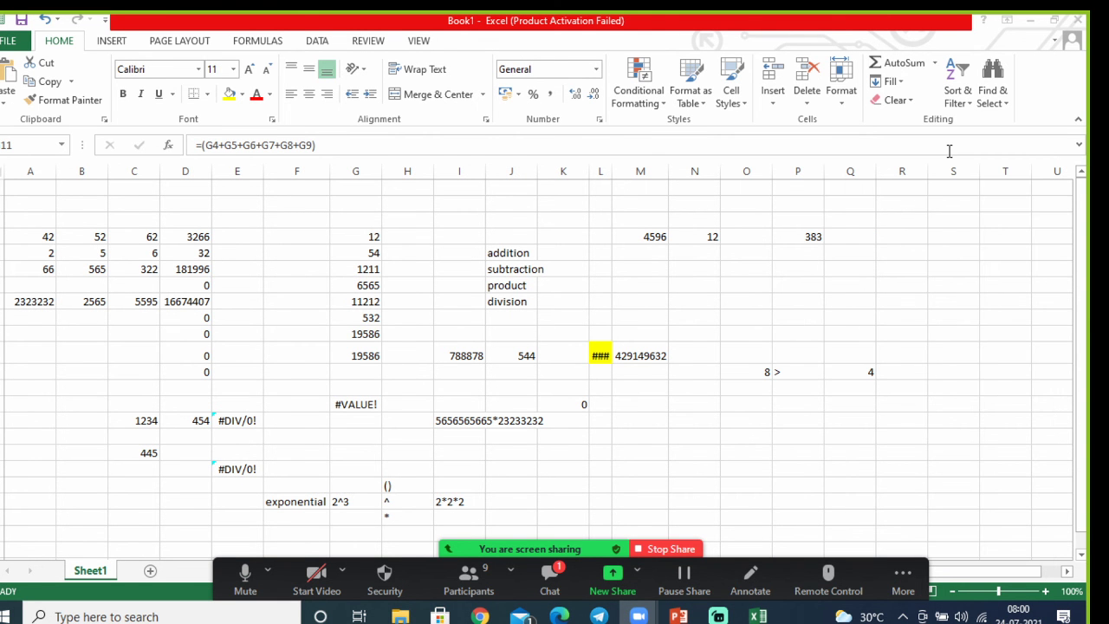
click(679, 455)
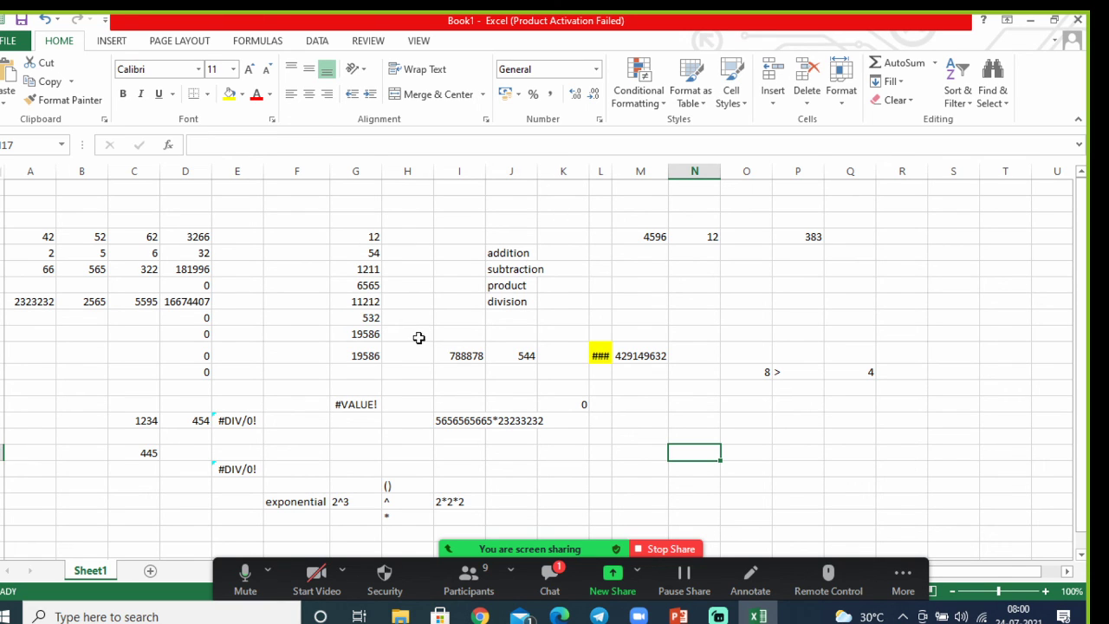
- Enter the formula =(G4-G5-G6) in cell I10 to demonstrate subtraction
click(448, 333)
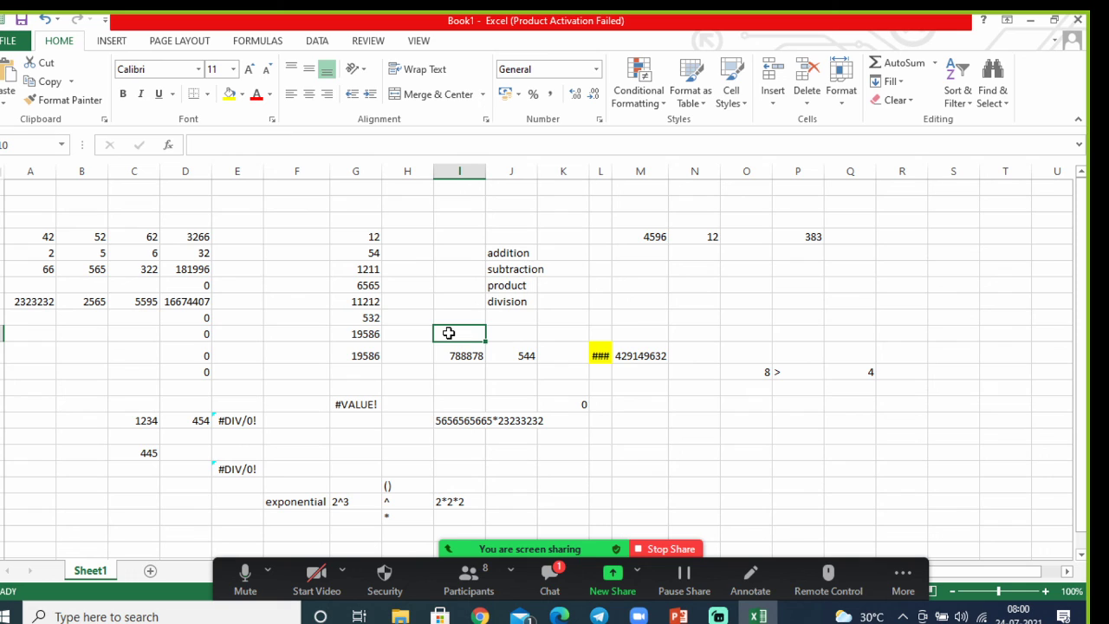
text(=)
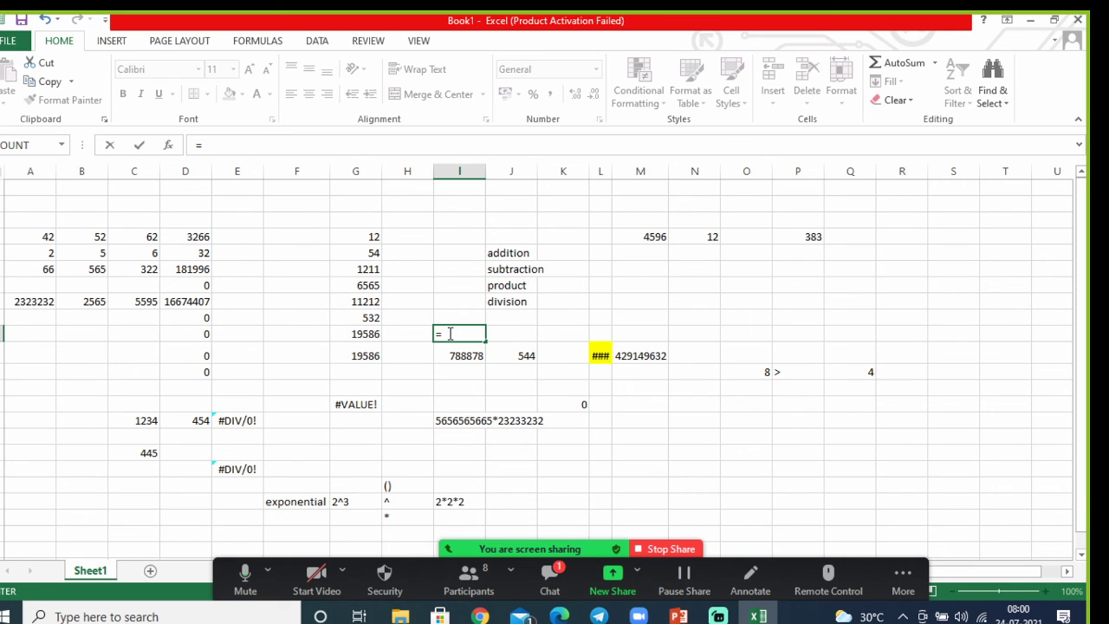
text(()
text(g4)
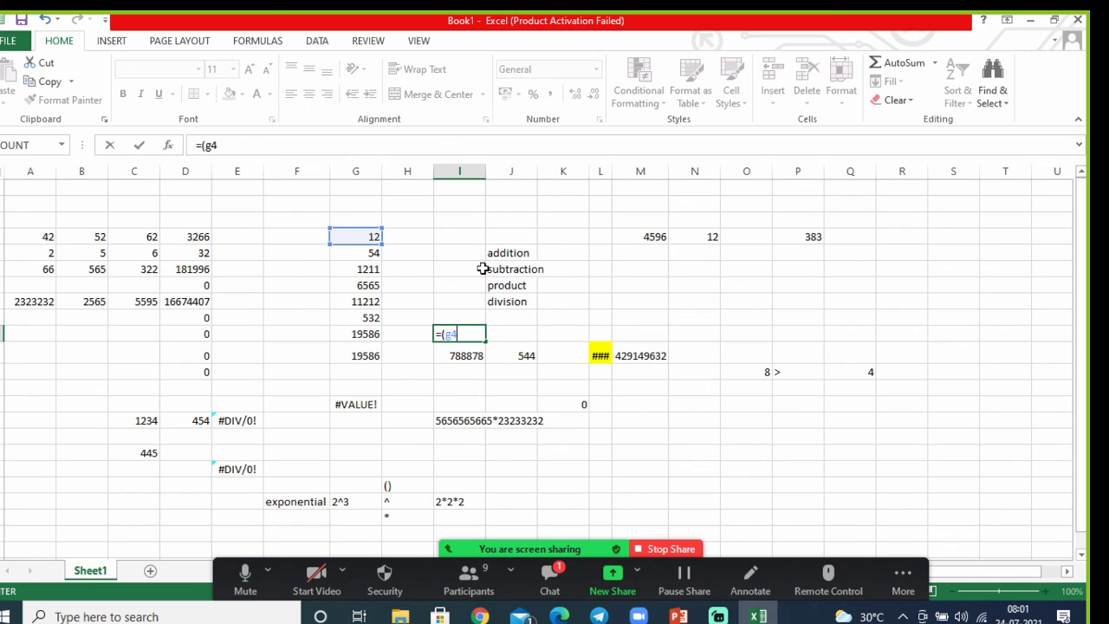
text(-g)
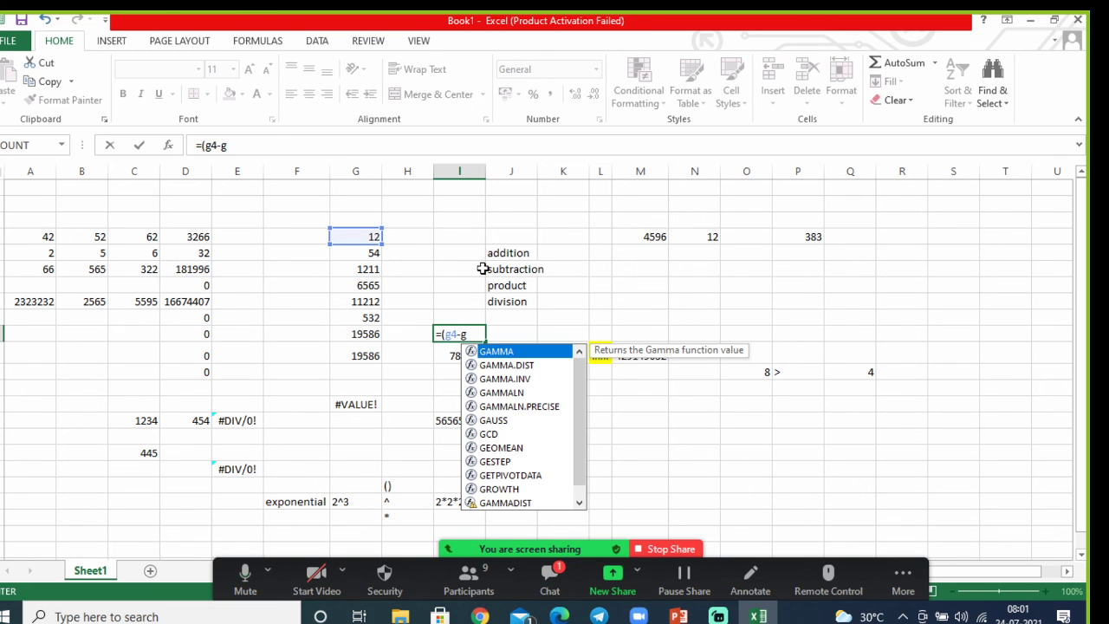
text(5-)
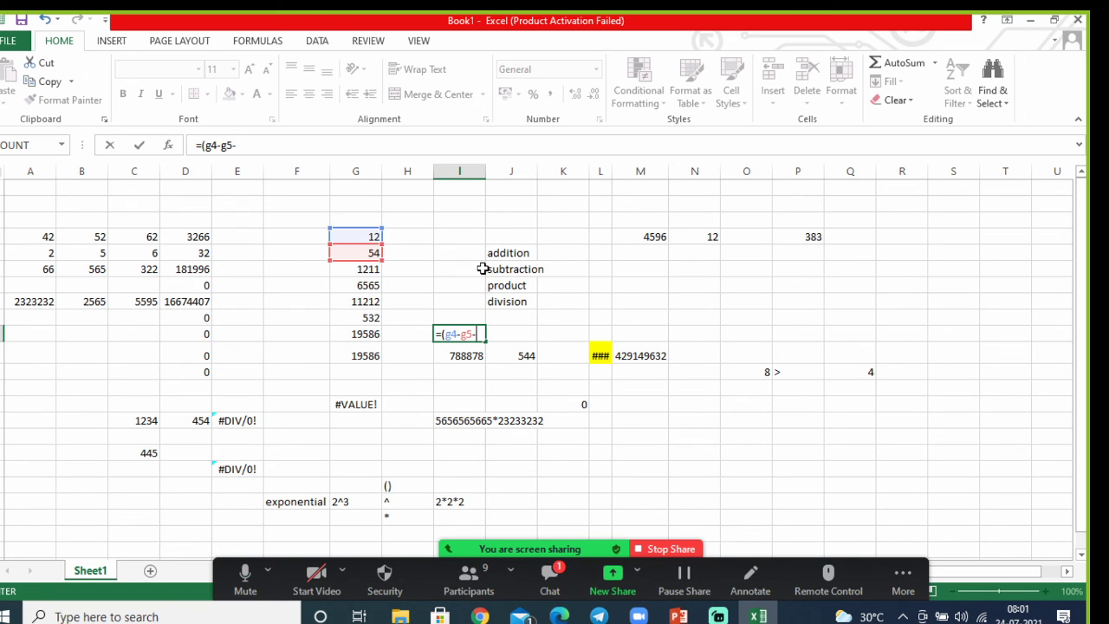
text(g)
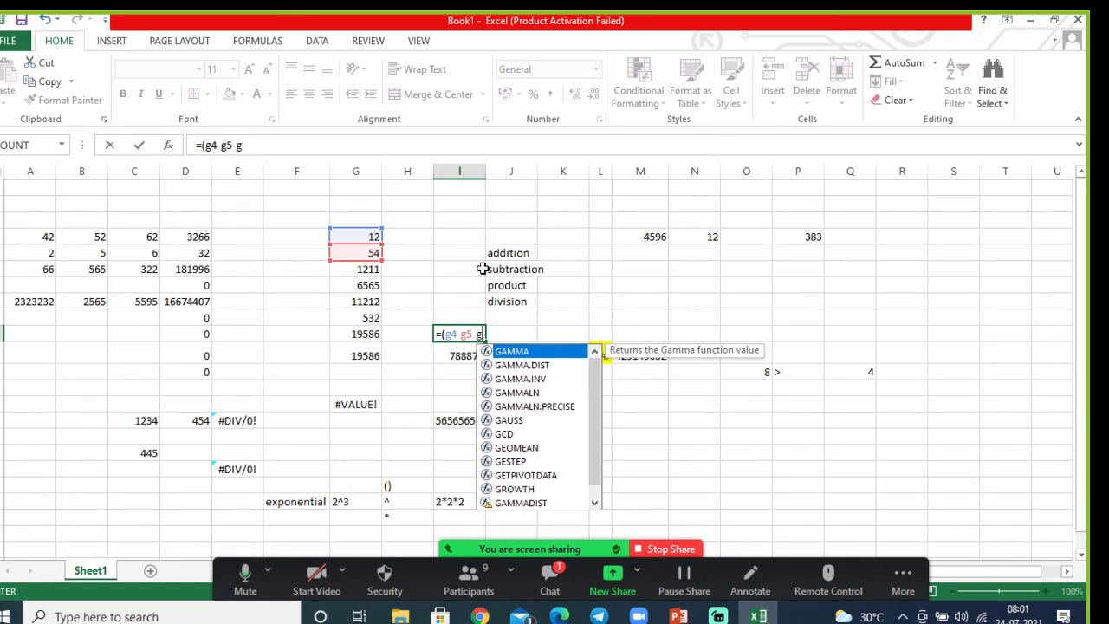
text(6)
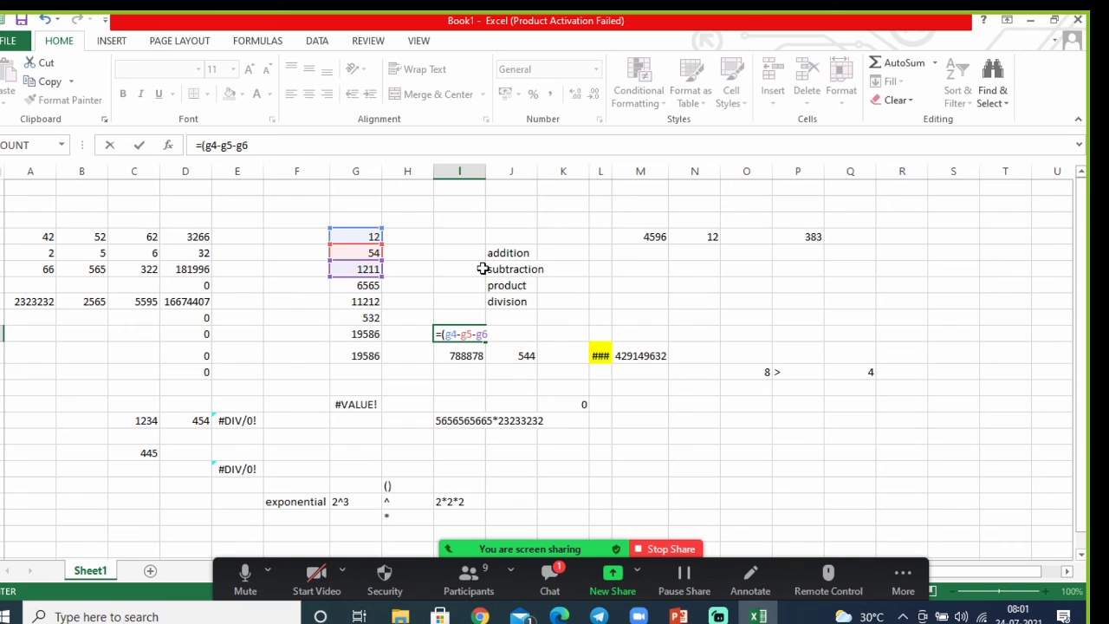
text())
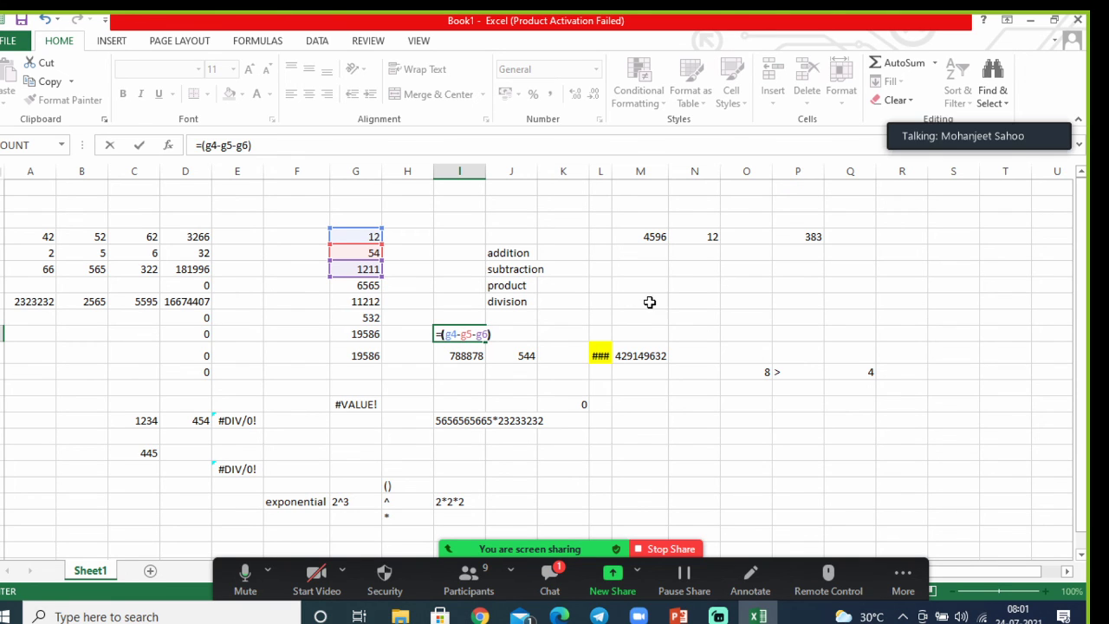
click(620, 316)
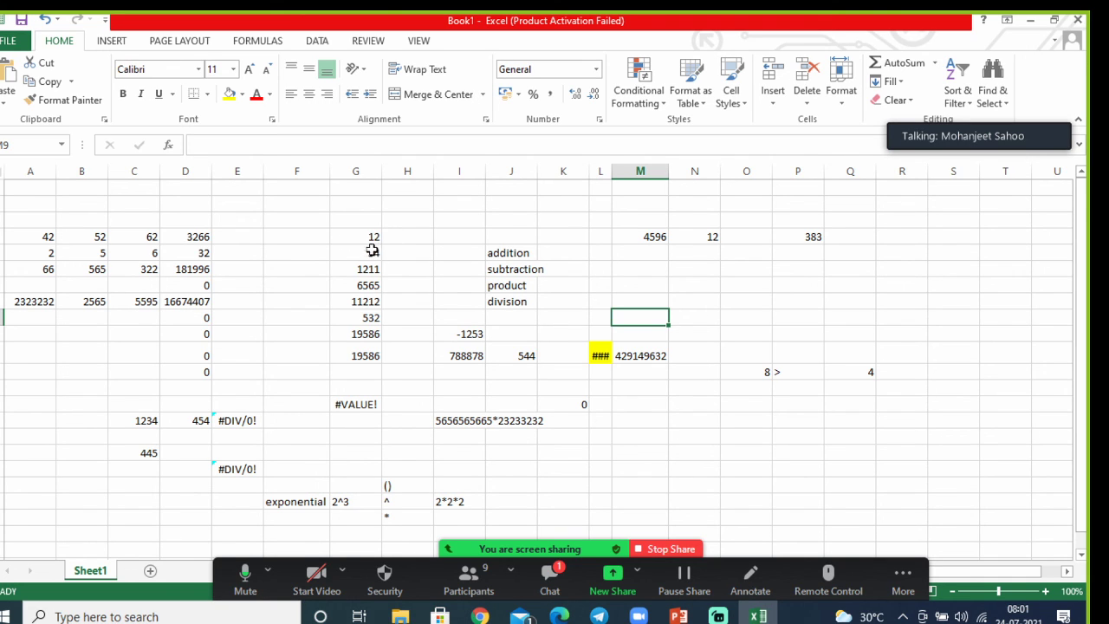
- Highlight cell I10 with a yellow fill and dismiss the meeting time-limit notice
click(462, 333)
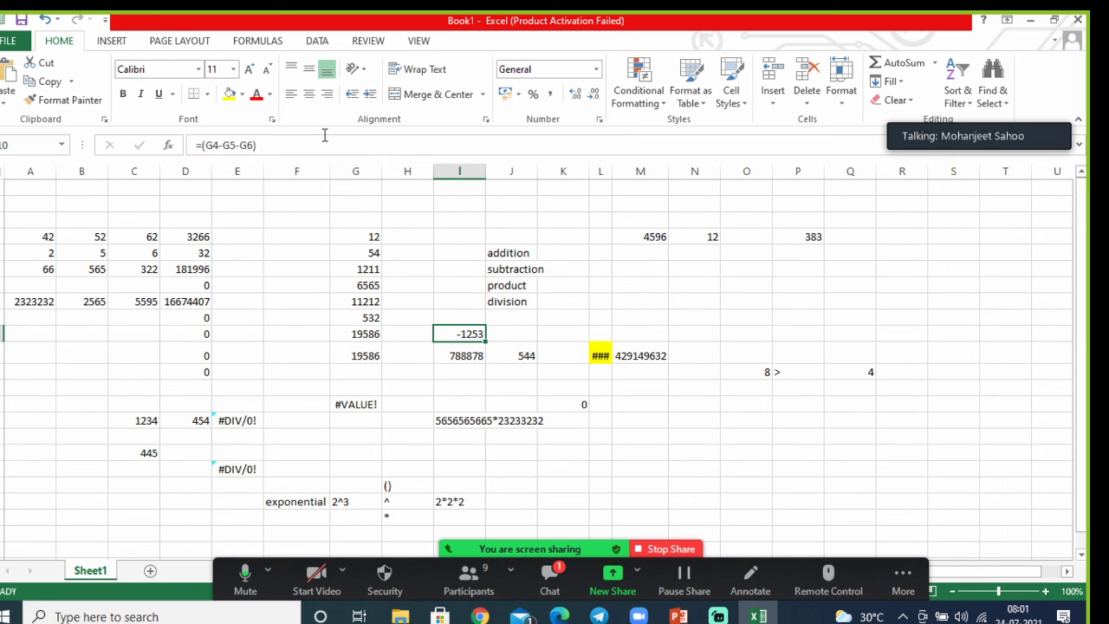
click(228, 94)
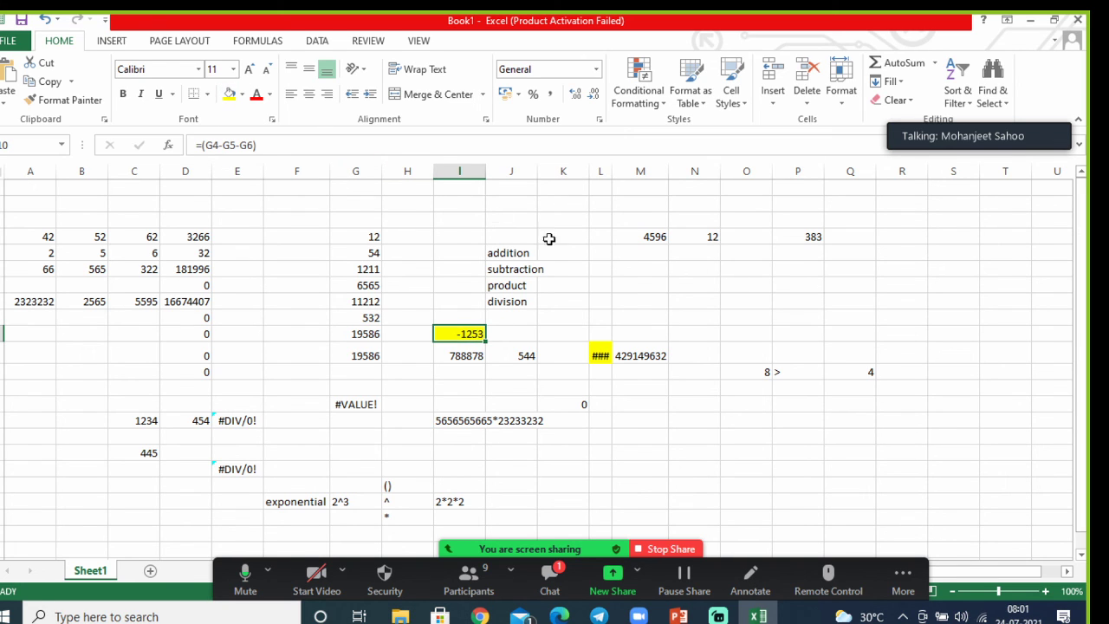
click(648, 304)
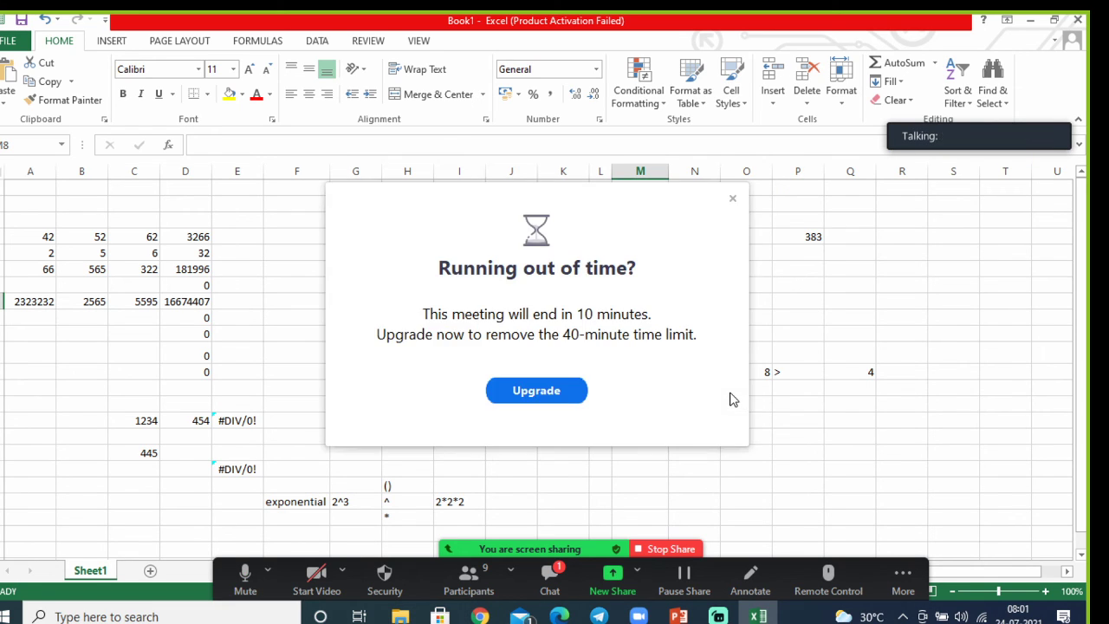
click(733, 199)
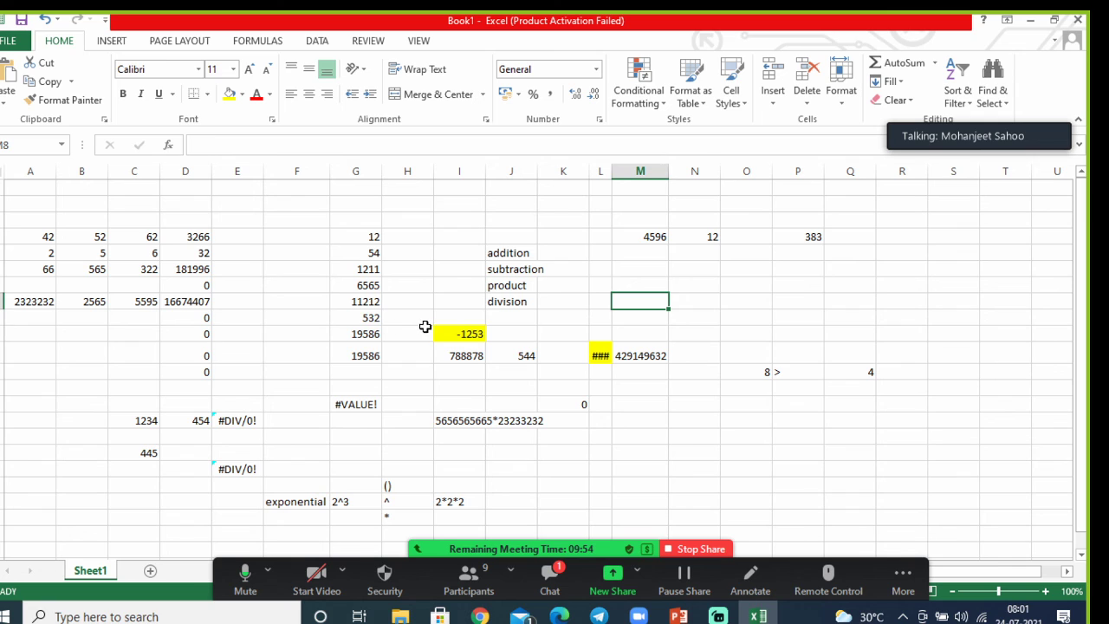
- Fill the subtraction formula from I10 down through I13 and inspect the copied formulas in I11 and I13
click(475, 338)
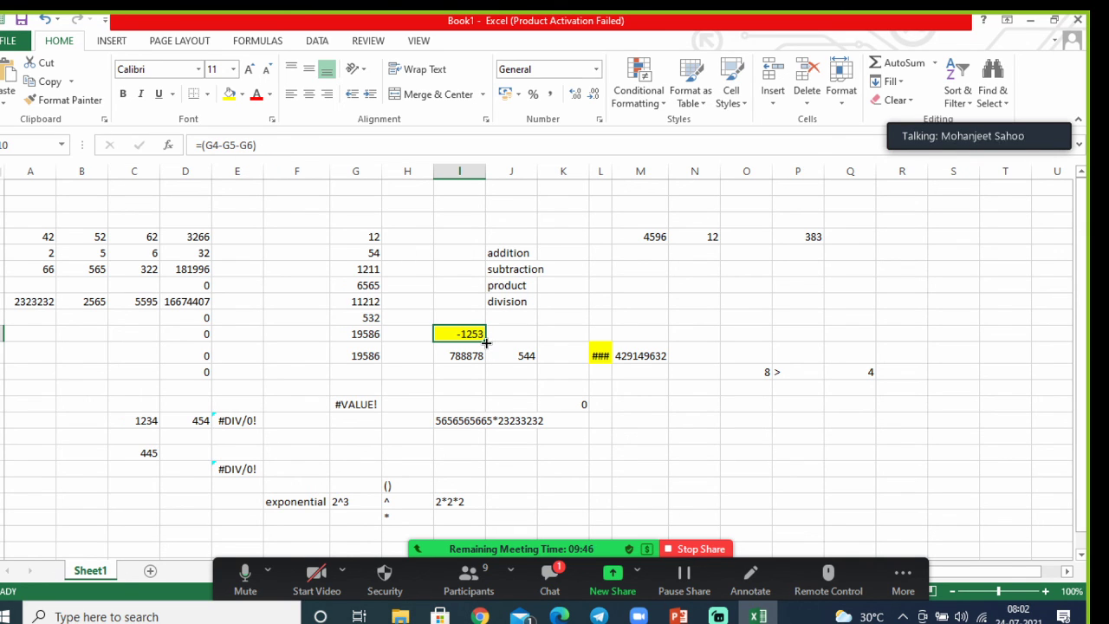
drag(486, 343, 482, 392)
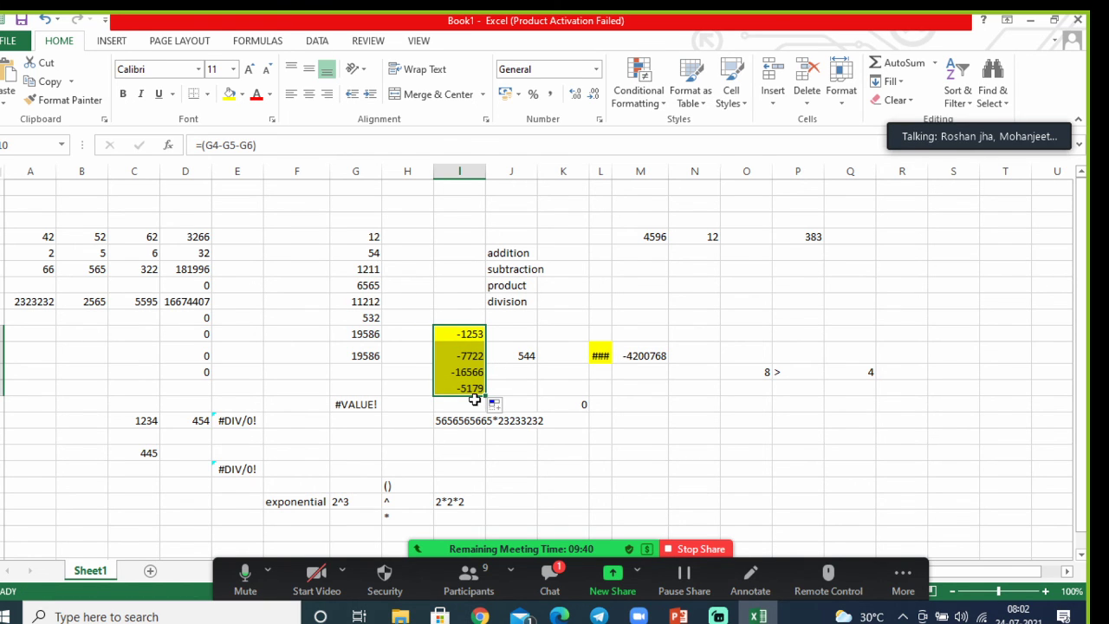
click(462, 305)
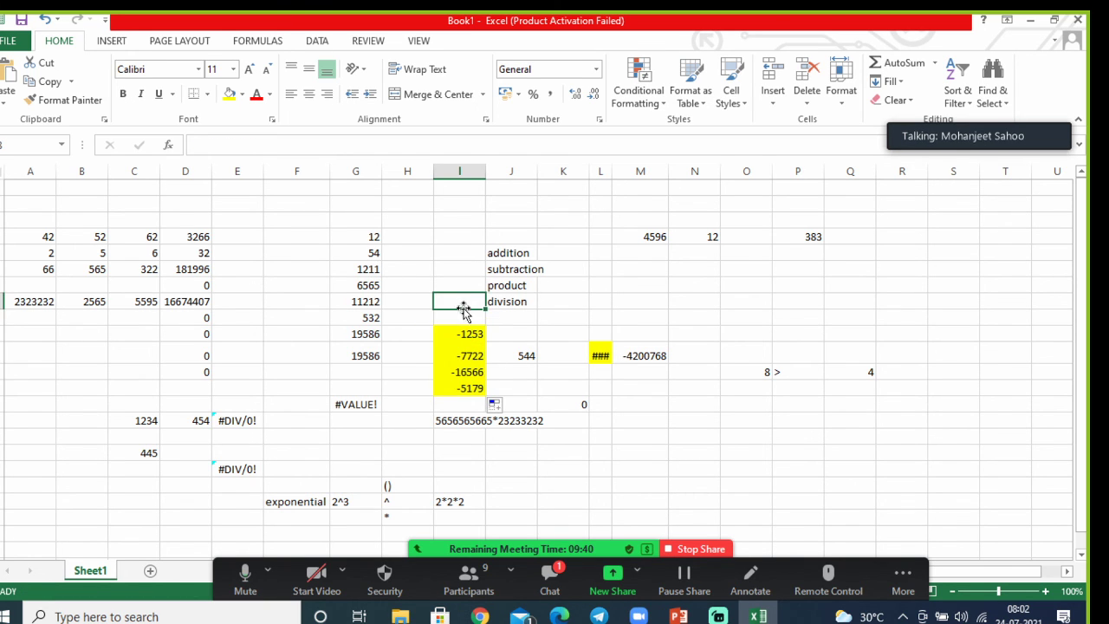
click(466, 357)
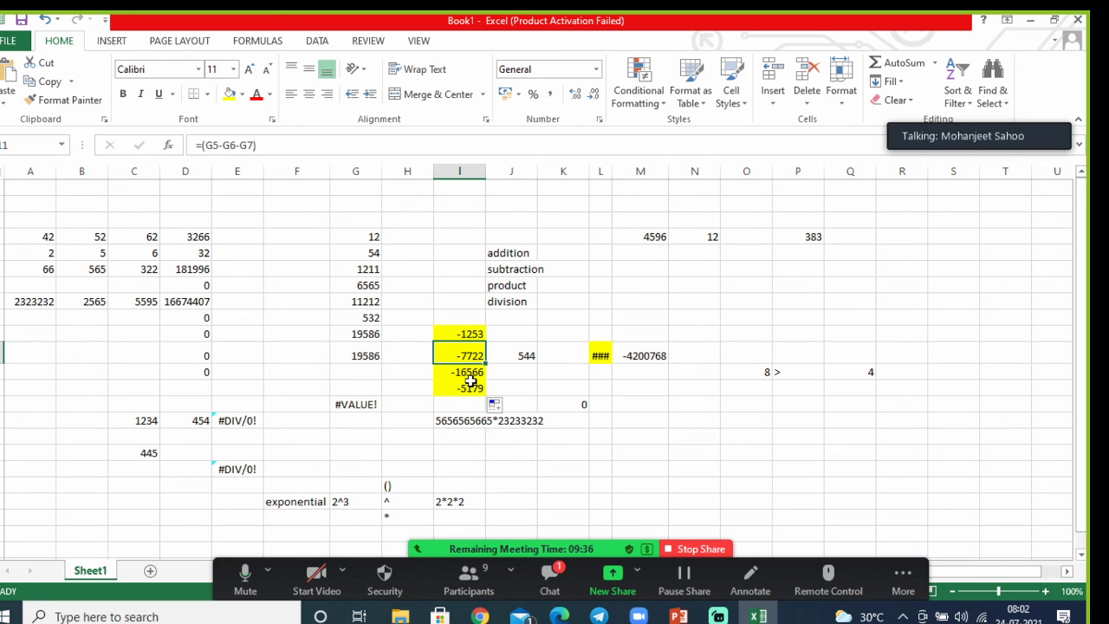
click(470, 383)
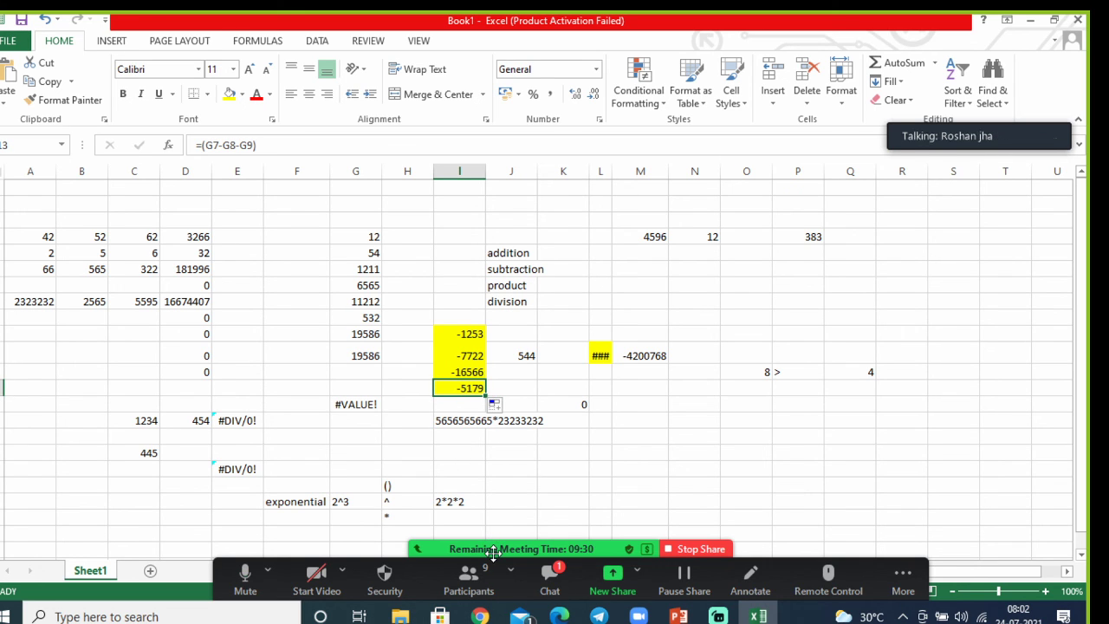
- Mute the two participants with open microphones in the Zoom meeting's participant list, minimize the list and return to the Excel worksheet
click(468, 575)
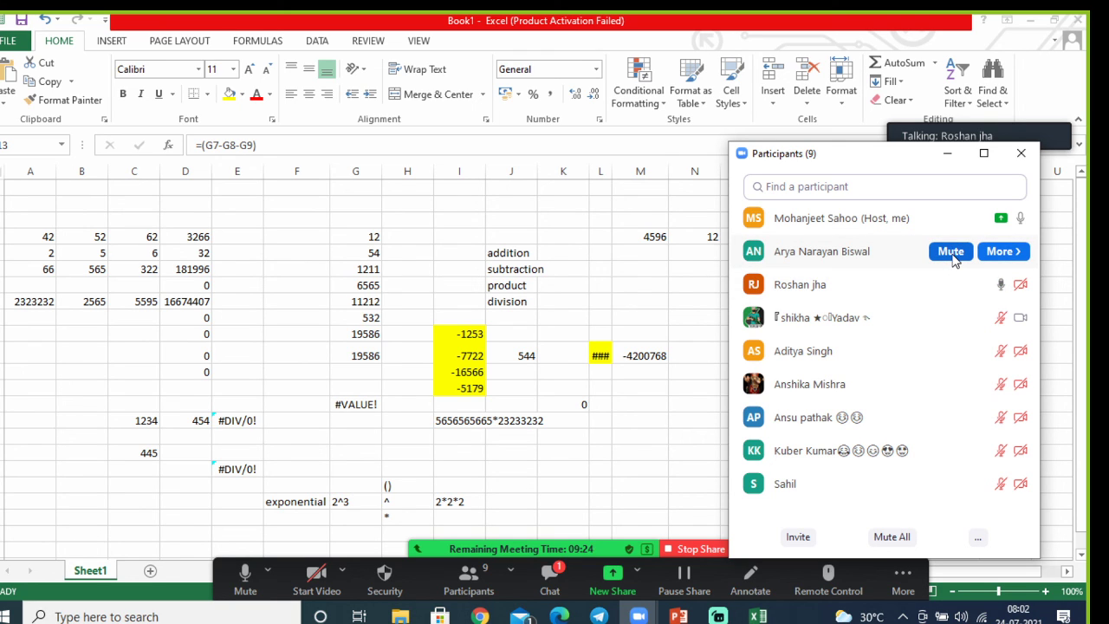
click(952, 257)
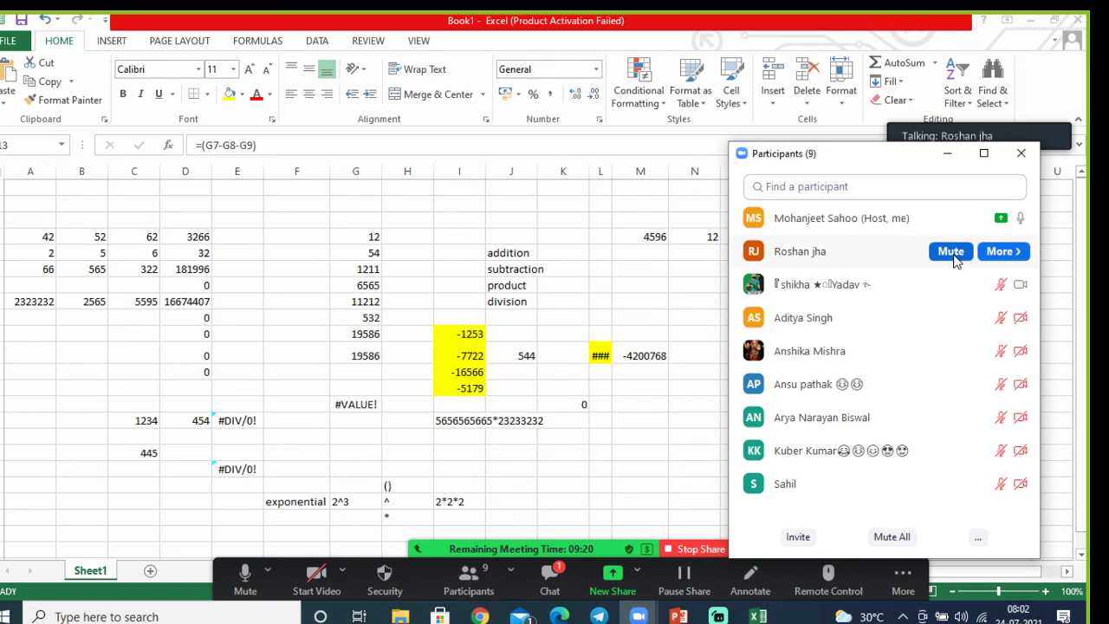
click(952, 256)
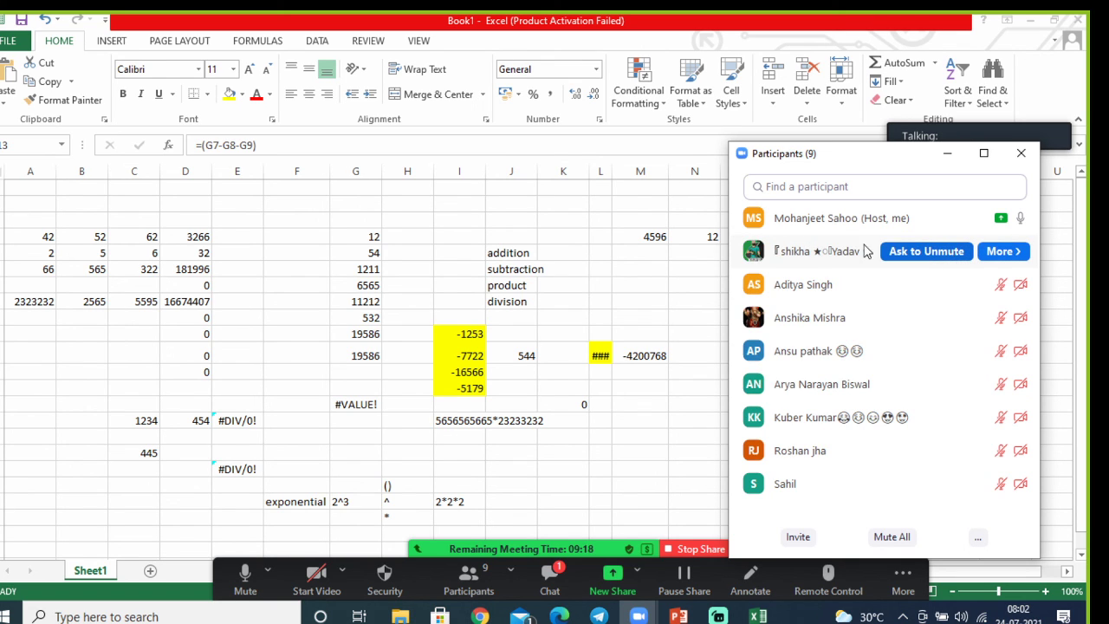
click(946, 154)
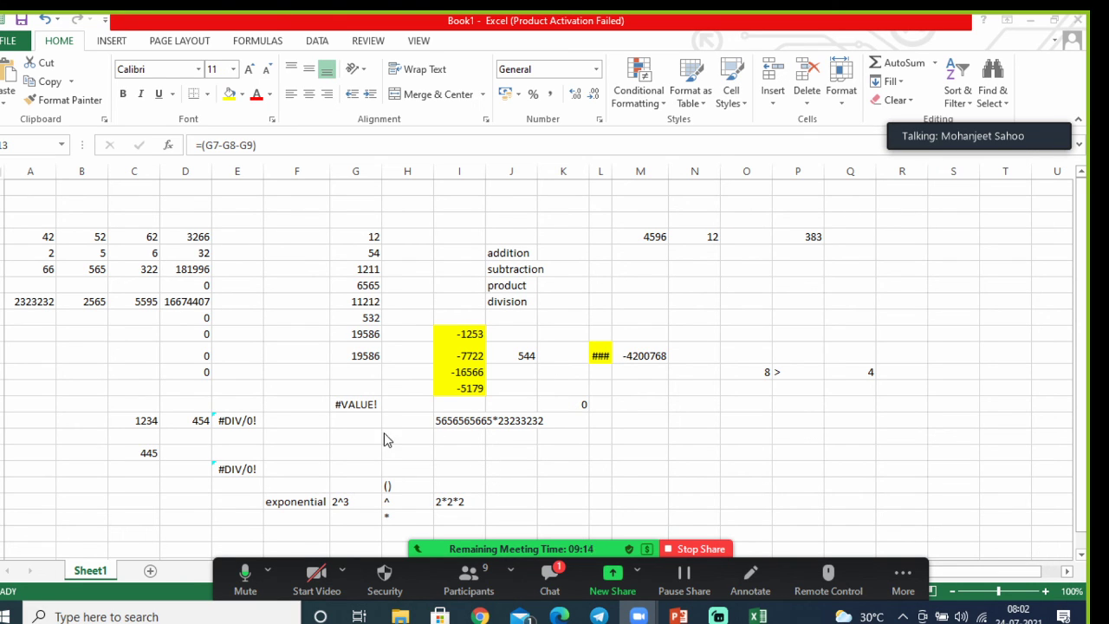
click(492, 455)
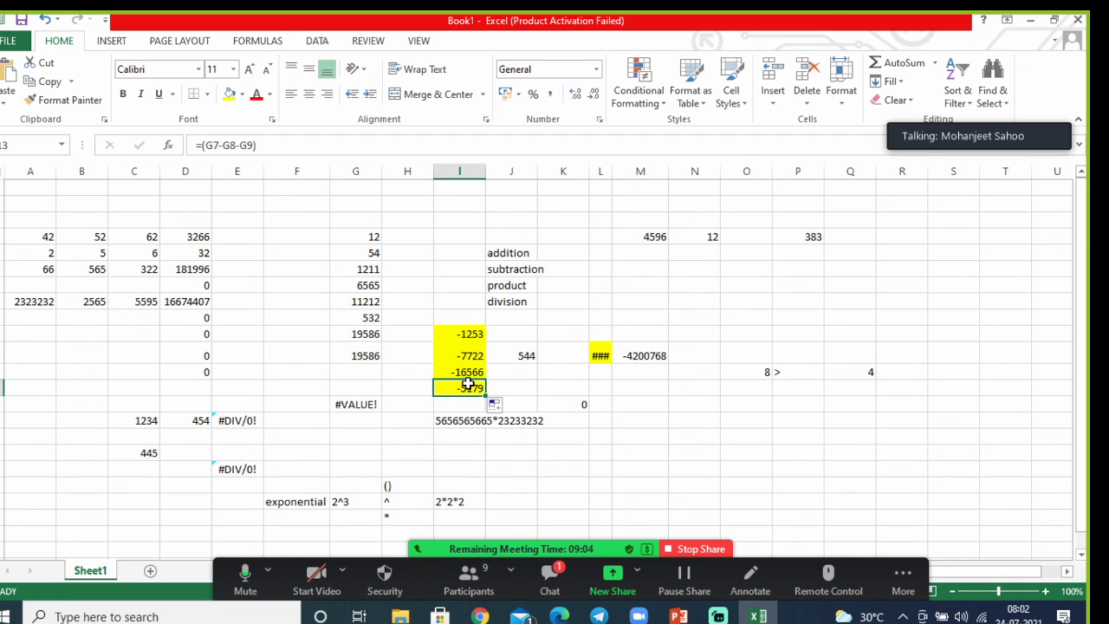
- Fill the subtraction formula from I10 down through I14 and deselect the filled range
click(465, 336)
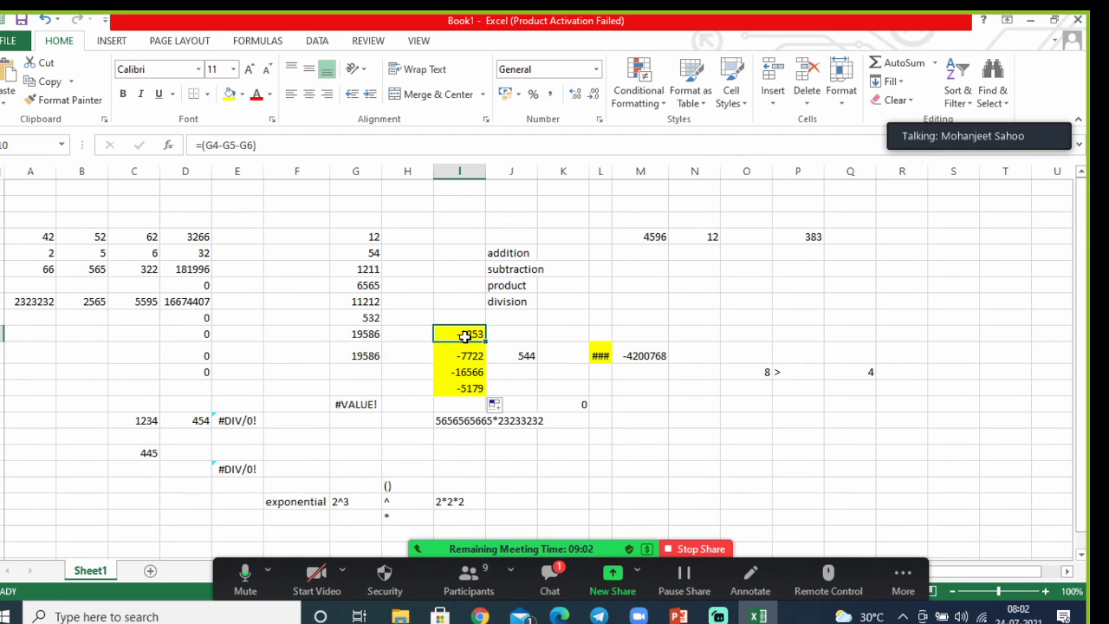
drag(487, 340, 483, 407)
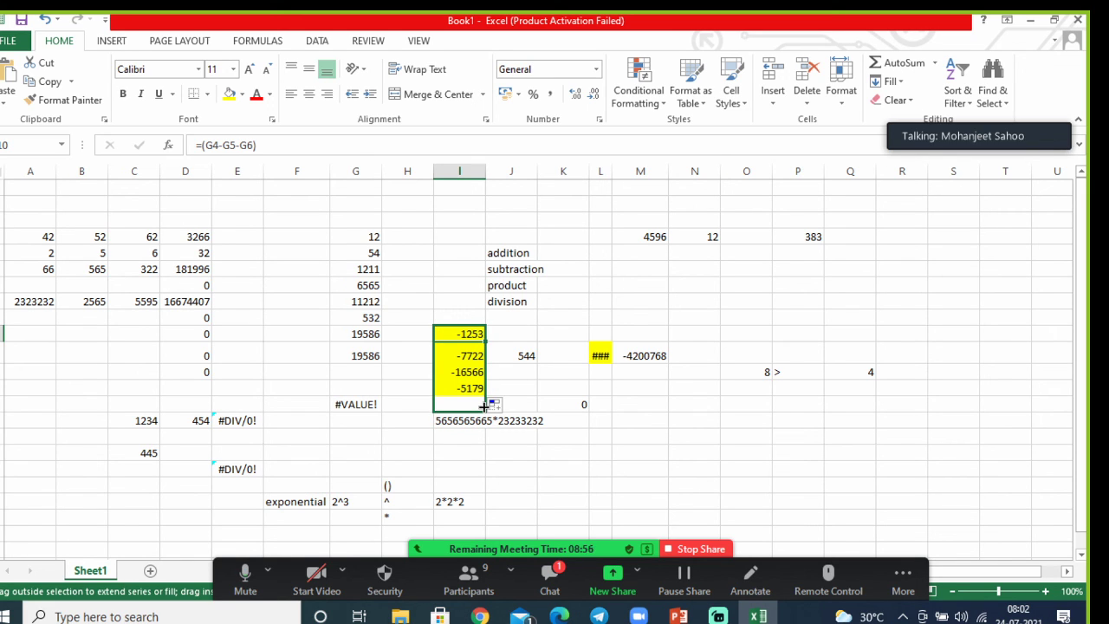
drag(484, 406, 484, 406)
click(509, 392)
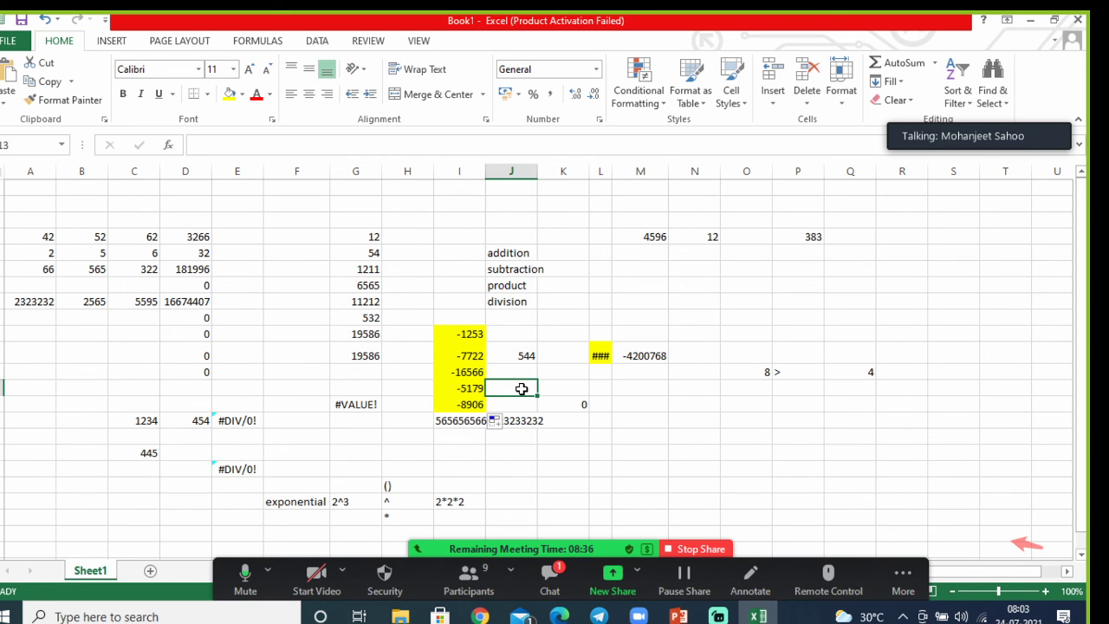
- Switch to Streamlabs OBS to bring up its recording controls
click(718, 616)
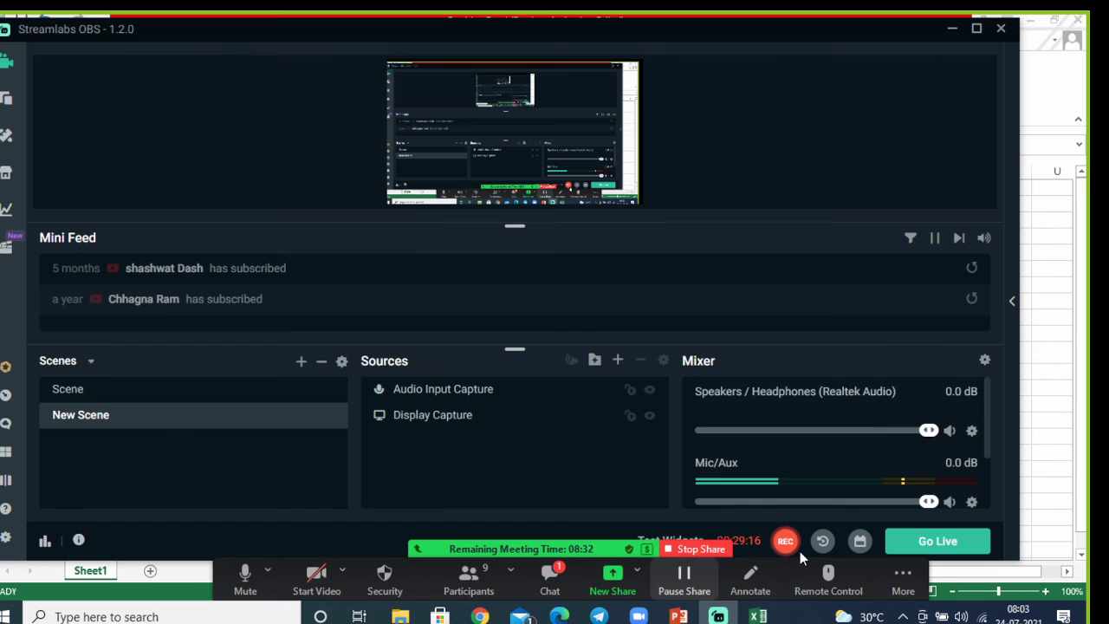